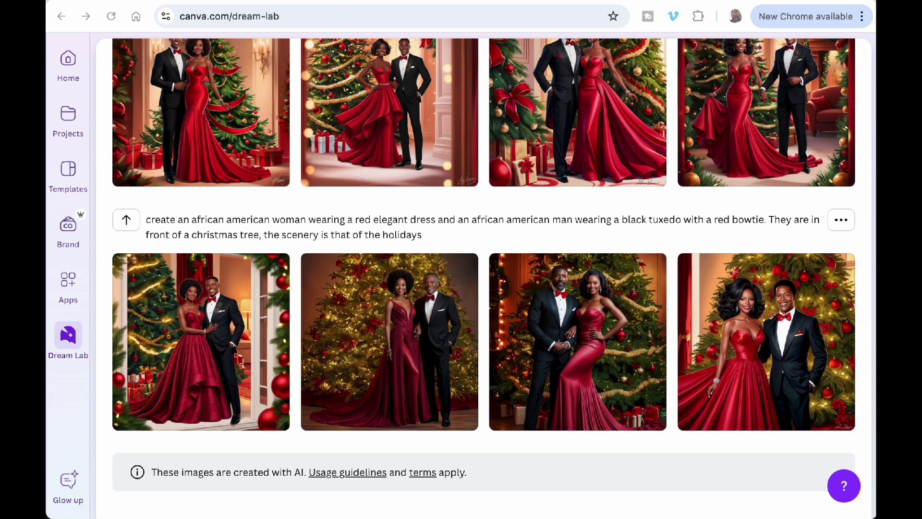
scroll(336, 293, "down", 1)
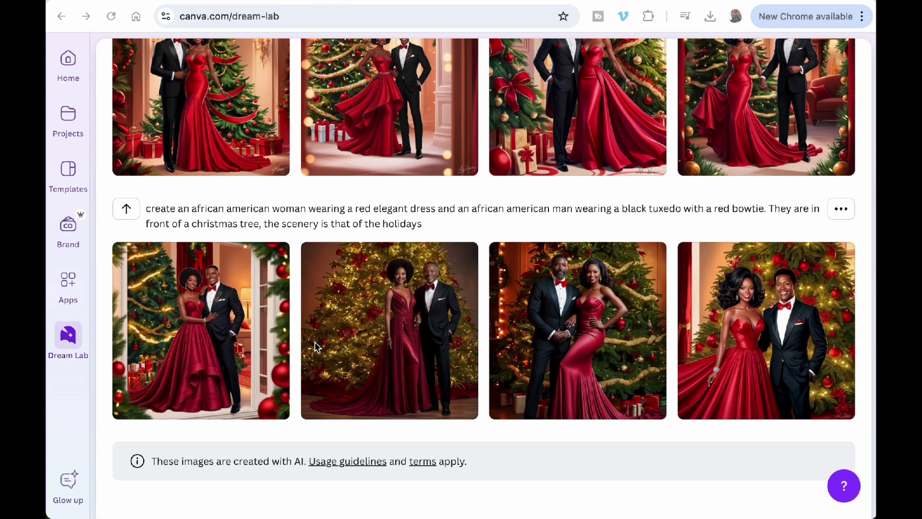
left_click(184, 310)
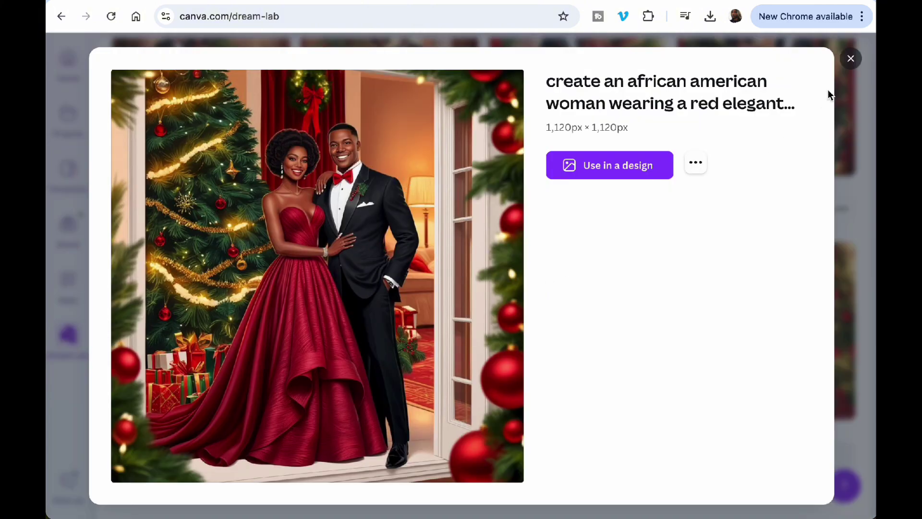
left_click(850, 59)
left_click(404, 326)
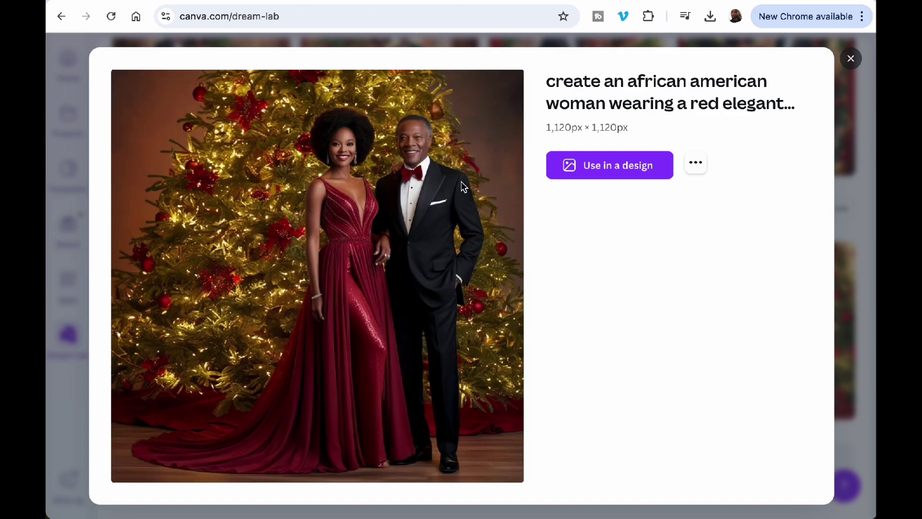
left_click(851, 59)
left_click(588, 326)
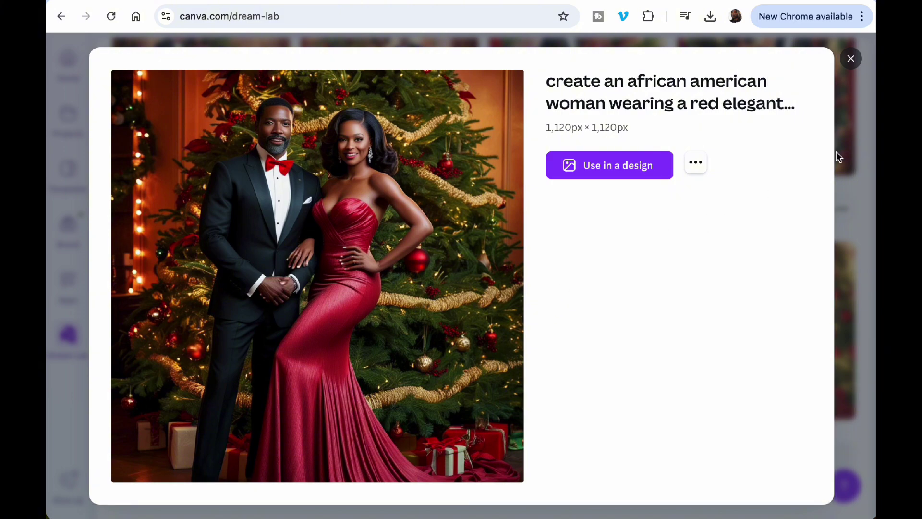
left_click(850, 58)
left_click(754, 298)
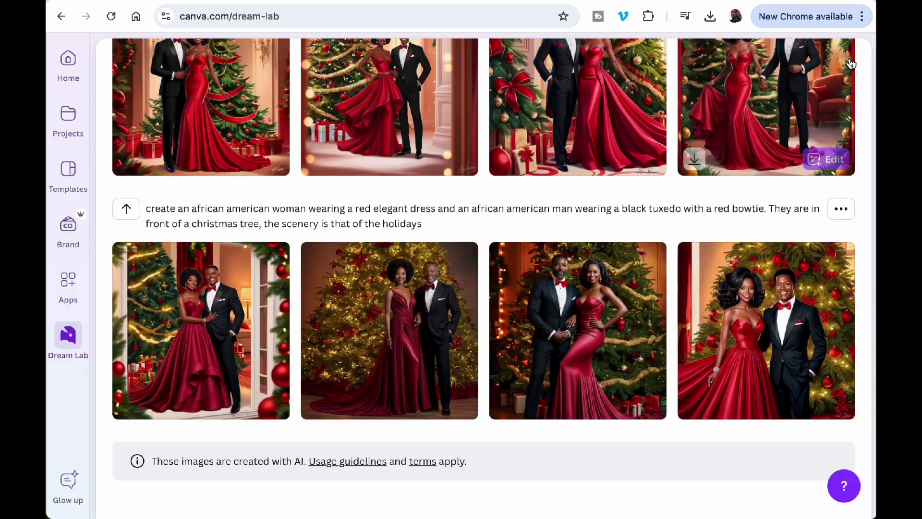
left_click(850, 58)
scroll(497, 247, "up", 4)
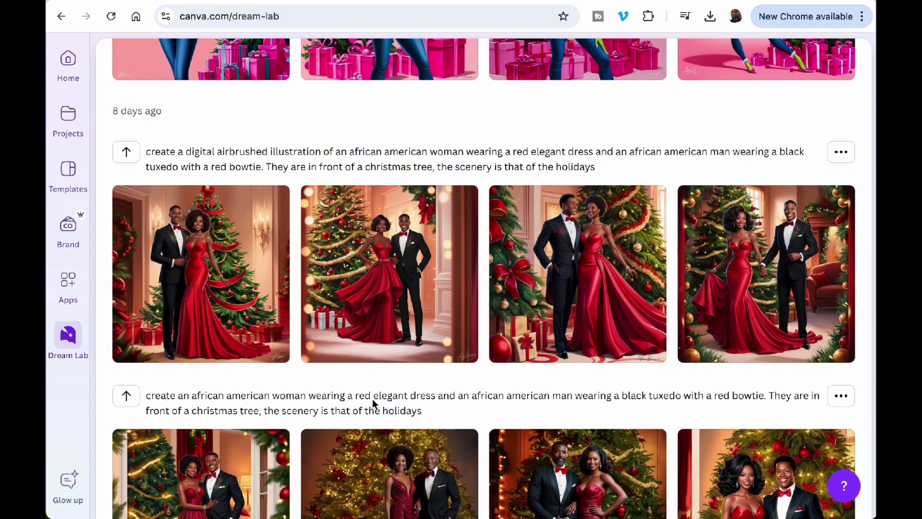
left_click(180, 286)
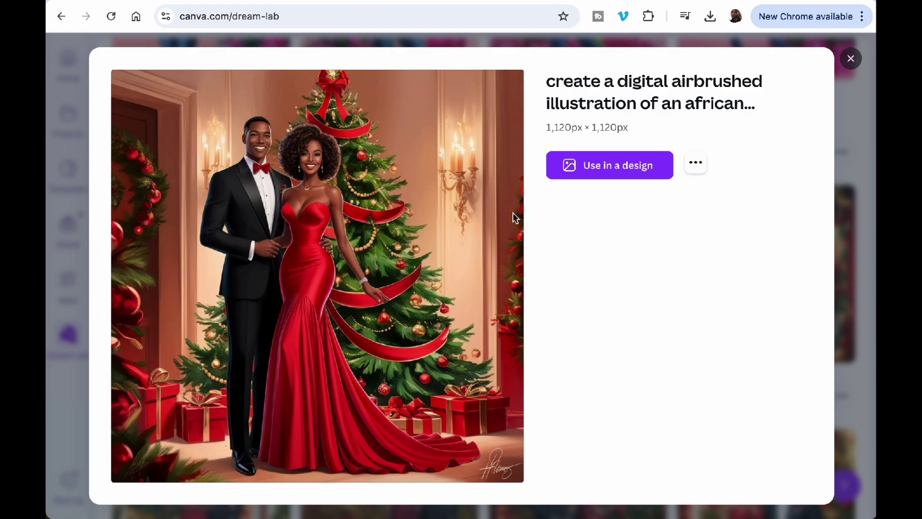
left_click(850, 58)
left_click(390, 290)
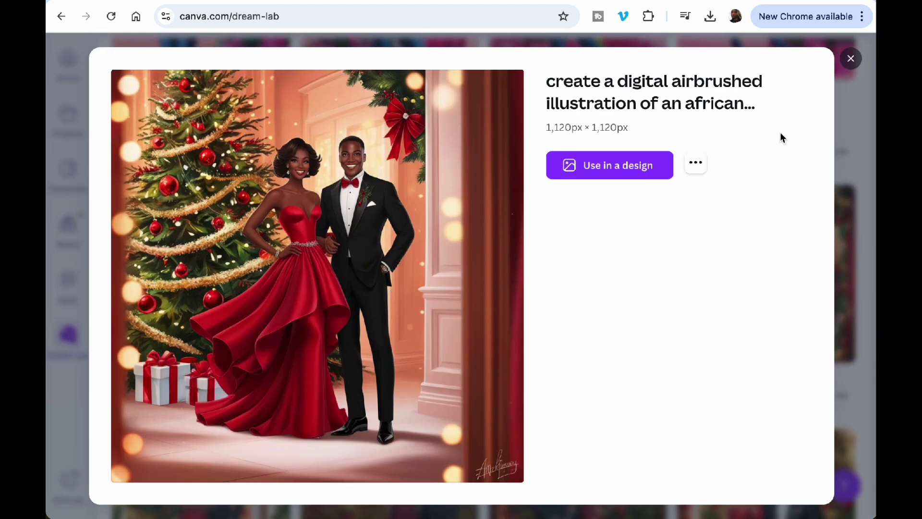
left_click(851, 58)
left_click(581, 216)
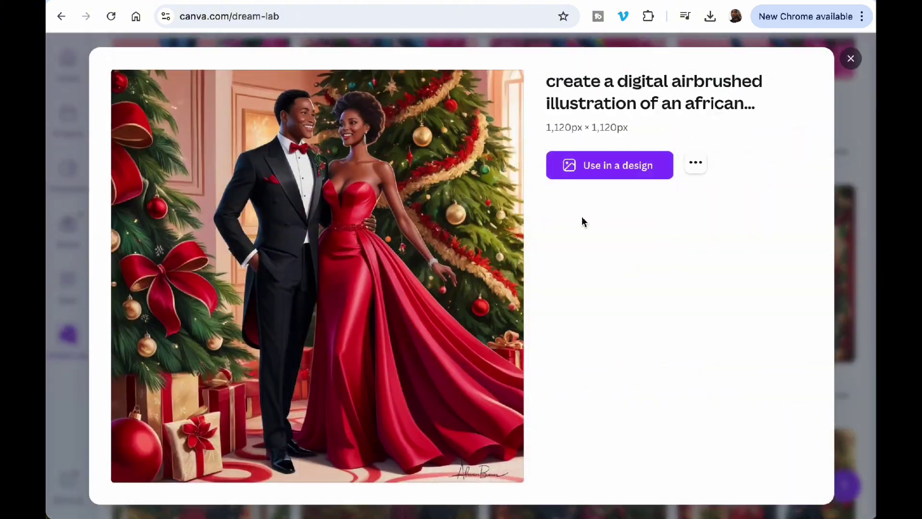
left_click(850, 59)
left_click(716, 331)
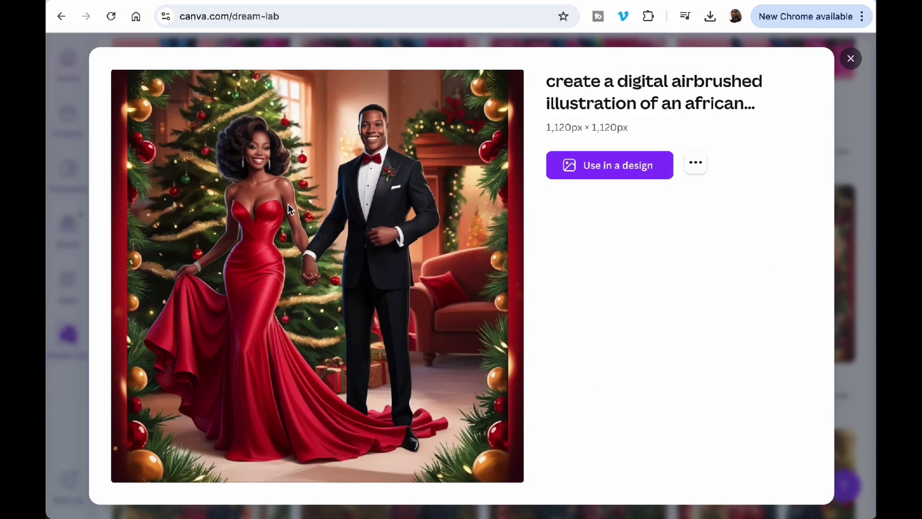
left_click(851, 58)
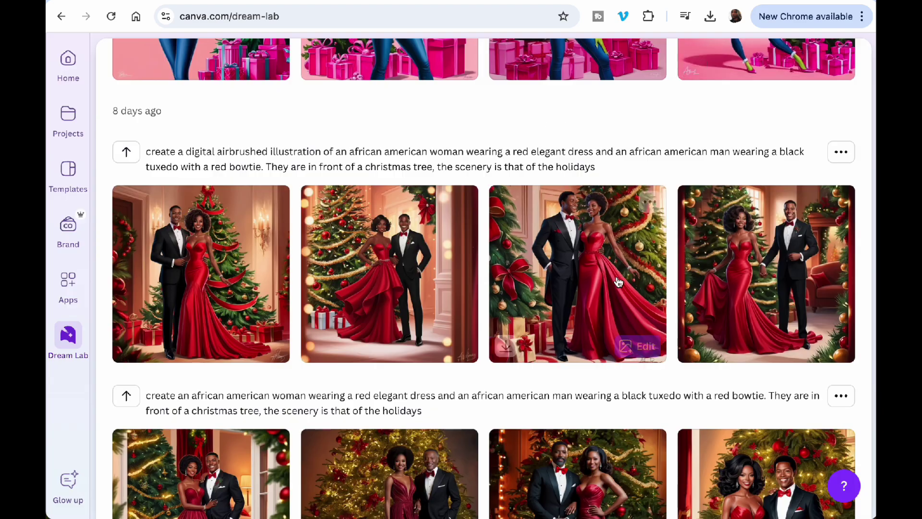
scroll(618, 282, "up", 7)
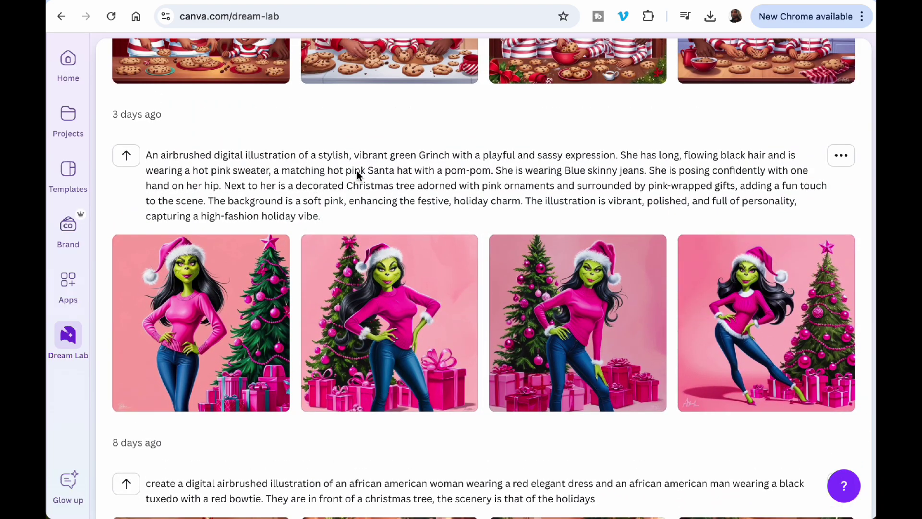
left_click(191, 303)
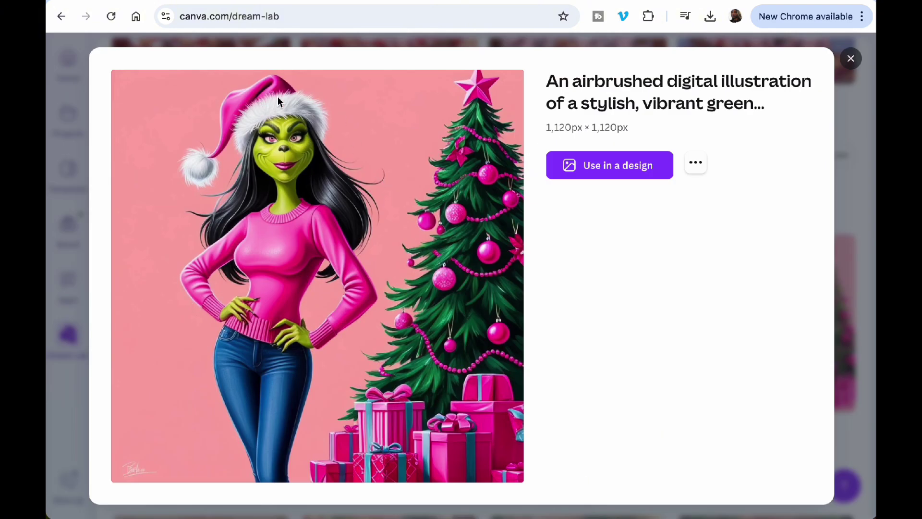
left_click(850, 58)
left_click(396, 321)
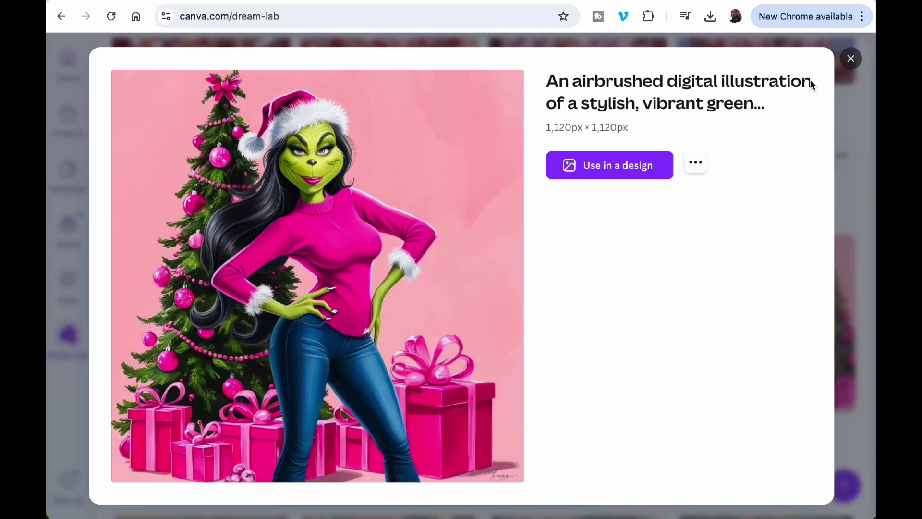
left_click(850, 58)
left_click(594, 303)
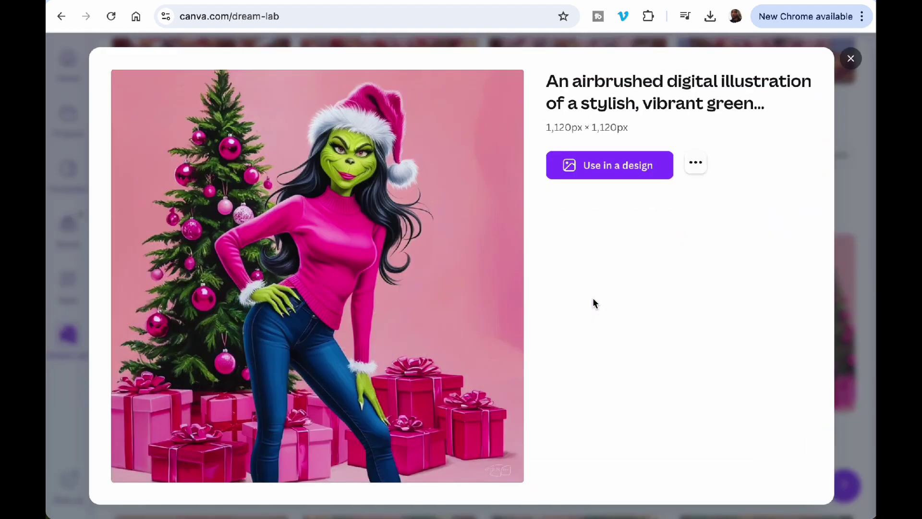
left_click(850, 58)
left_click(766, 323)
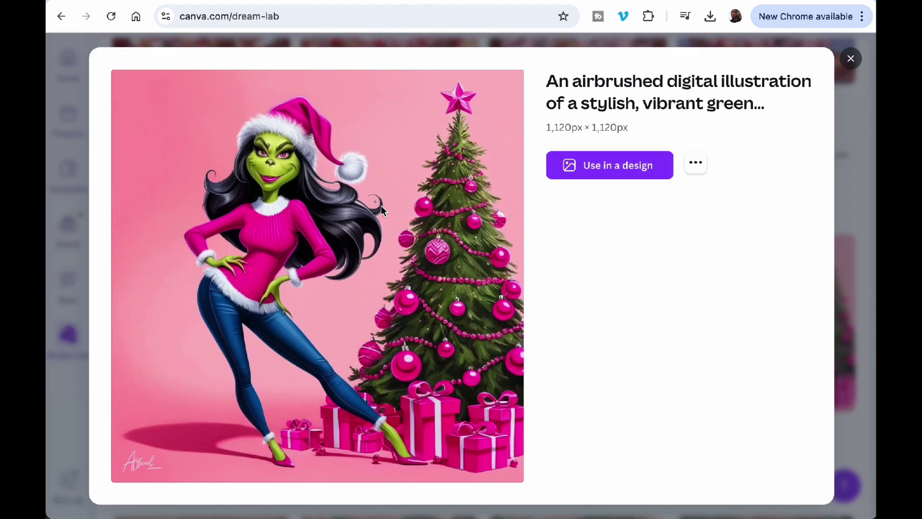
left_click(850, 58)
scroll(713, 159, "up", 6)
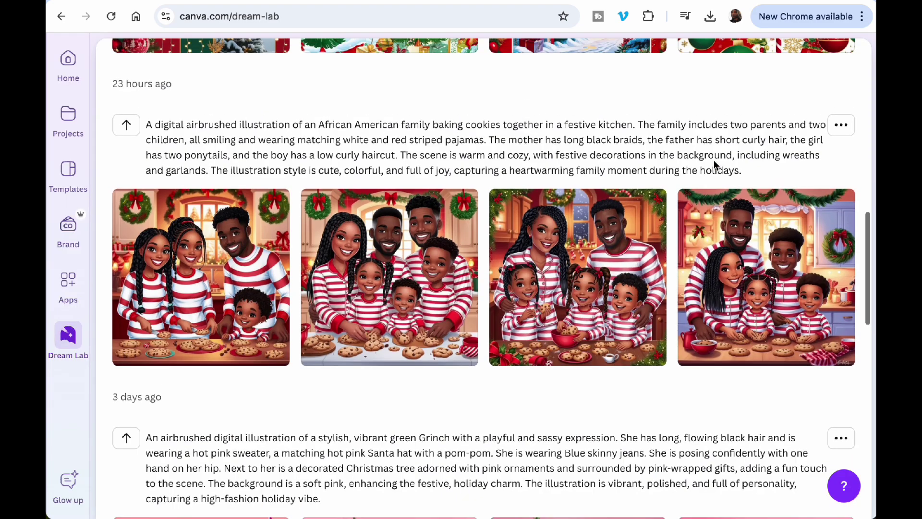
left_click(194, 250)
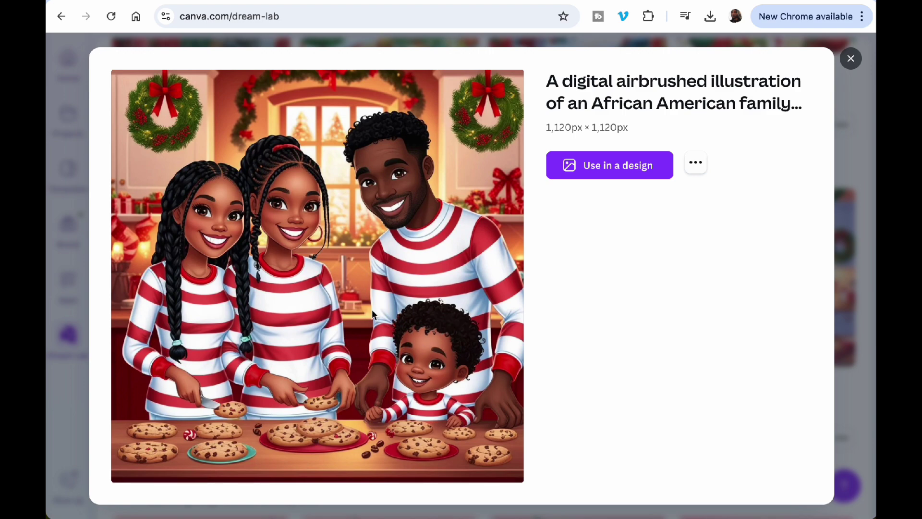
left_click(851, 58)
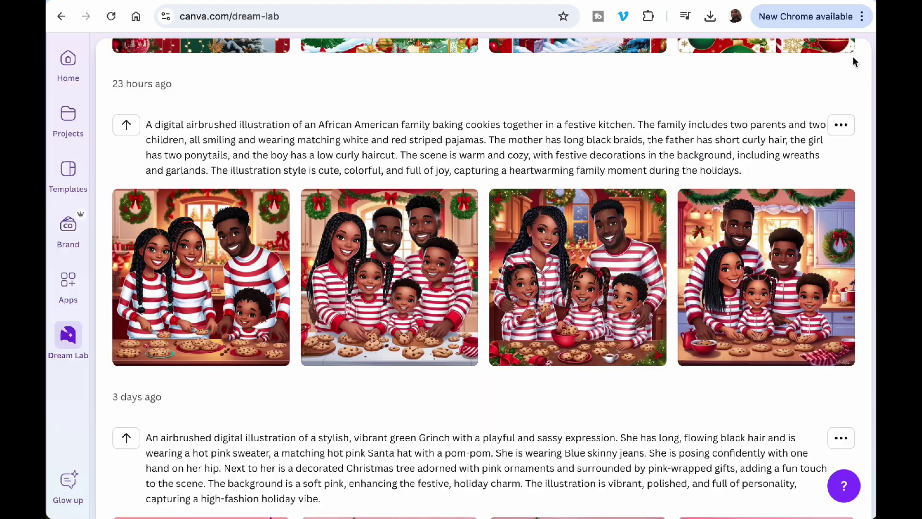
left_click(410, 275)
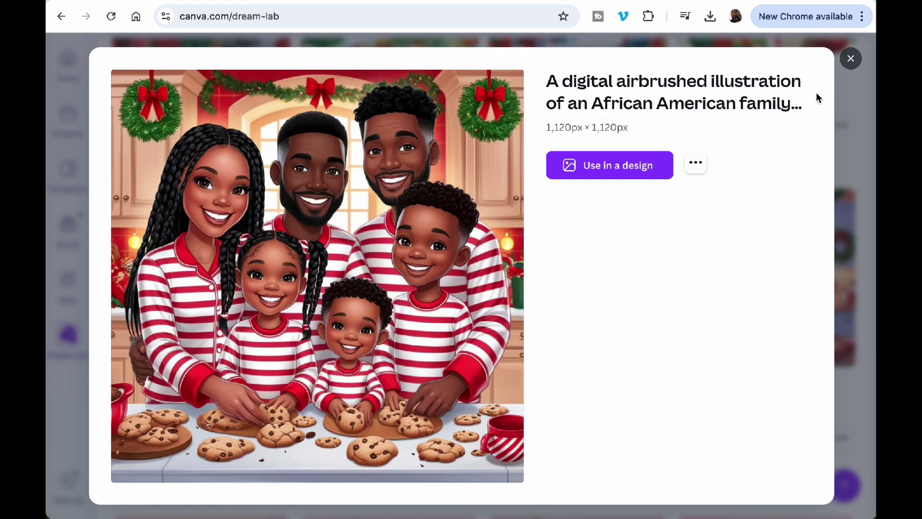
left_click(851, 59)
left_click(583, 254)
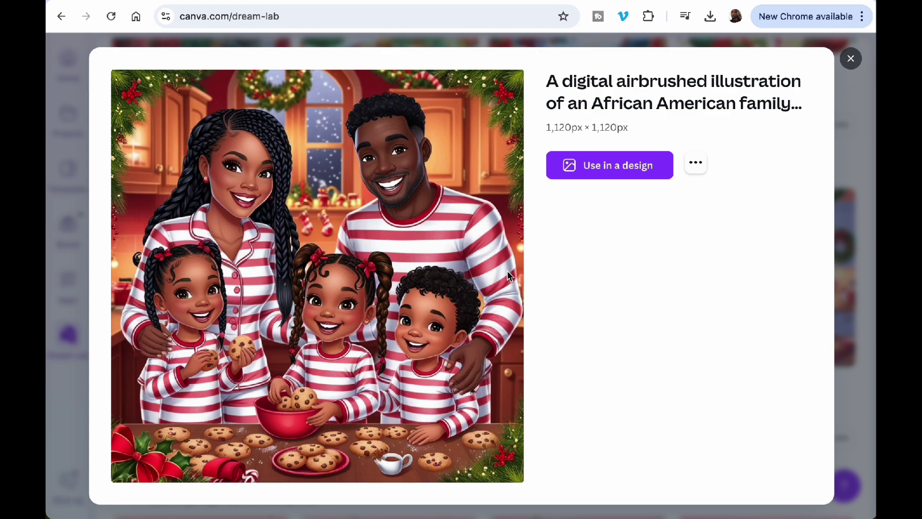
left_click(851, 58)
left_click(771, 252)
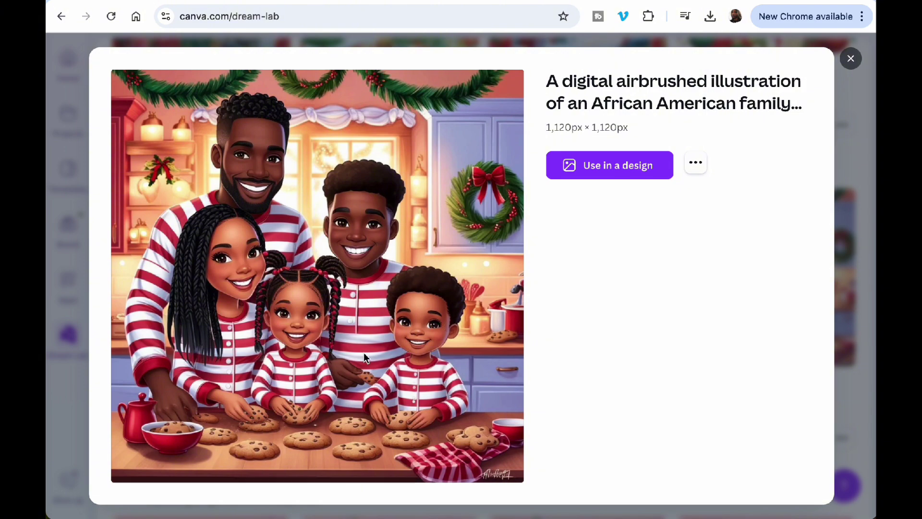
left_click(851, 59)
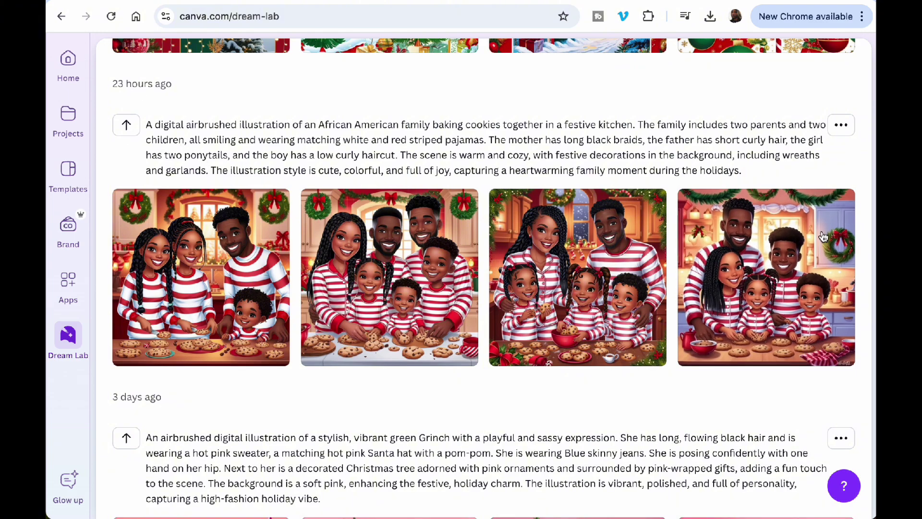
scroll(769, 288, "up", 7)
scroll(488, 274, "up", 2)
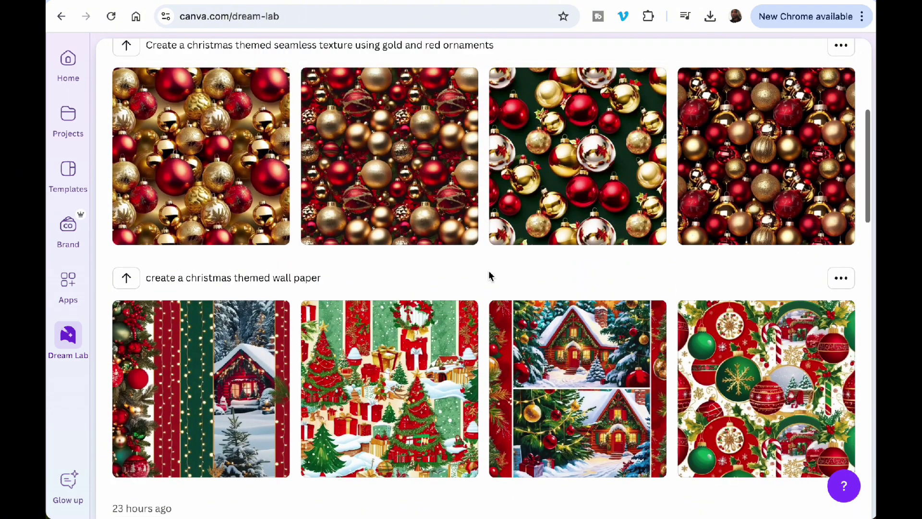
left_click(221, 370)
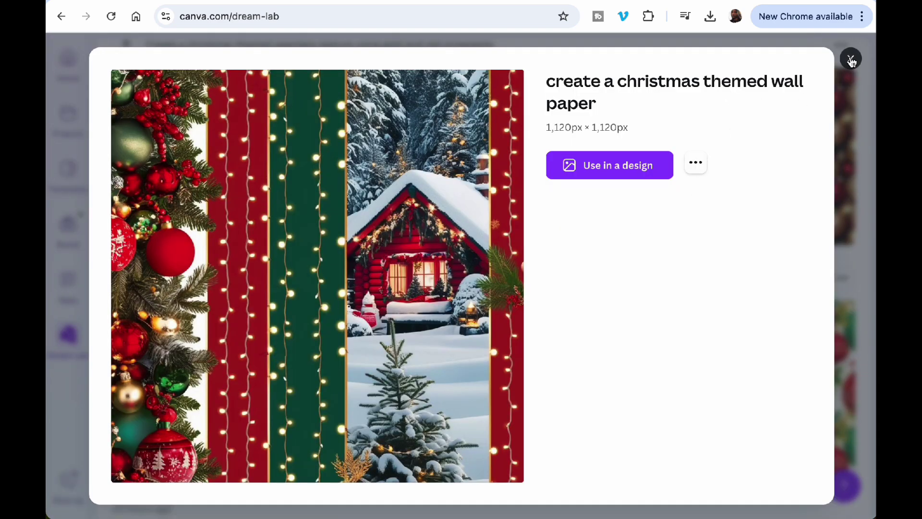
left_click(851, 60)
left_click(416, 374)
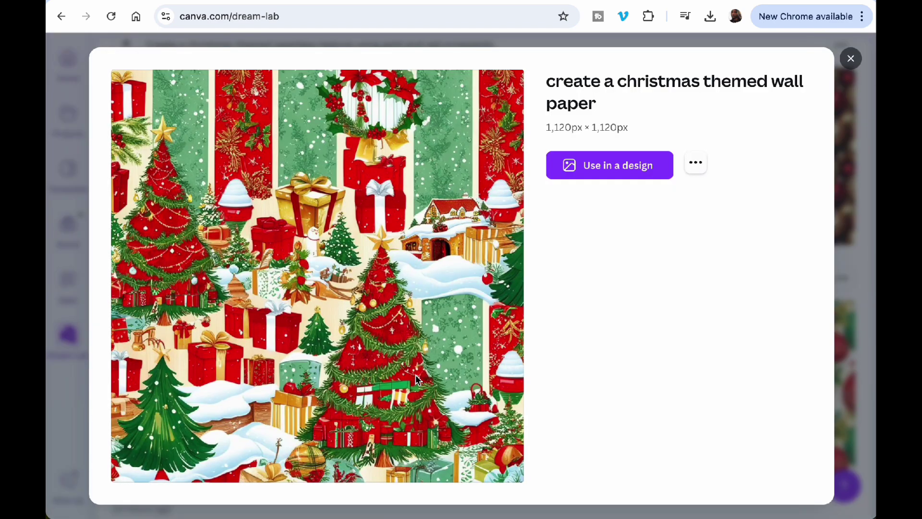
left_click(851, 59)
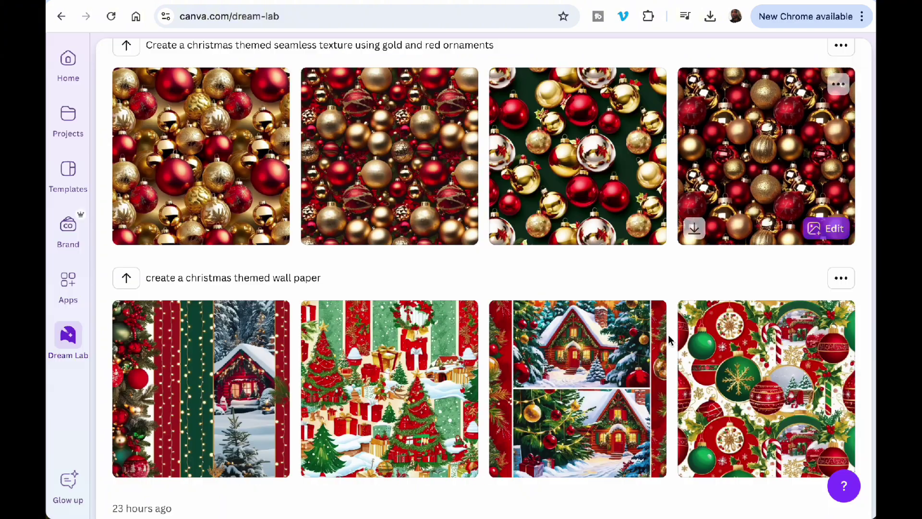
left_click(590, 372)
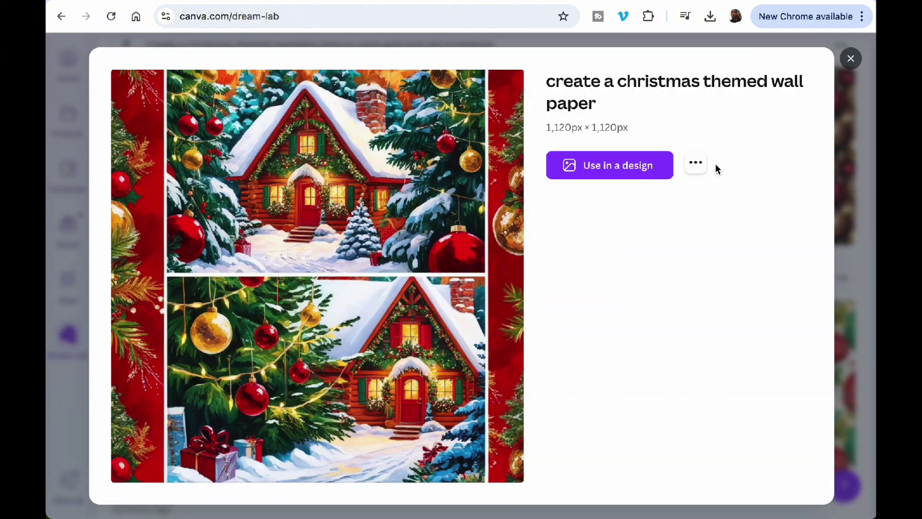
left_click(850, 59)
left_click(764, 365)
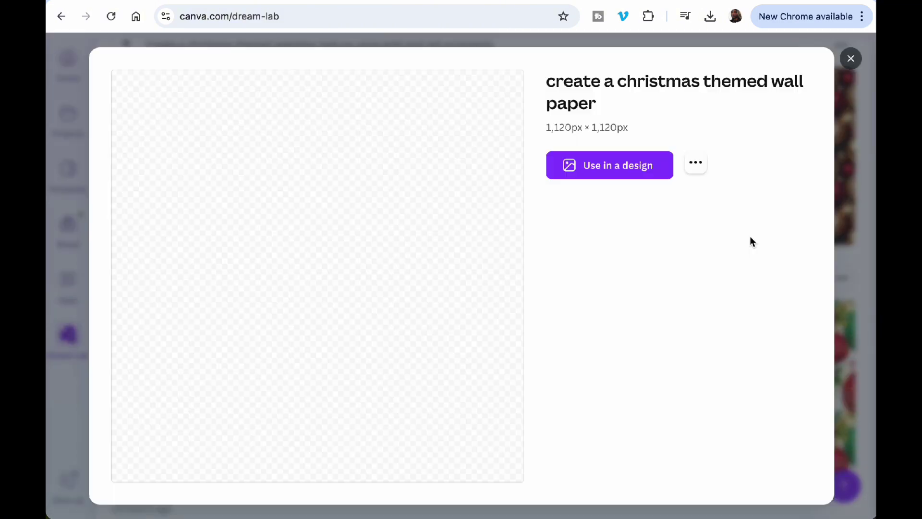
left_click(851, 57)
scroll(451, 269, "up", 6)
scroll(269, 374, "down", 3)
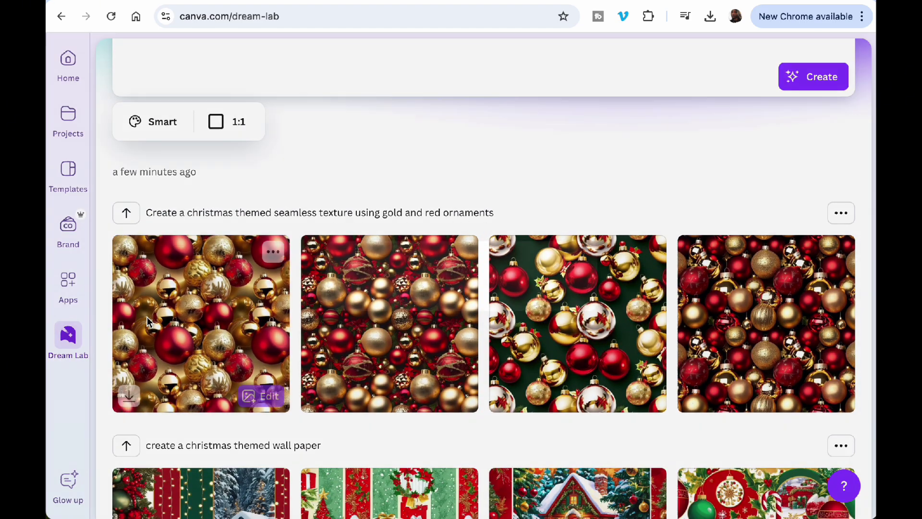
Preview each of the four gold-and-red ornament textures full size, then return to the prompt box.
left_click(147, 316)
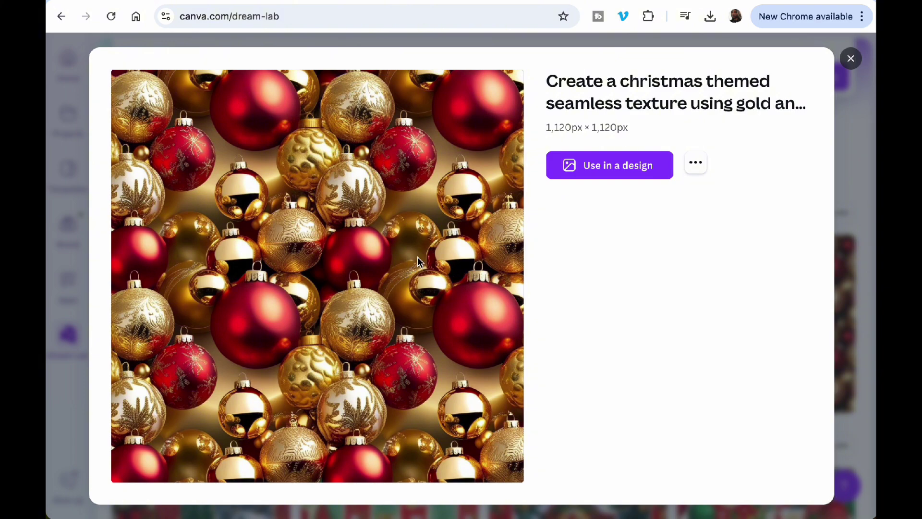
left_click(849, 61)
left_click(442, 281)
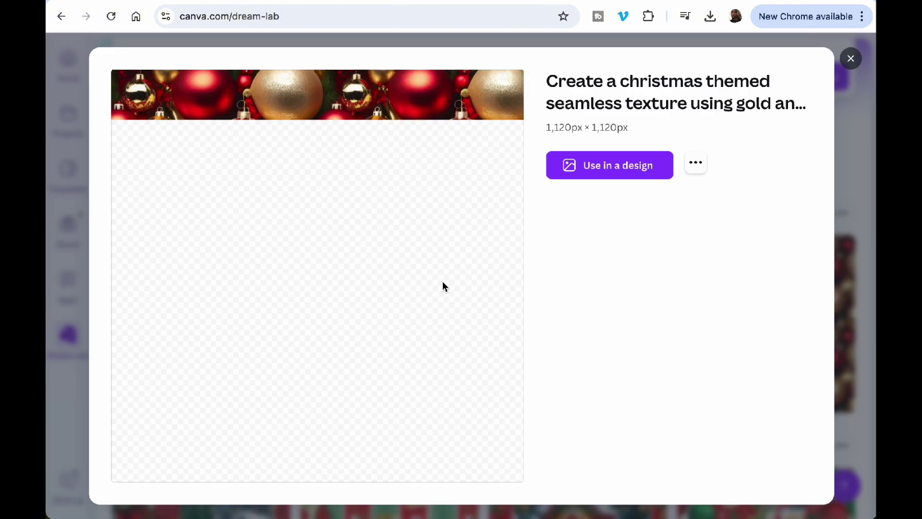
left_click(850, 59)
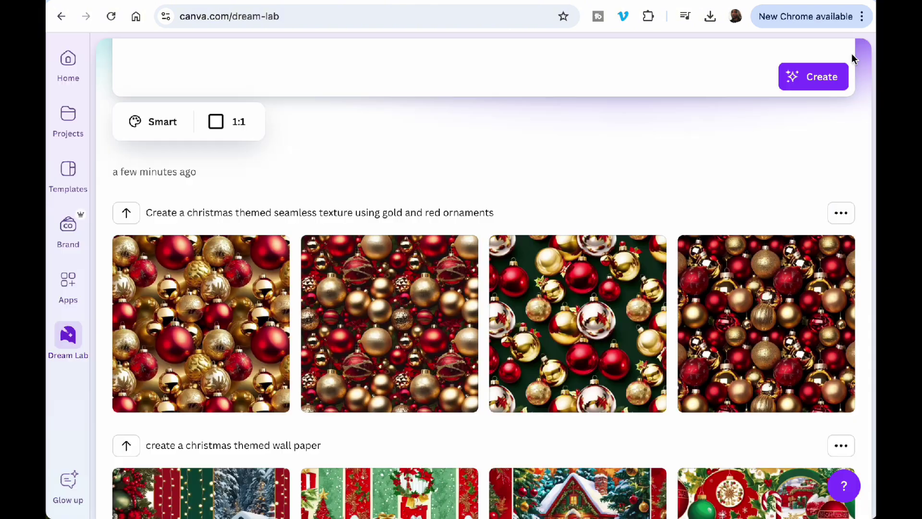
left_click(609, 323)
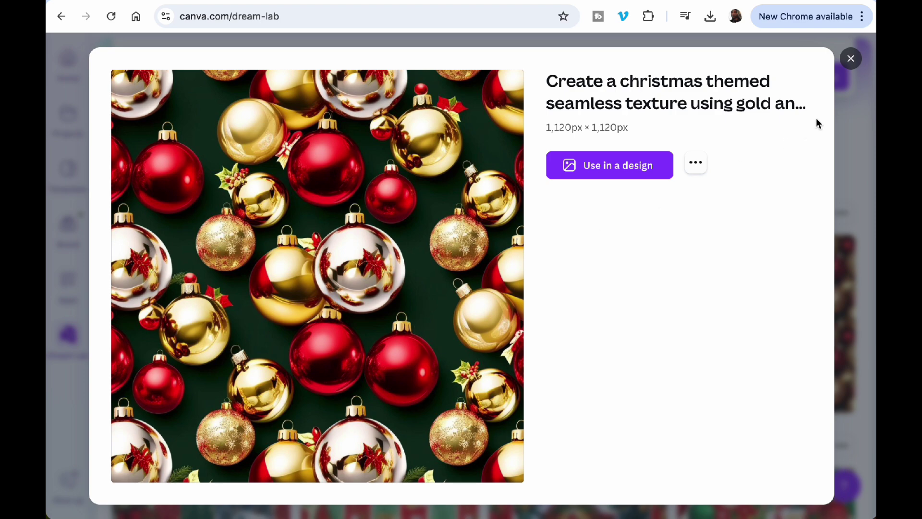
left_click(845, 61)
left_click(774, 301)
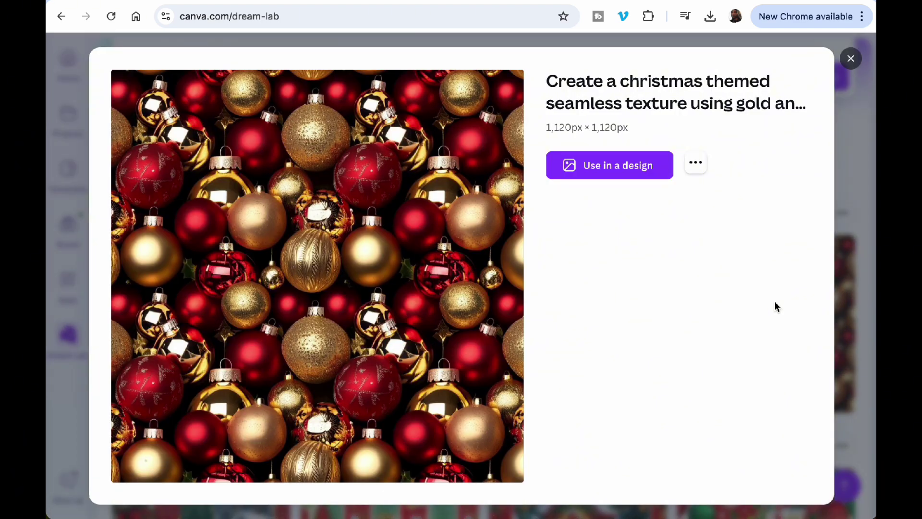
left_click(849, 59)
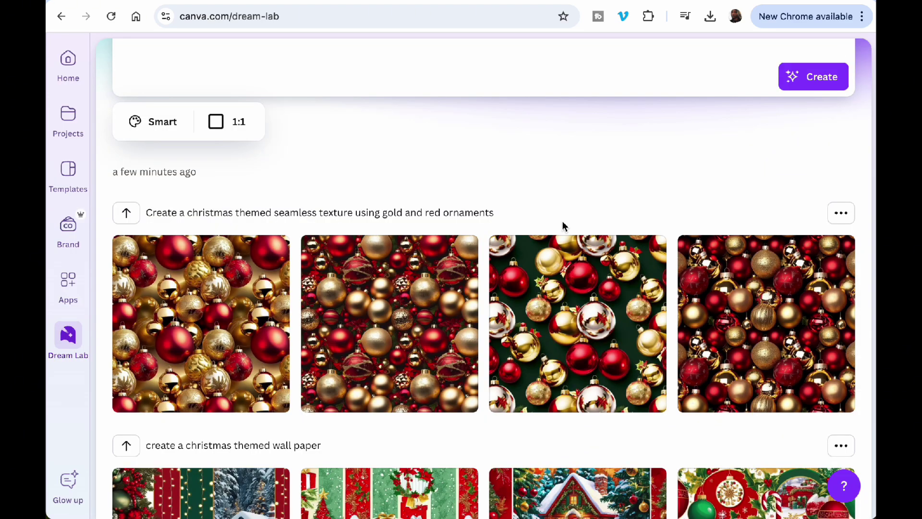
scroll(563, 225, "up", 3)
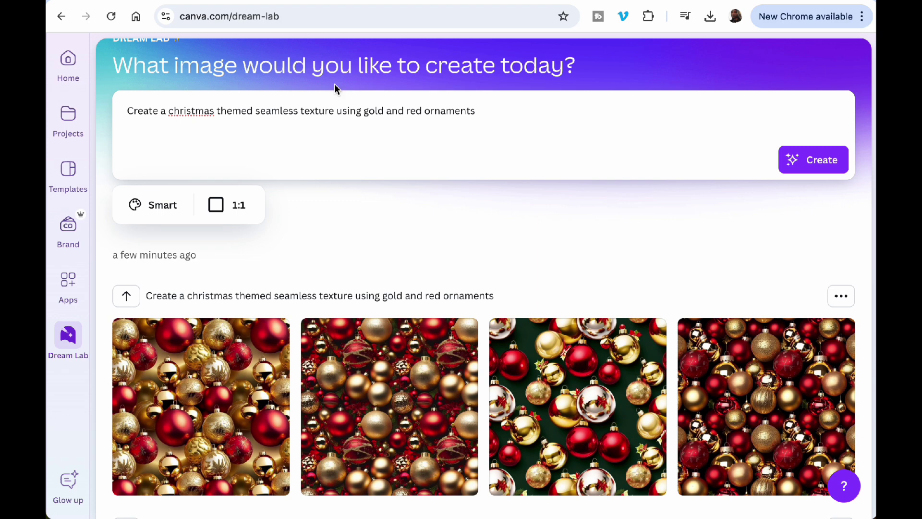
View all four Bing ornament texture creations full size, then enlarge ChatGPT's generated texture.
left_click(304, 3)
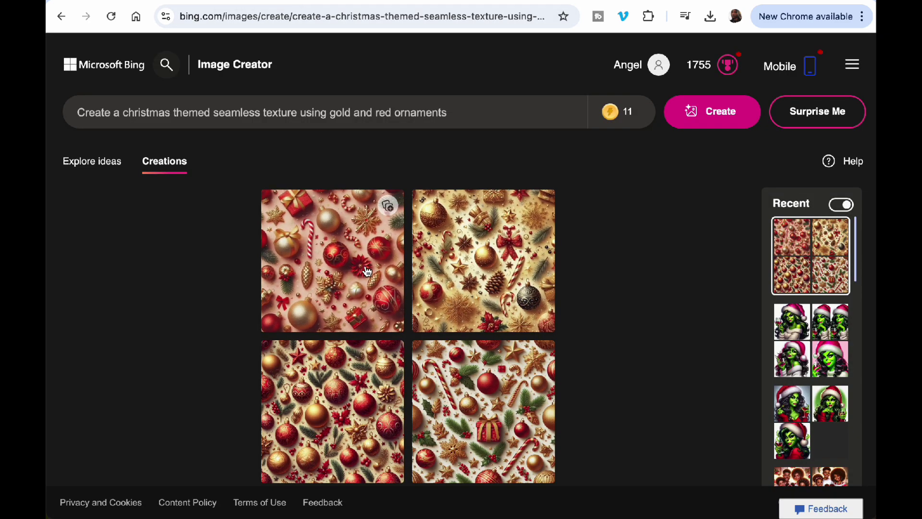
left_click(329, 274)
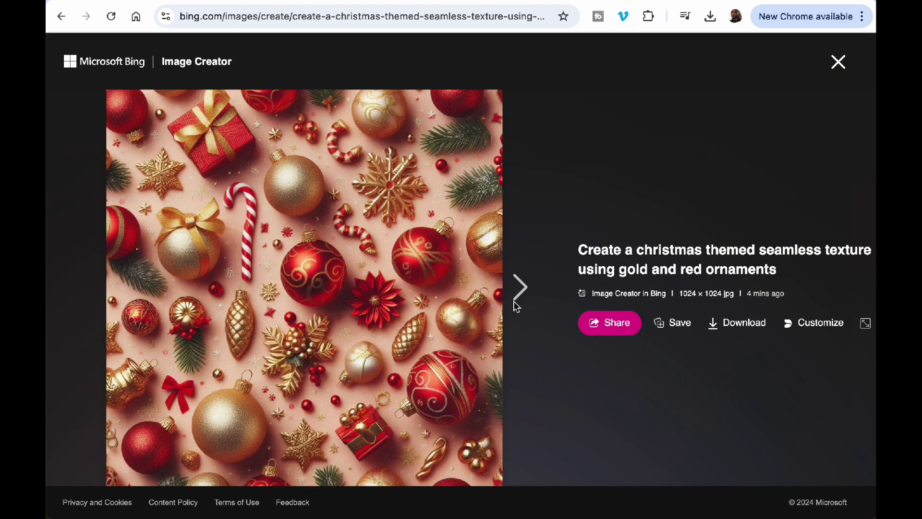
left_click(514, 289)
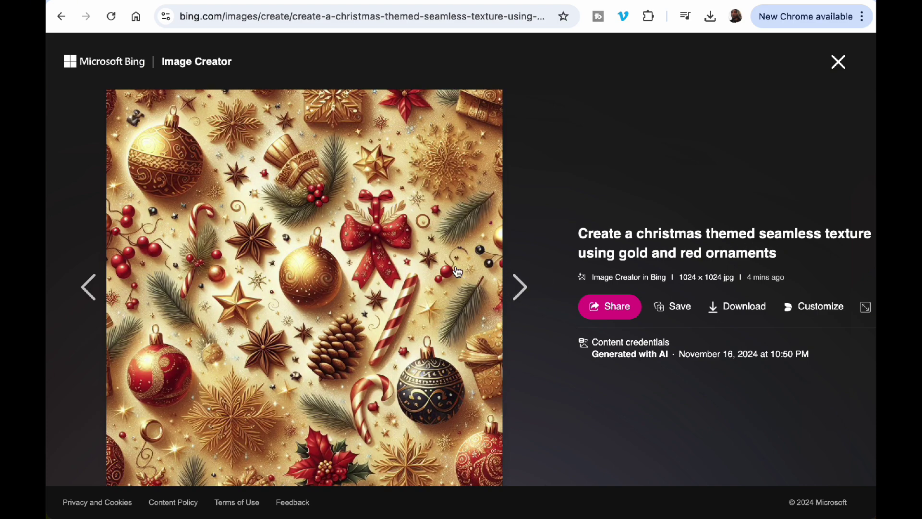
left_click(513, 287)
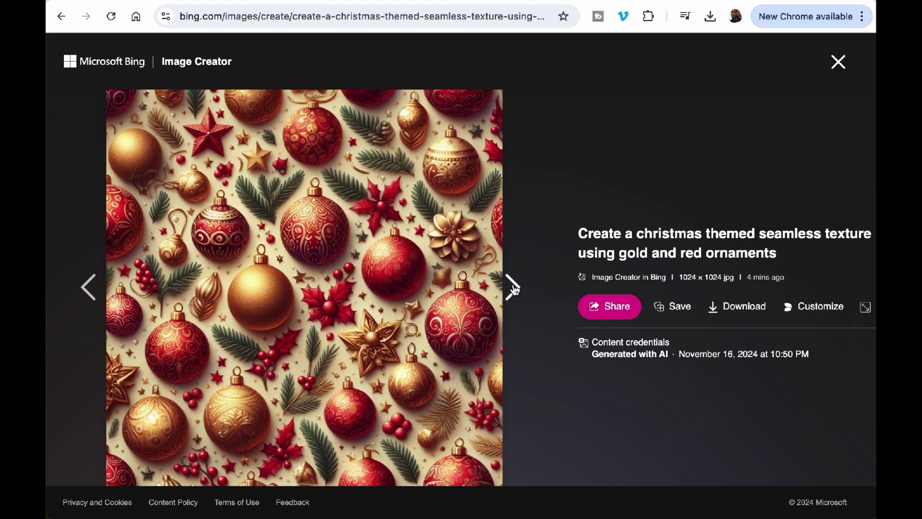
left_click(513, 288)
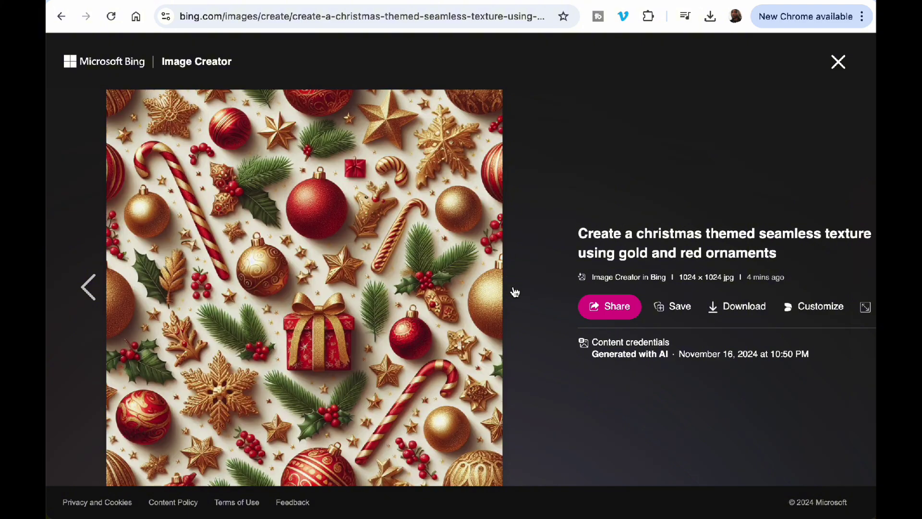
left_click(837, 62)
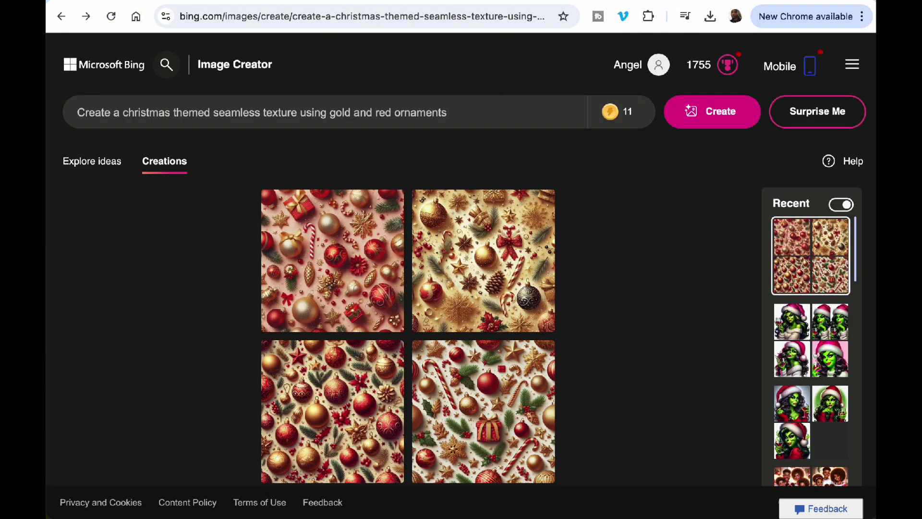
key("ctrl+Tab")
left_click(460, 297)
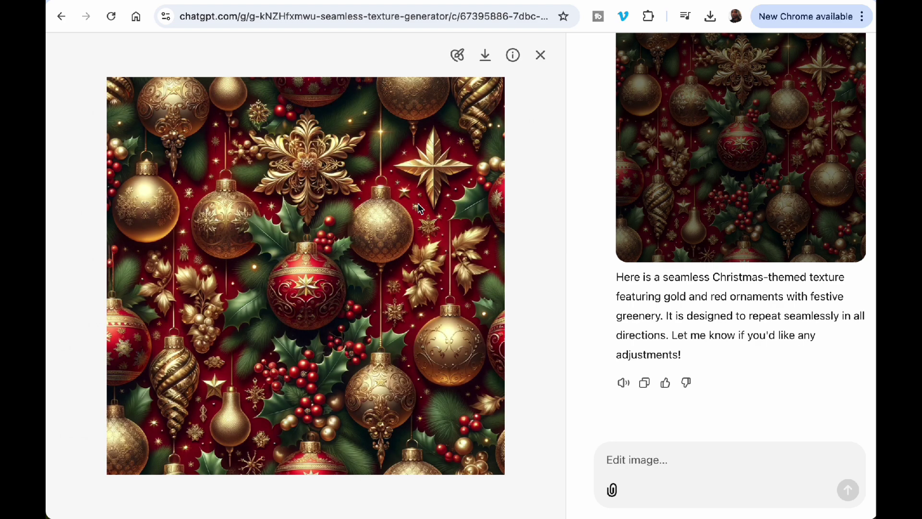
Close the enlarged ChatGPT ornament texture and open a new browser tab.
left_click(541, 55)
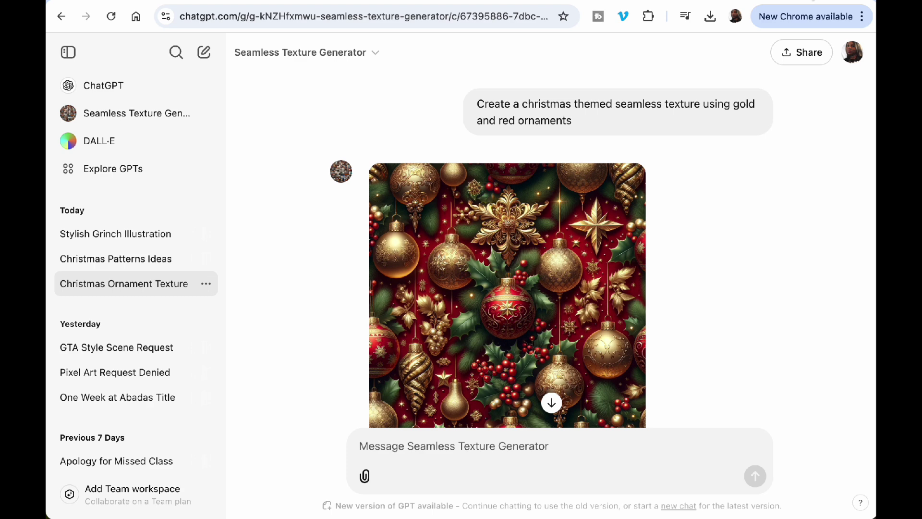
key("ctrl+t")
Search Google for 'zazzle' and open the Zazzle website.
left_click(290, 266)
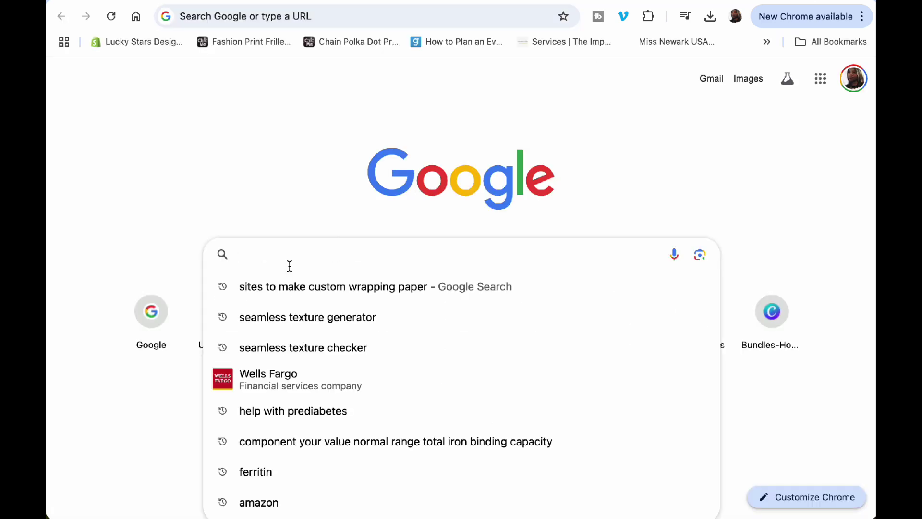
type("za")
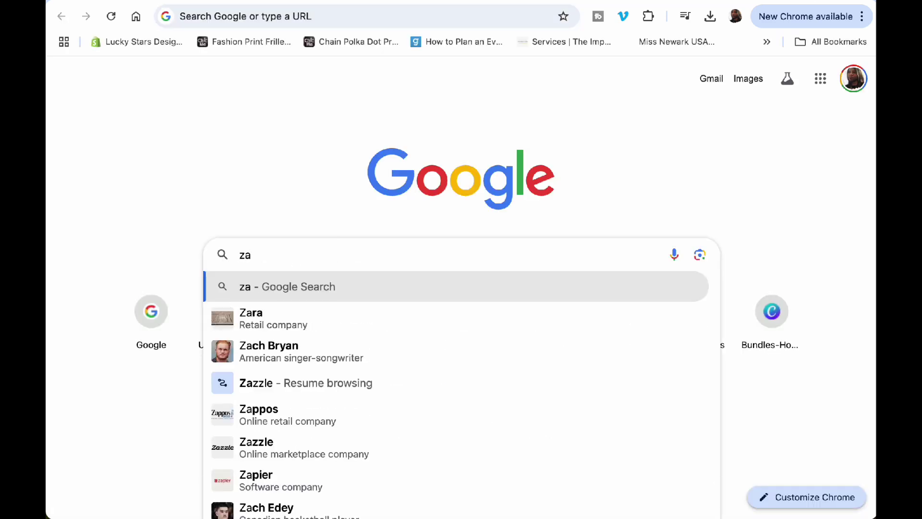
type("zzle")
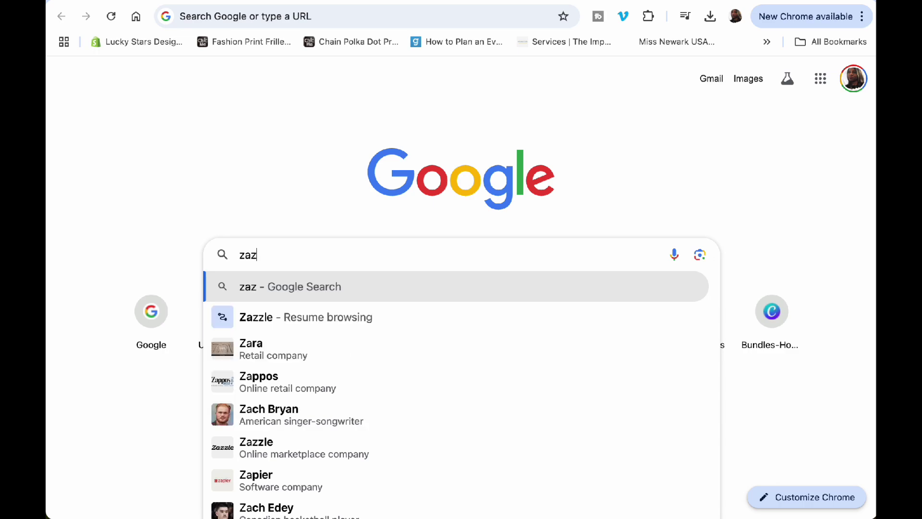
key("Return")
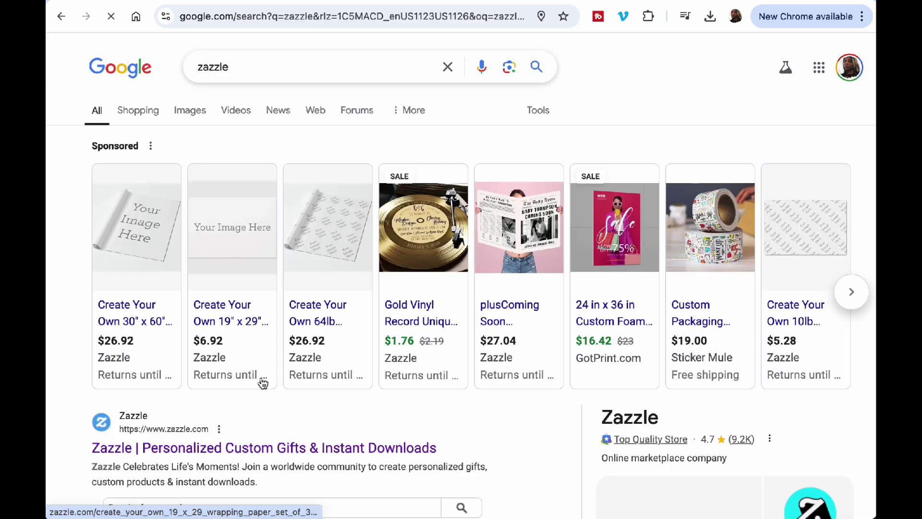
scroll(261, 382, "down", 4)
left_click(302, 247)
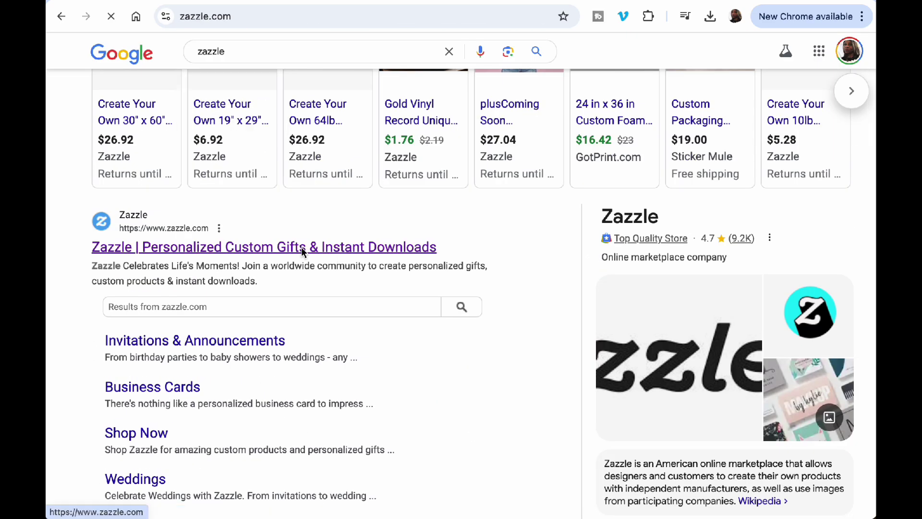
Browse the Zazzle homepage and go to its product search bar.
scroll(344, 315, "down", 2)
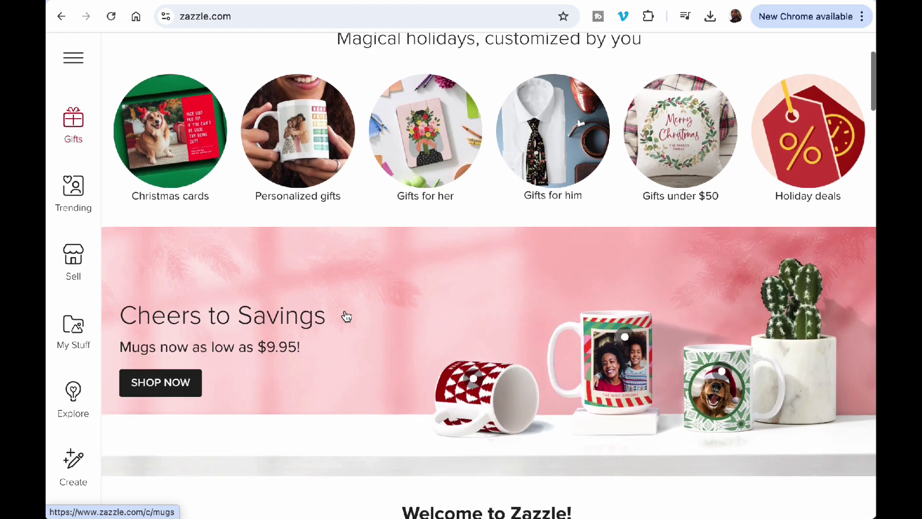
scroll(346, 315, "down", 15)
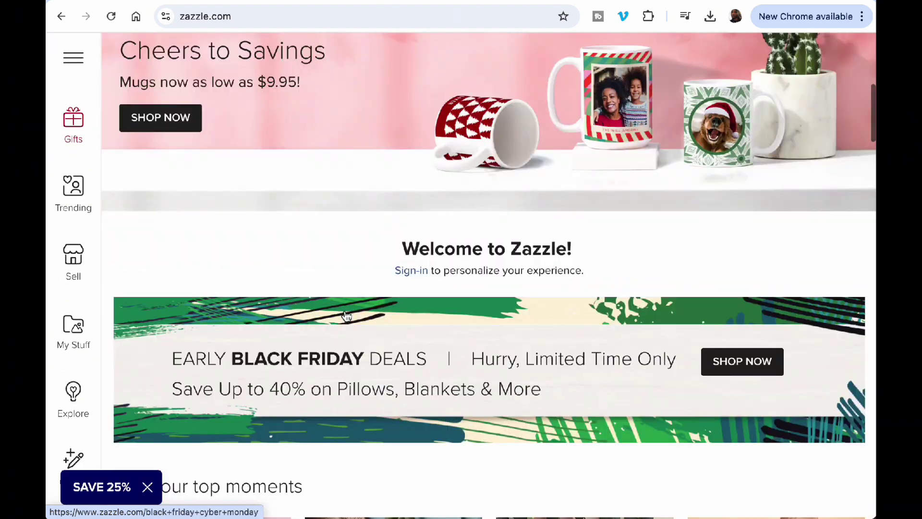
scroll(346, 315, "down", 7)
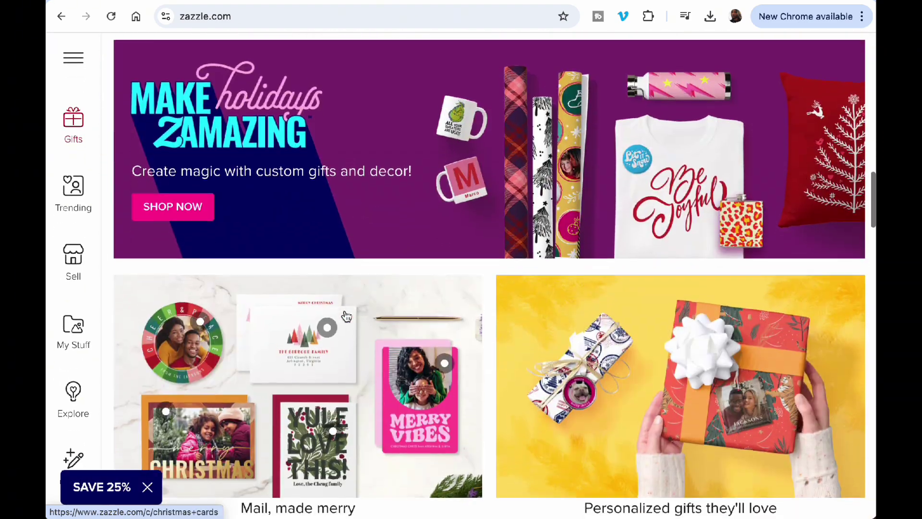
scroll(346, 317, "down", 8)
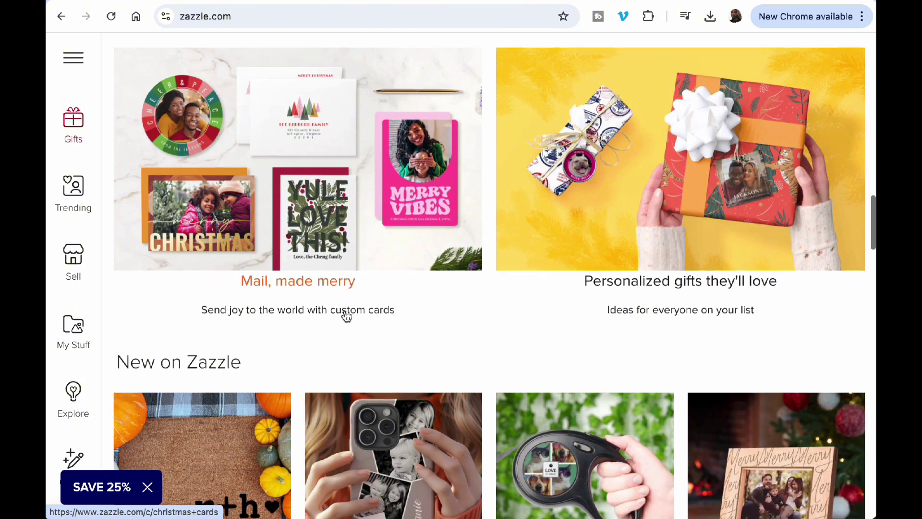
scroll(344, 313, "down", 6)
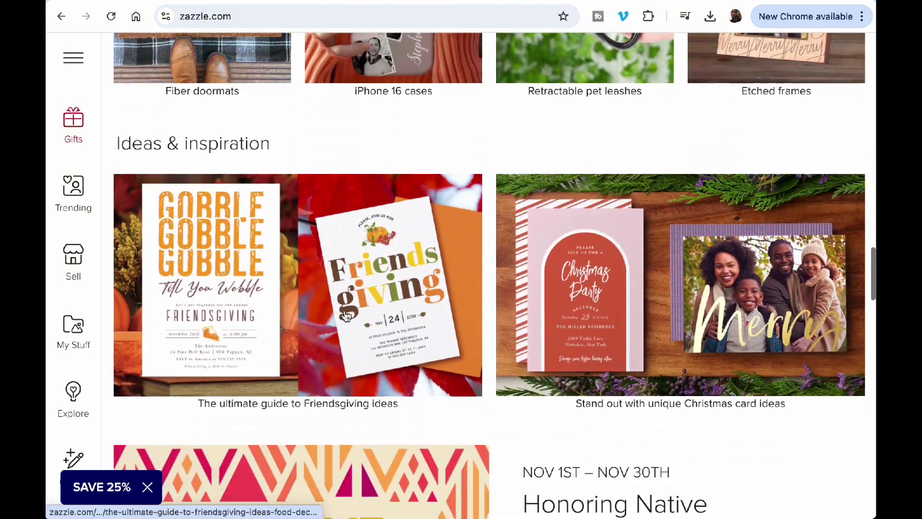
scroll(344, 313, "up", 20)
scroll(742, 167, "up", 10)
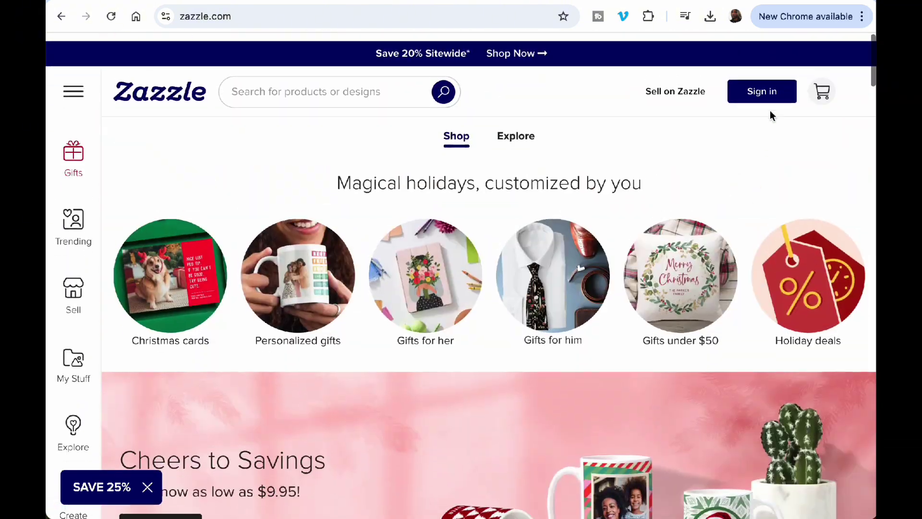
left_click(302, 80)
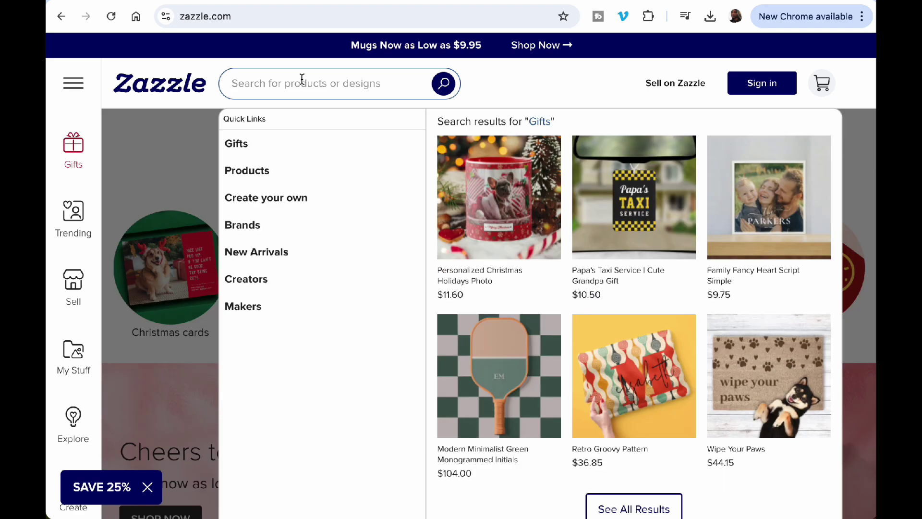
Search Zazzle for gift wrap and open the blank 30 inch by 6 foot wrapping paper in the design tool.
type("g")
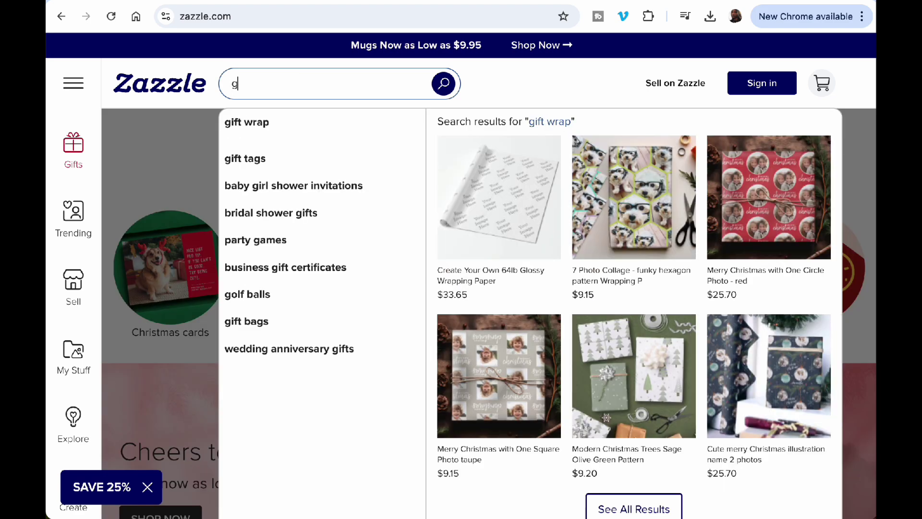
type("ift")
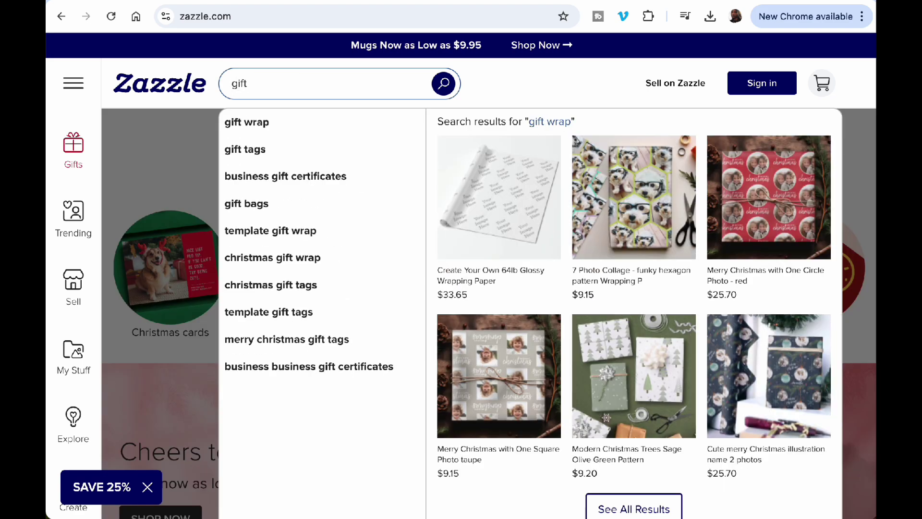
type(" wra")
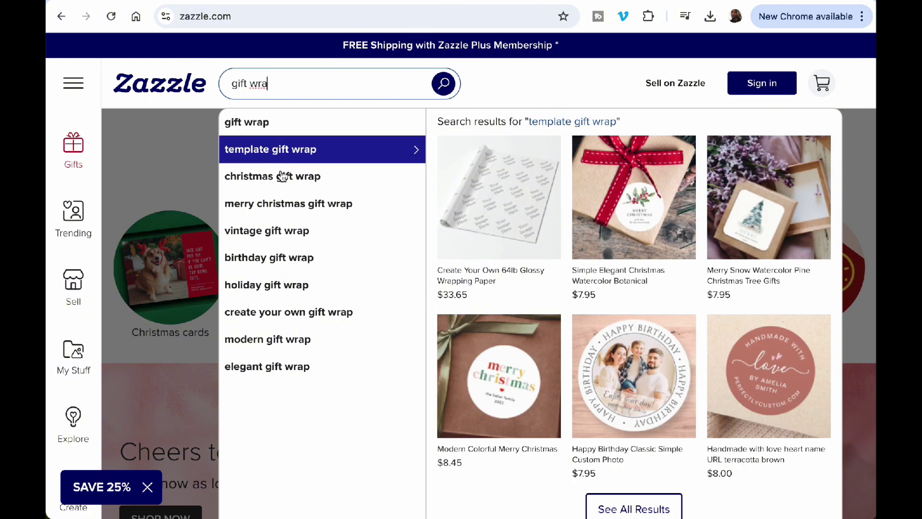
left_click(294, 150)
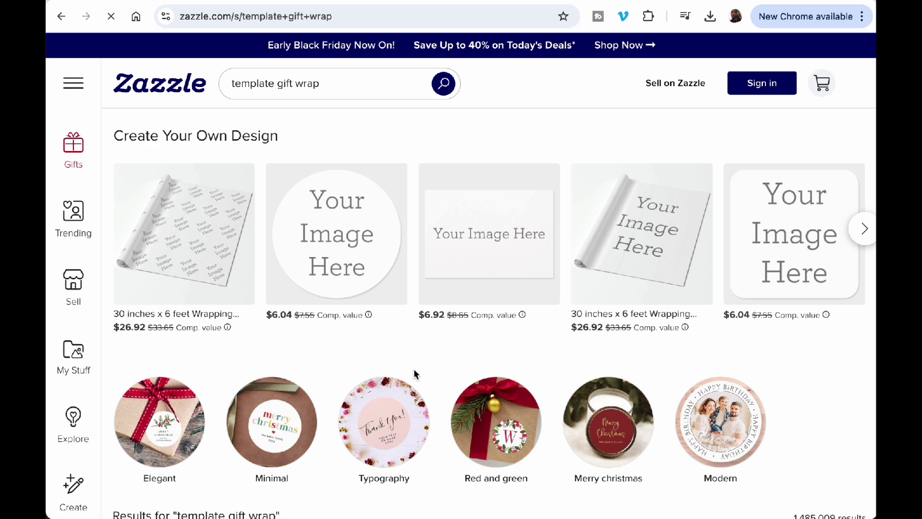
left_click(176, 281)
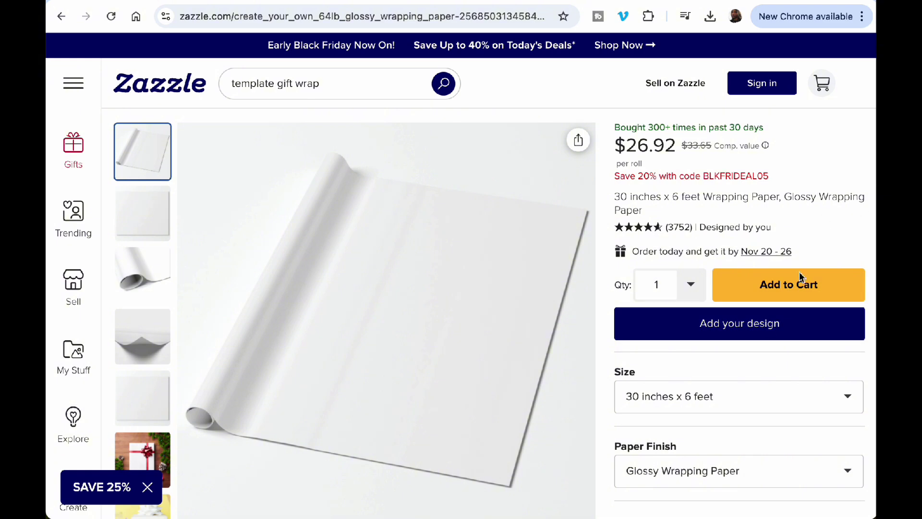
scroll(737, 387, "down", 2)
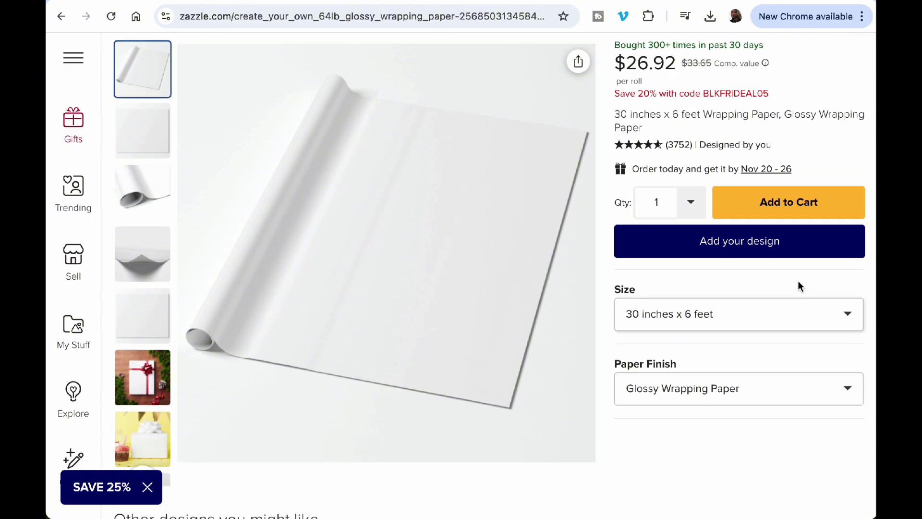
left_click(767, 240)
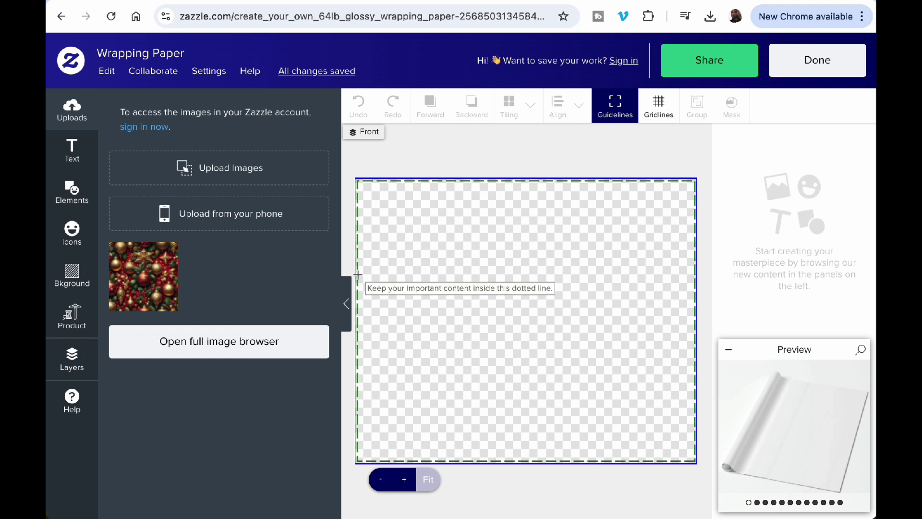
Upload the ornament image from Downloads and place it on the wrapping paper canvas.
left_click(142, 280)
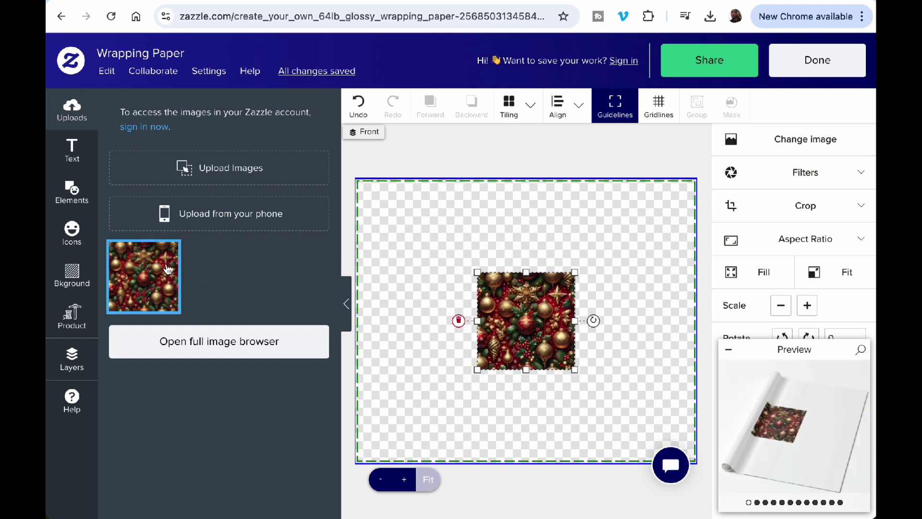
left_click(266, 167)
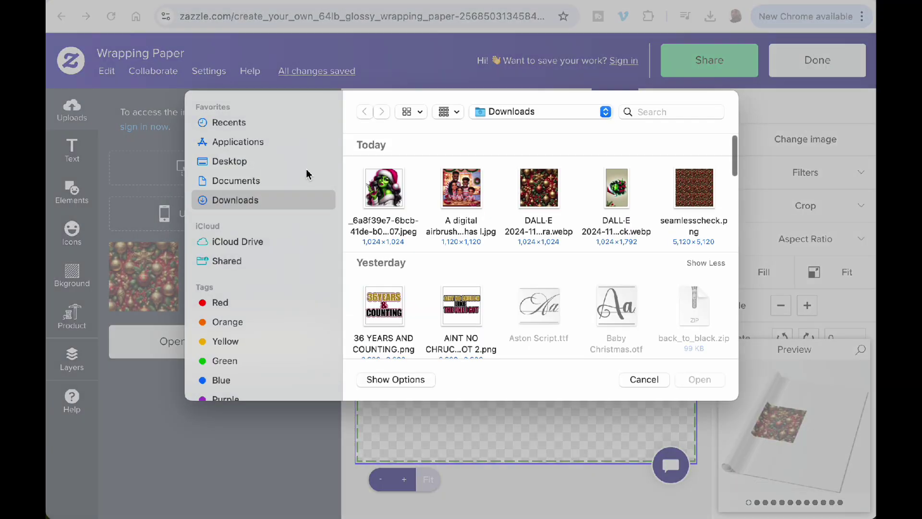
left_click(540, 187)
left_click(699, 379)
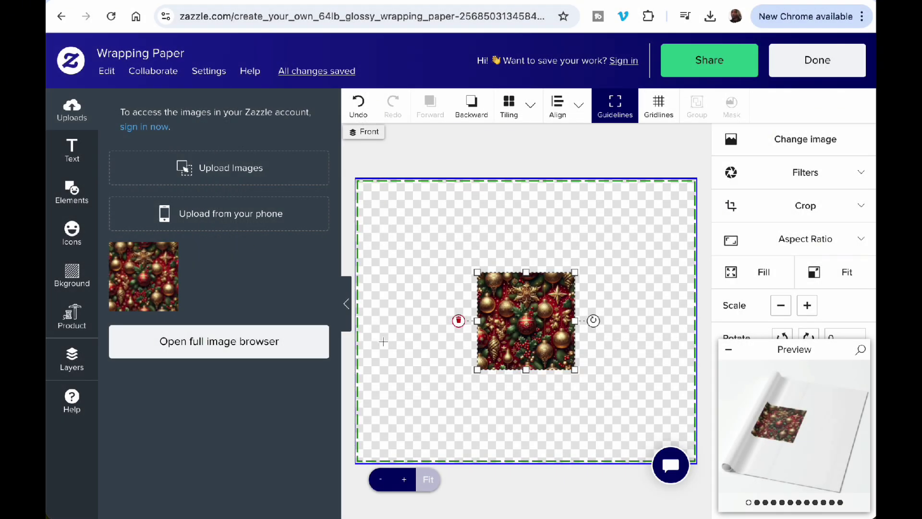
left_click(245, 353)
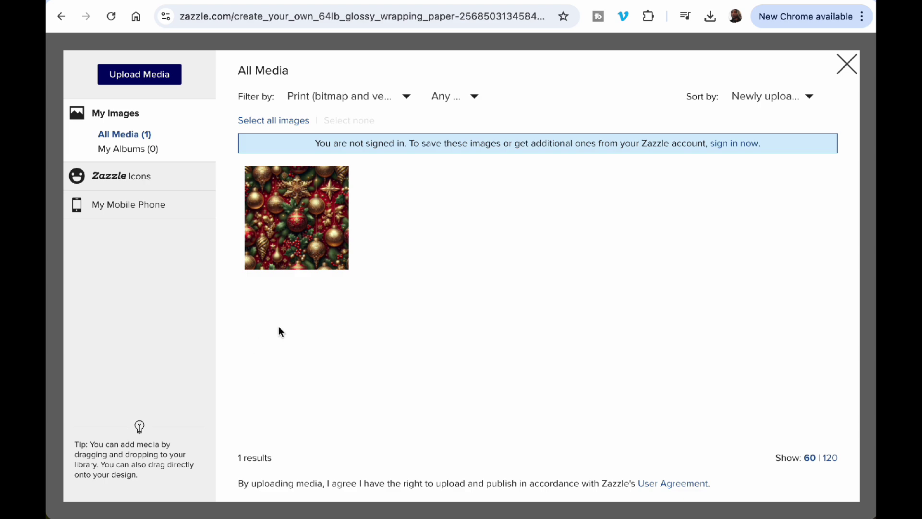
left_click(846, 64)
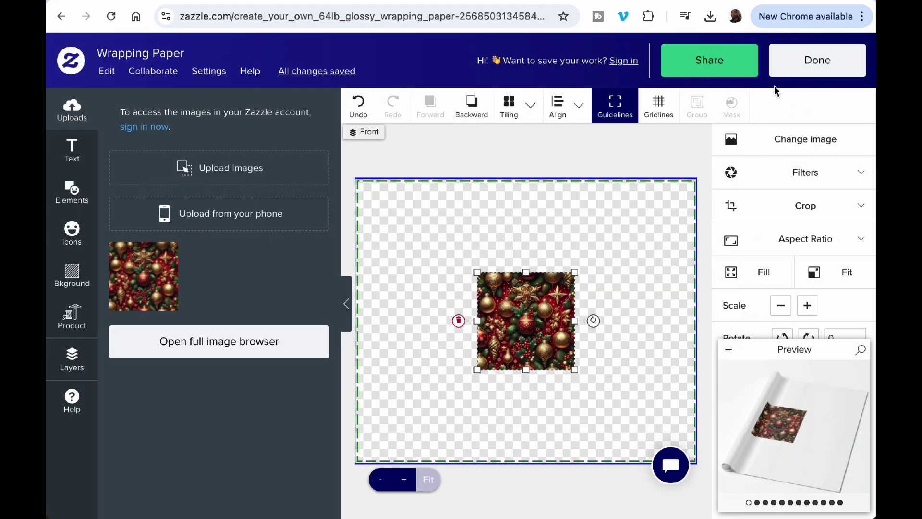
left_click(805, 61)
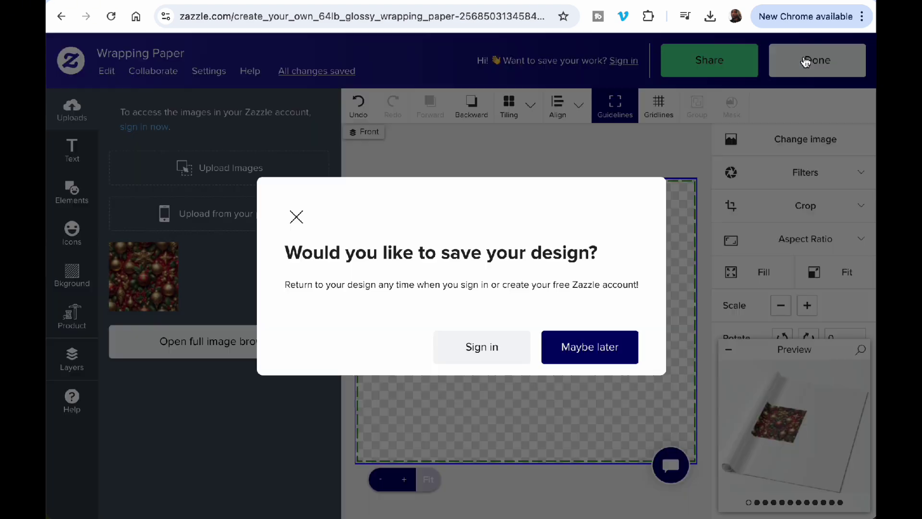
left_click(570, 345)
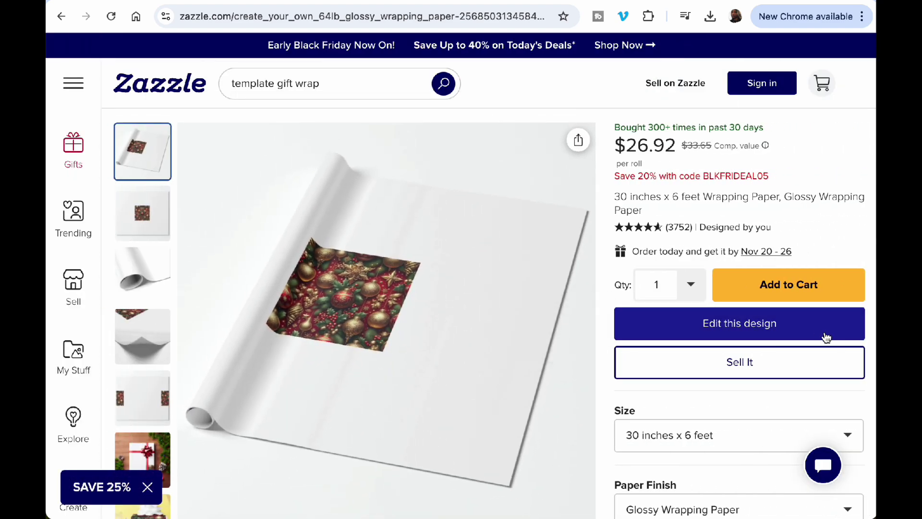
left_click(807, 330)
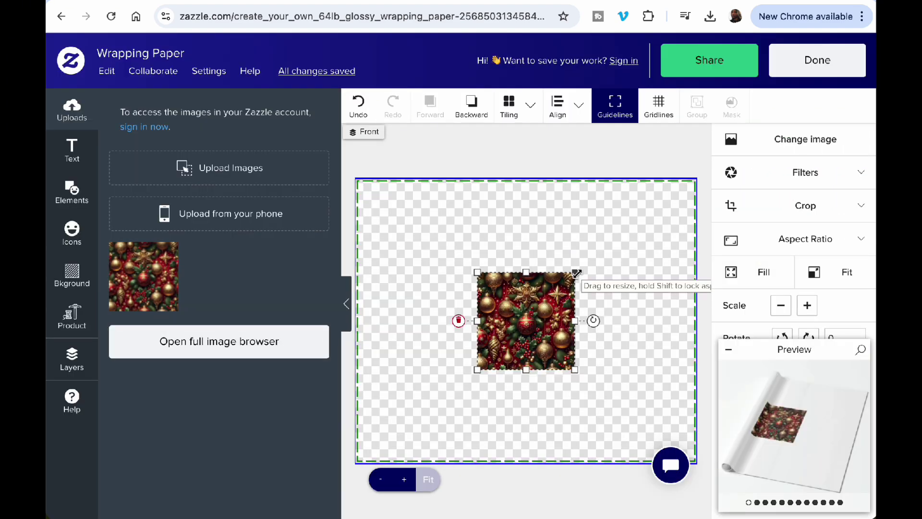
Move the ornament image to the bottom-left corner and stretch it to fill the canvas.
left_click_drag(576, 272, 699, 182)
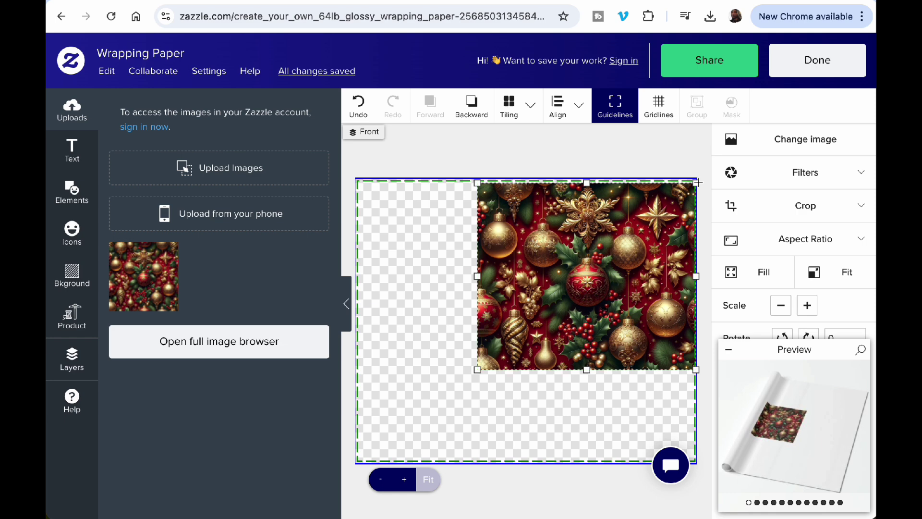
left_click_drag(471, 363, 356, 441)
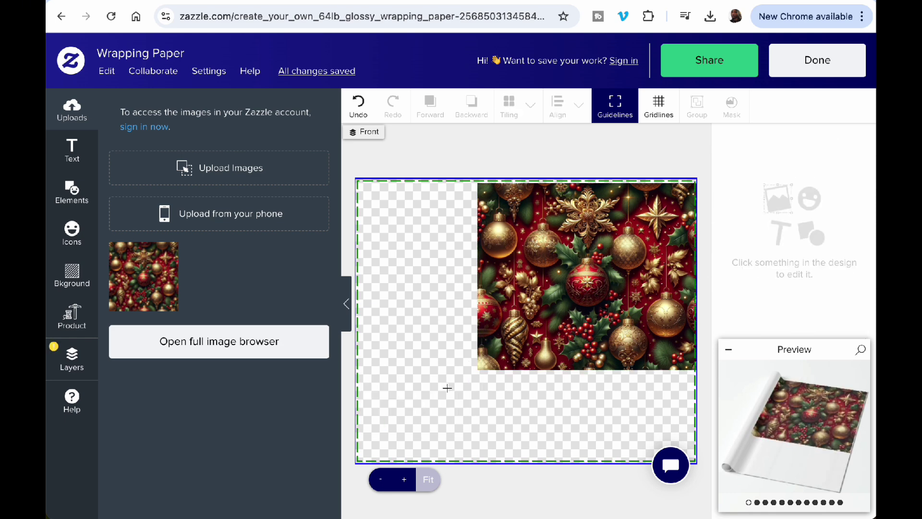
left_click(492, 363)
left_click_drag(481, 367, 361, 461)
left_click_drag(578, 272, 639, 238)
left_click(572, 279)
left_click_drag(575, 278, 703, 179)
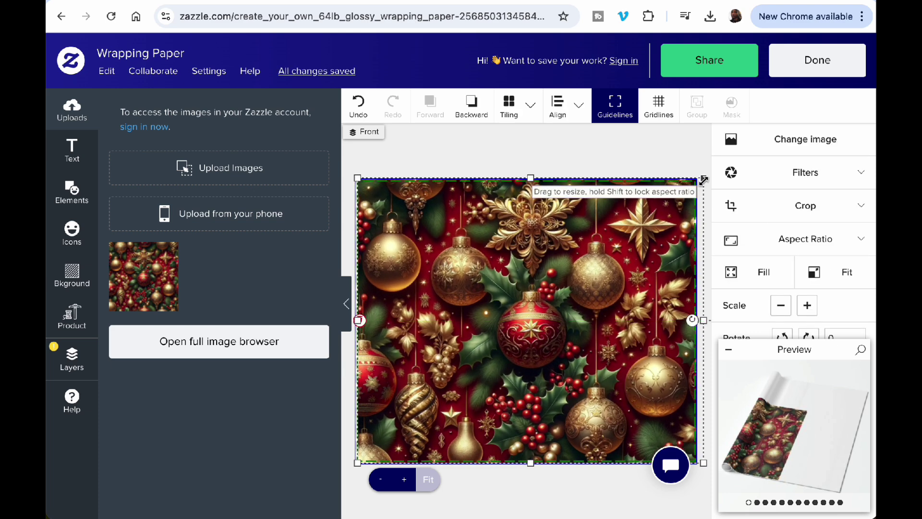
Leave the editor without saving and view the flat, rolled, two-panel, gift-box and yellow gift mockups.
left_click(841, 63)
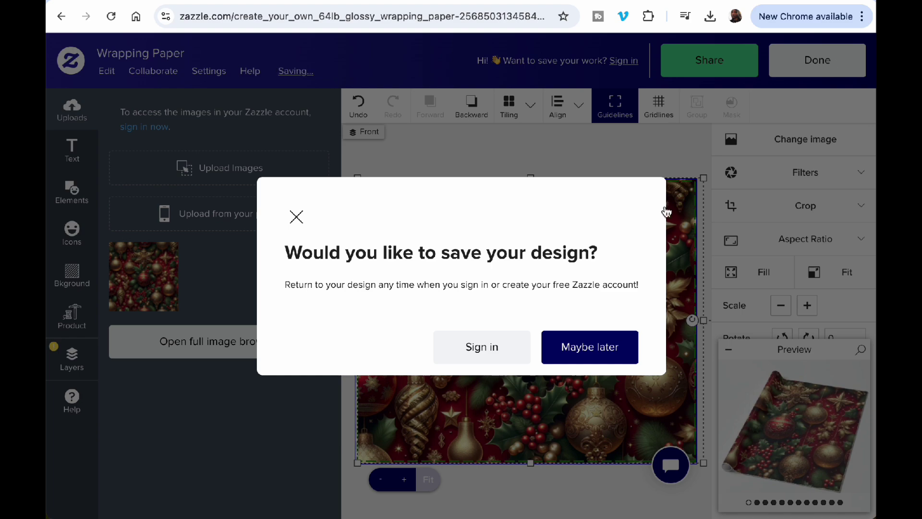
left_click(591, 346)
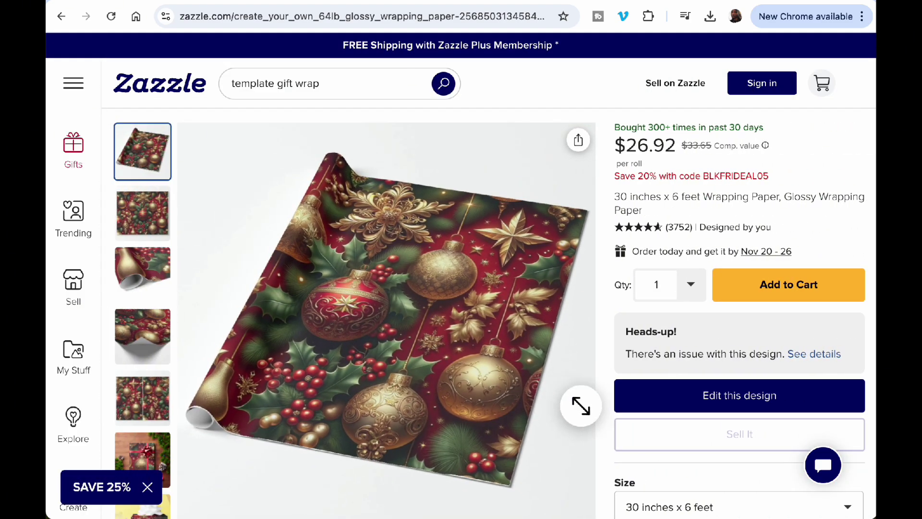
left_click(136, 222)
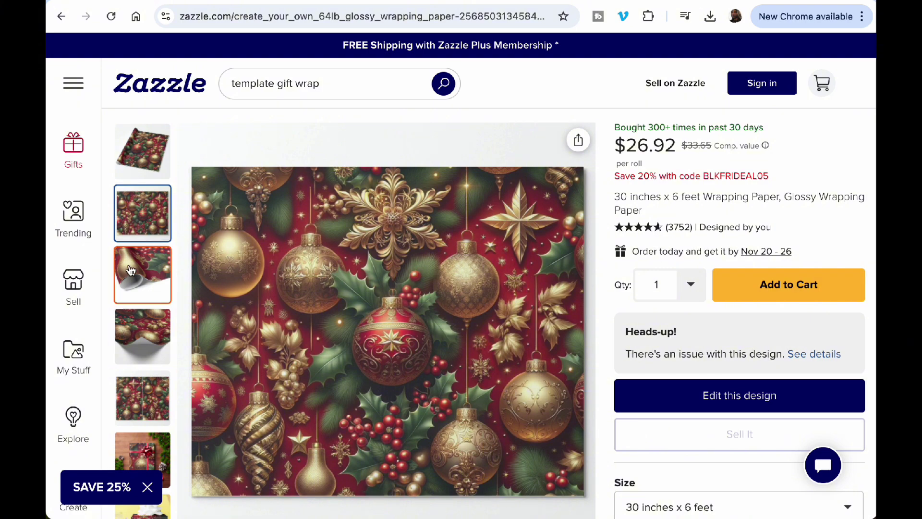
left_click(132, 273)
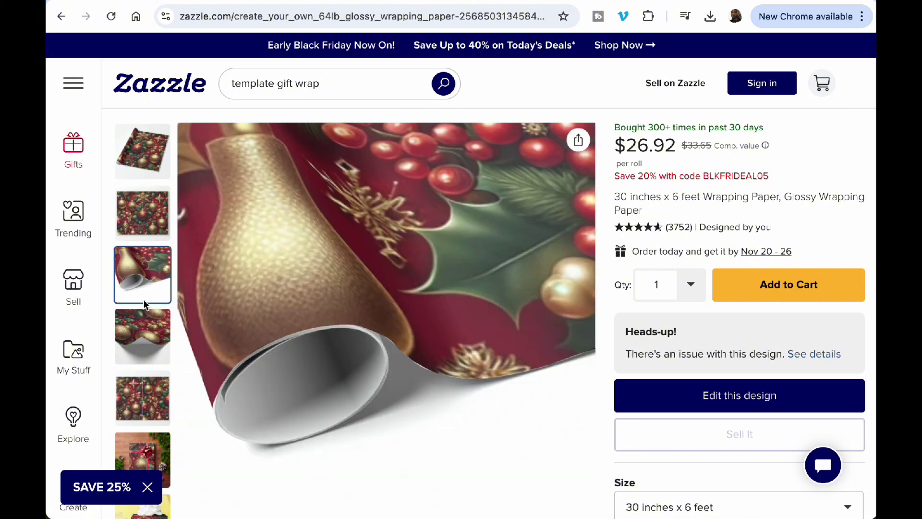
left_click(140, 326)
left_click(137, 393)
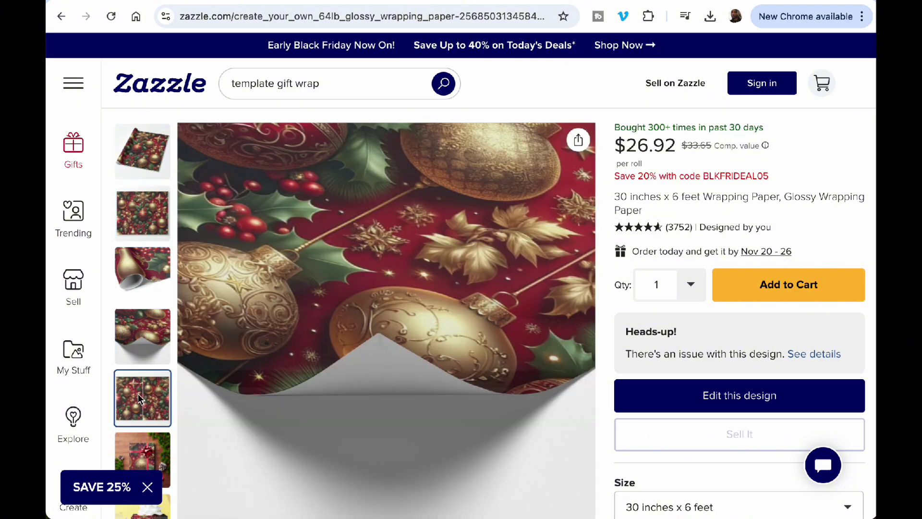
scroll(138, 393, "down", 2)
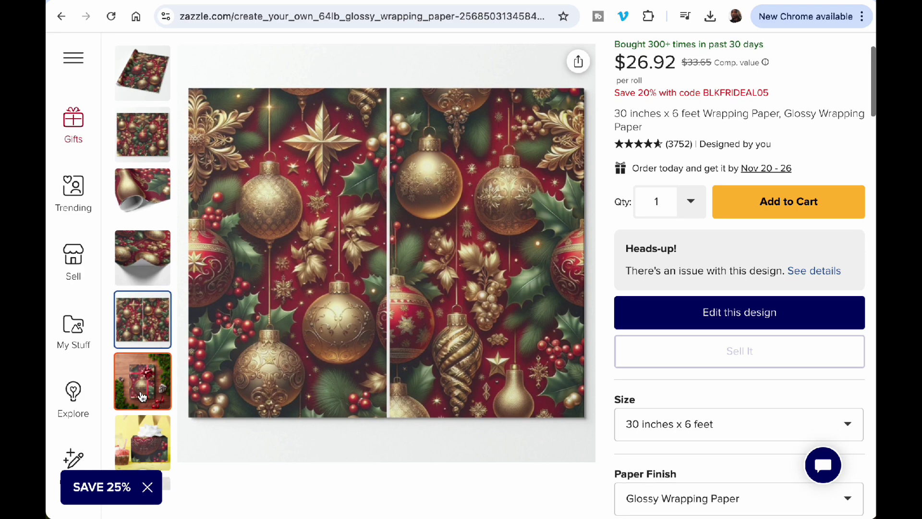
left_click(142, 395)
scroll(140, 390, "down", 1)
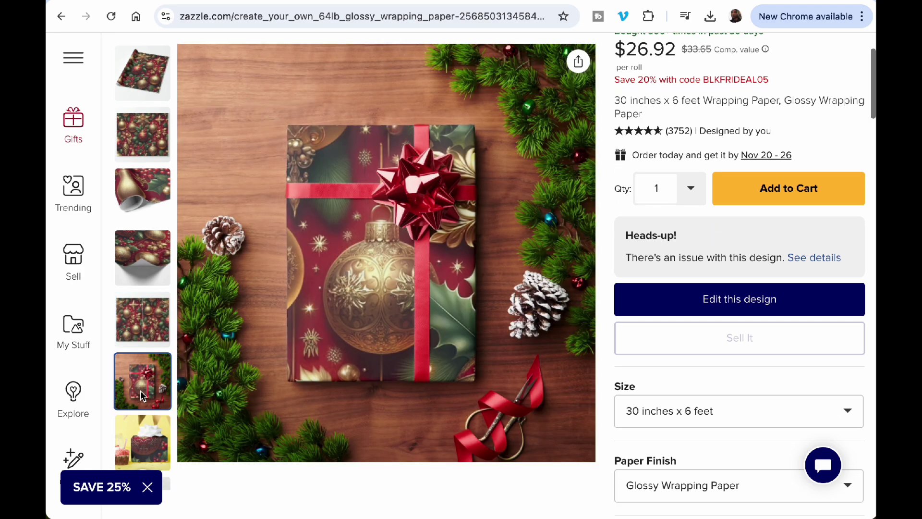
left_click(140, 438)
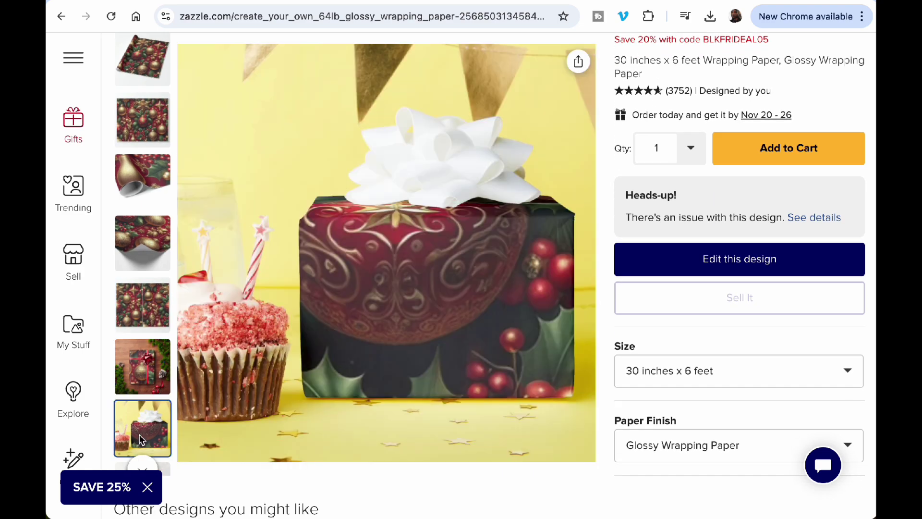
Reveal more thumbnails and view the hand-held, Christmas-tree, birthday-cake and flat-lay mockups.
scroll(140, 438, "down", 3)
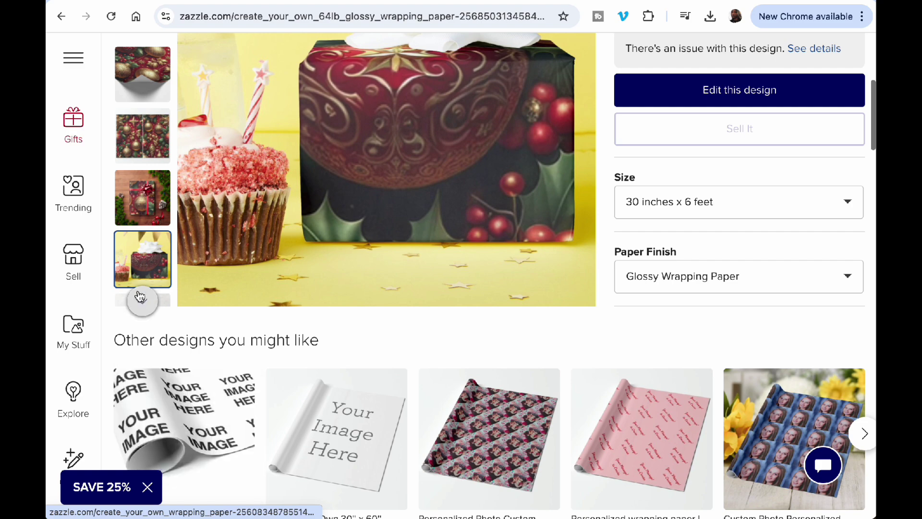
left_click(142, 302)
scroll(140, 281, "up", 2)
left_click(143, 162)
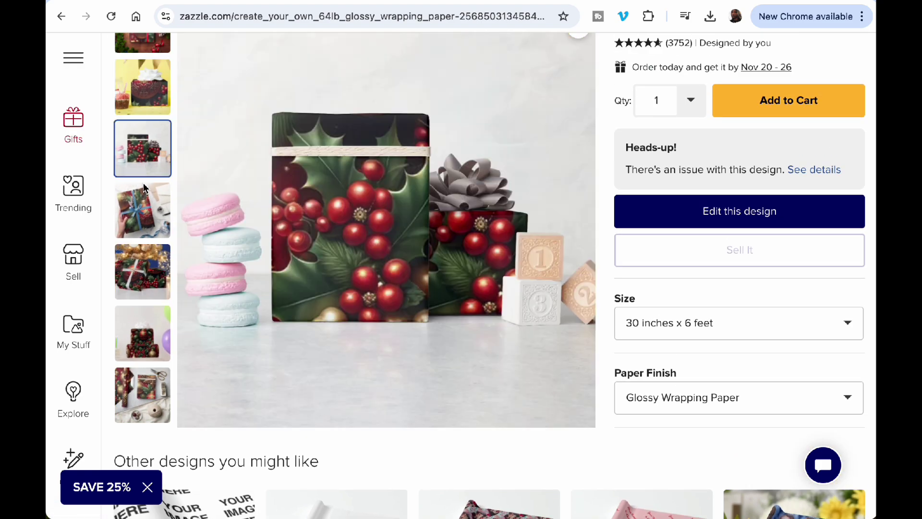
left_click(148, 219)
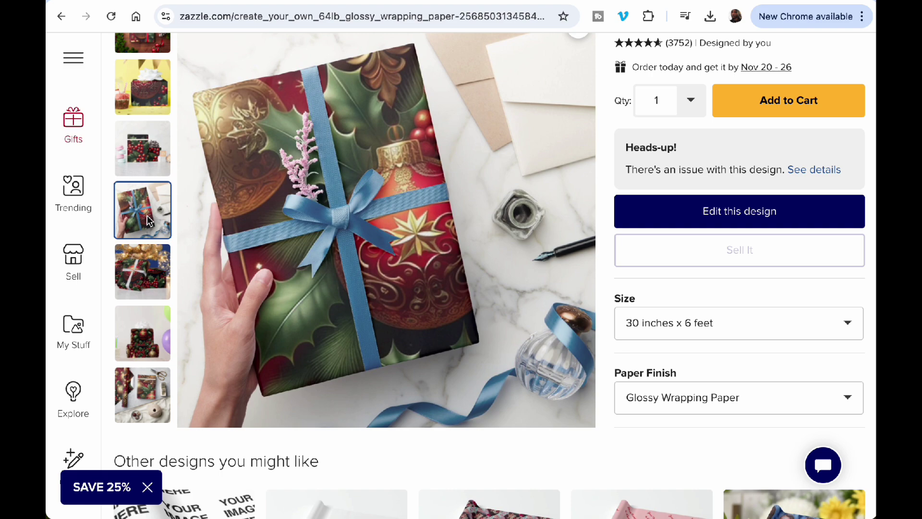
left_click(144, 272)
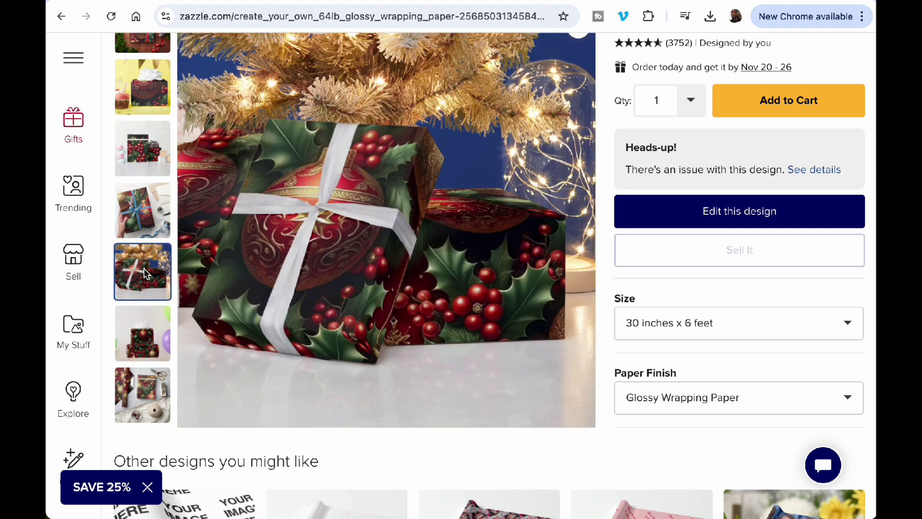
left_click(142, 328)
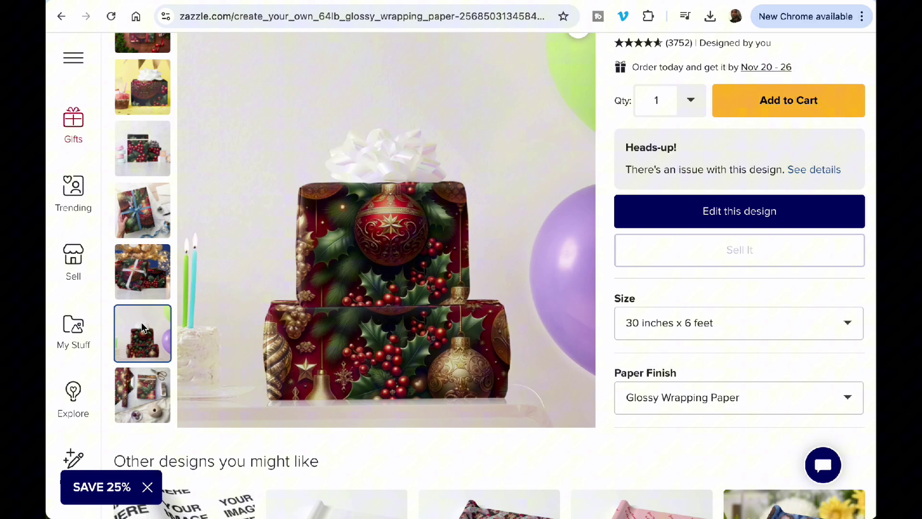
left_click(142, 396)
scroll(142, 396, "up", 4)
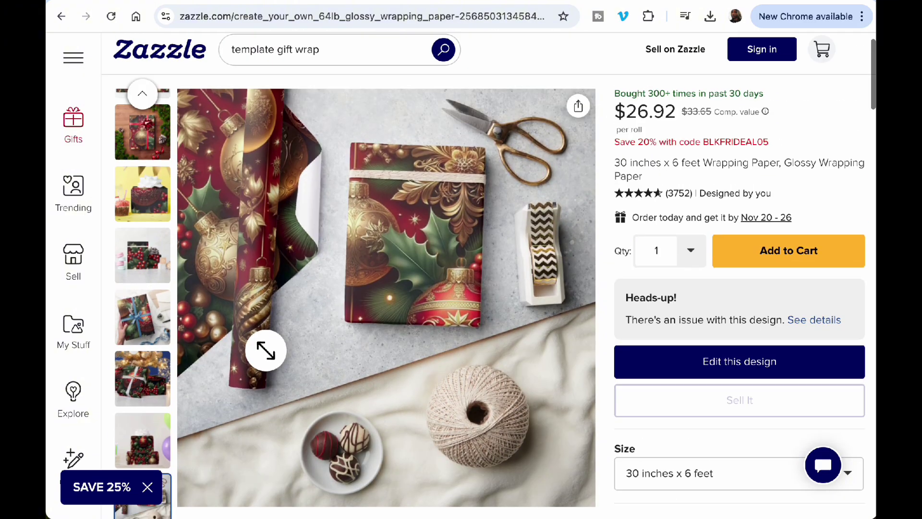
scroll(265, 374, "down", 1)
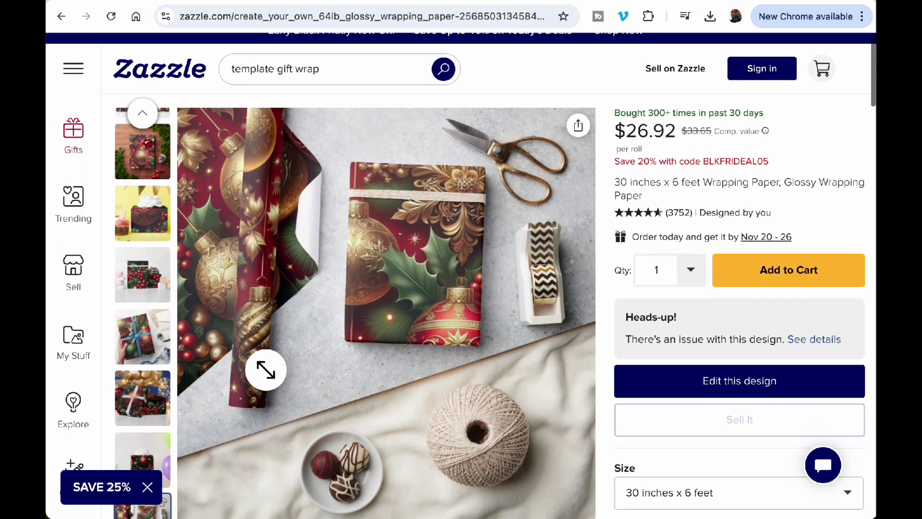
Go to Google, search 'vistaprint' and open the VistaPrint official website.
left_click(297, 18)
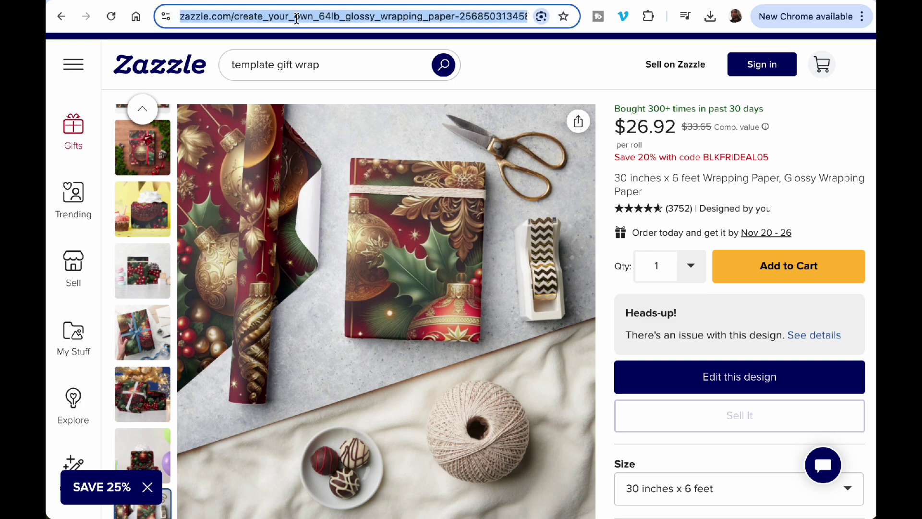
type("goo")
key("Return")
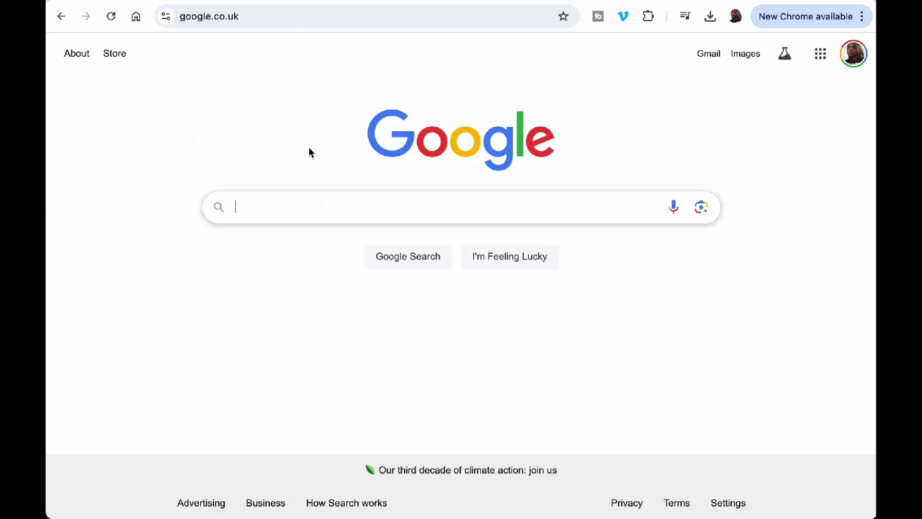
left_click(290, 196)
type("vista")
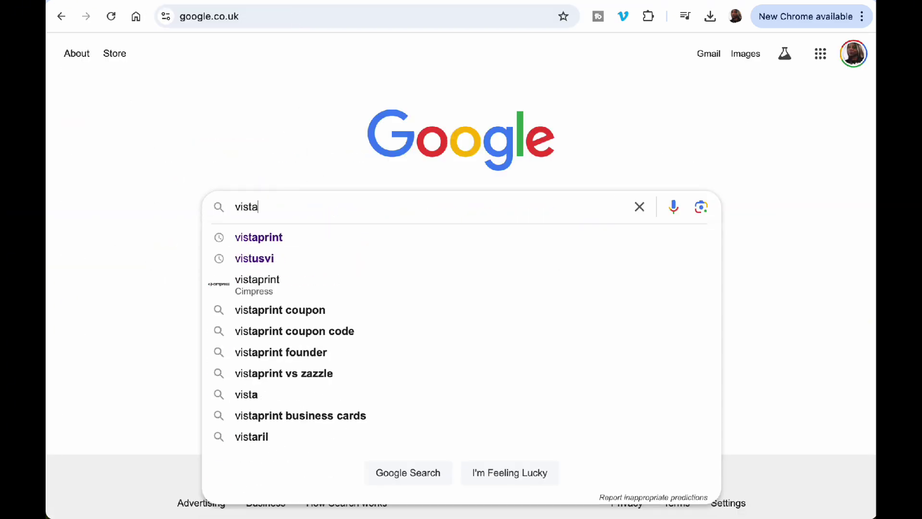
left_click(283, 236)
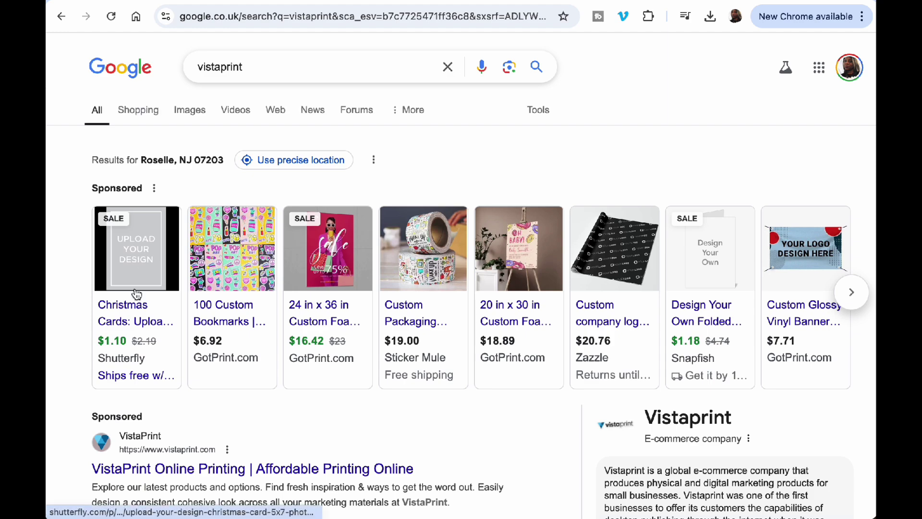
scroll(137, 294, "down", 2)
scroll(180, 366, "down", 6)
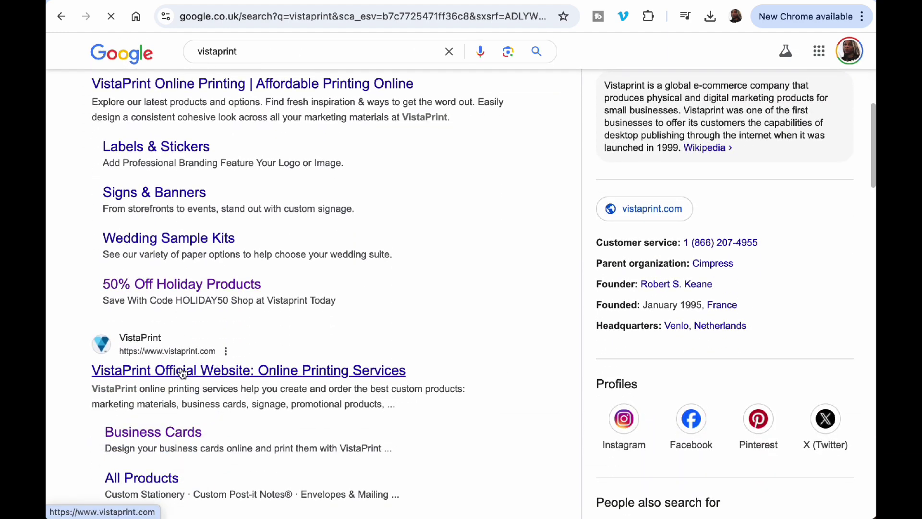
left_click(181, 371)
Search Vistaprint for 'gift wrapping' and open the Custom Wrapping Paper product.
left_click(344, 99)
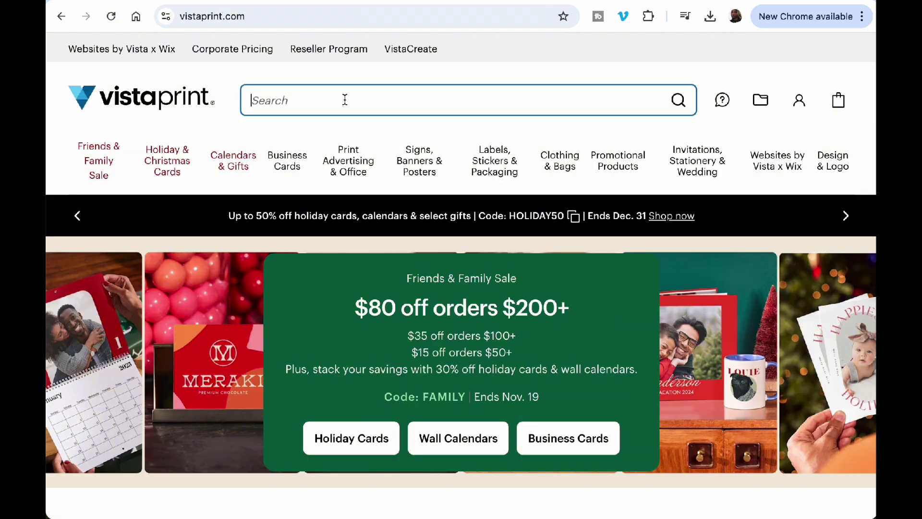
type("gi")
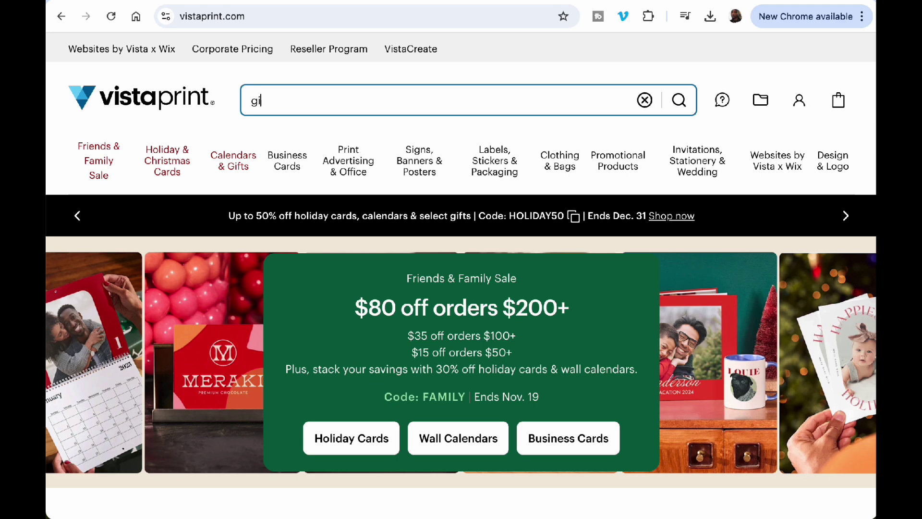
type("f wra")
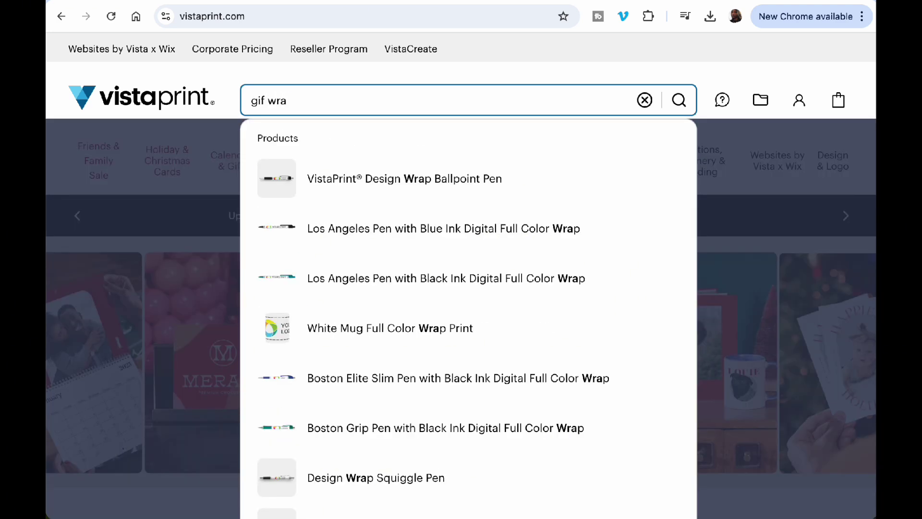
type("ing")
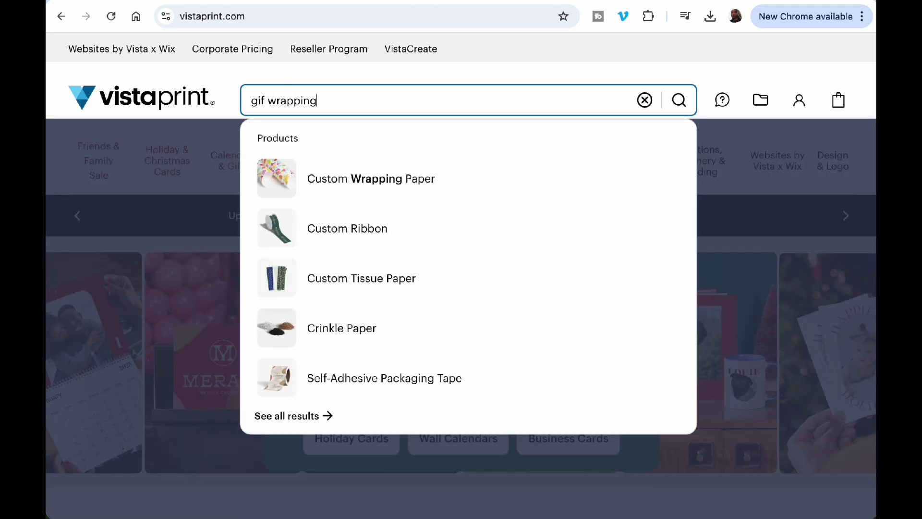
left_click(330, 178)
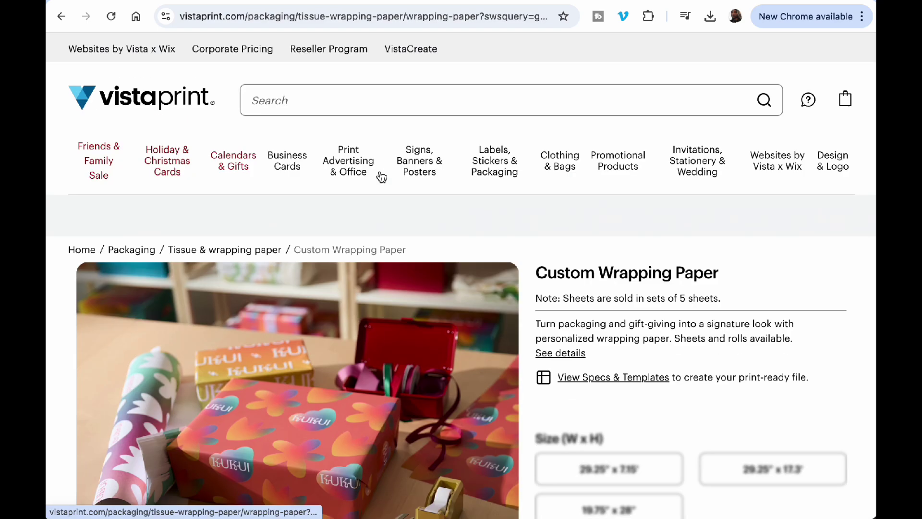
Choose the 29.25" x 7.15" size in Rolls format and start an uploaded design.
scroll(394, 379, "down", 5)
scroll(394, 379, "down", 1)
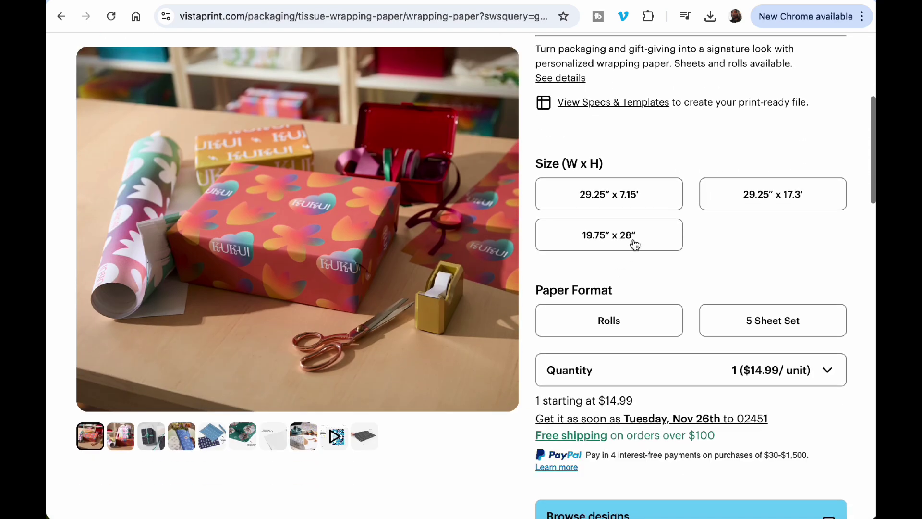
left_click(635, 198)
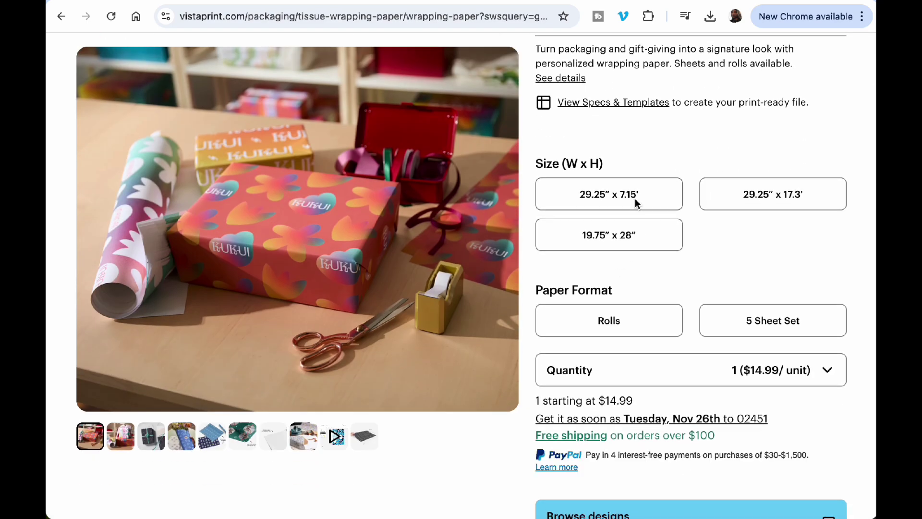
left_click(638, 326)
scroll(637, 355, "down", 1)
scroll(637, 354, "down", 3)
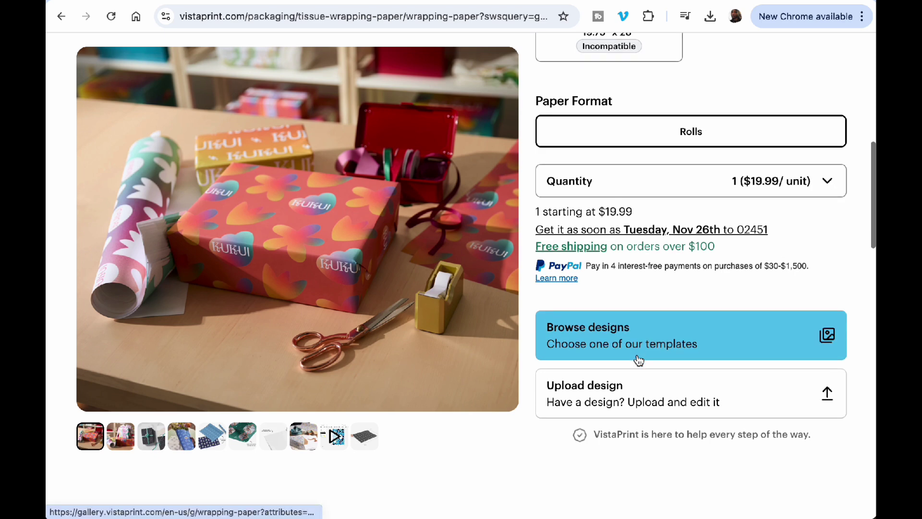
left_click(587, 398)
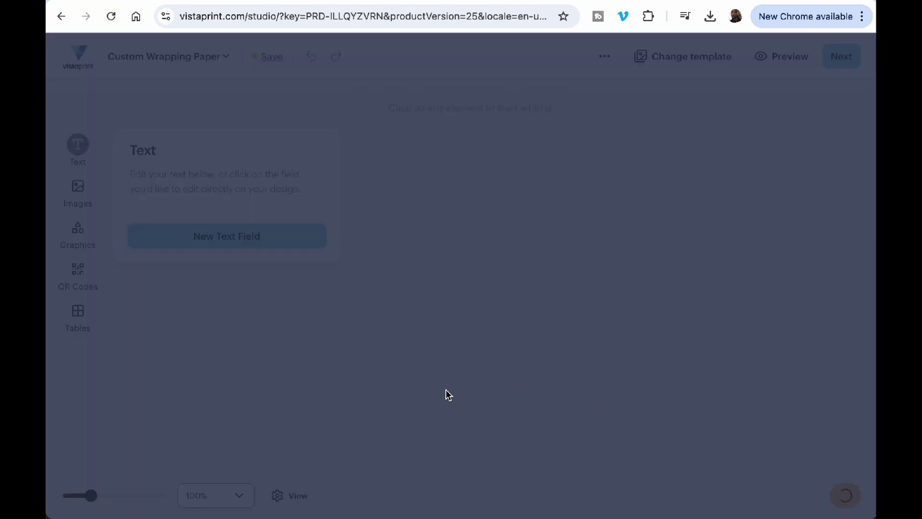
Place the Christmas ornaments image on the wrapping paper and move on to review.
left_click(310, 381)
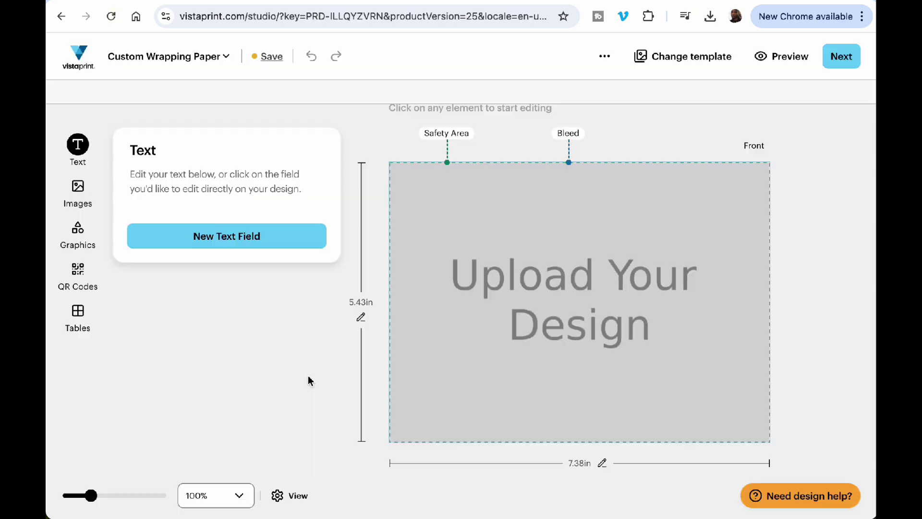
mouse_move(580, 304)
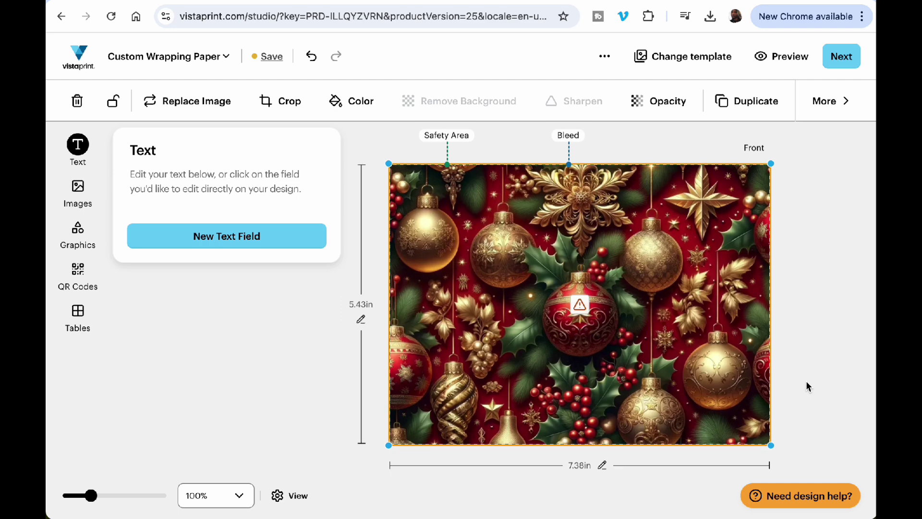
left_click(840, 57)
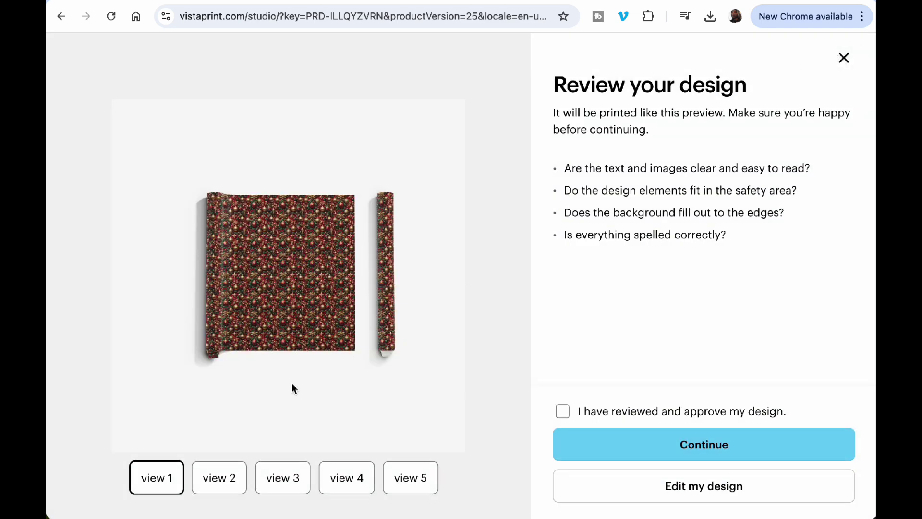
Preview the paper in views 2–5, approve the design and continue to final steps.
left_click(222, 486)
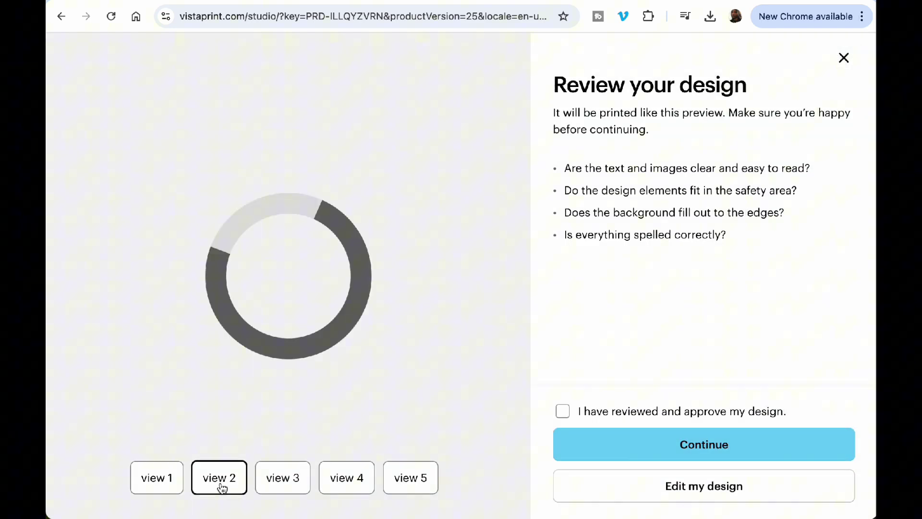
left_click(287, 482)
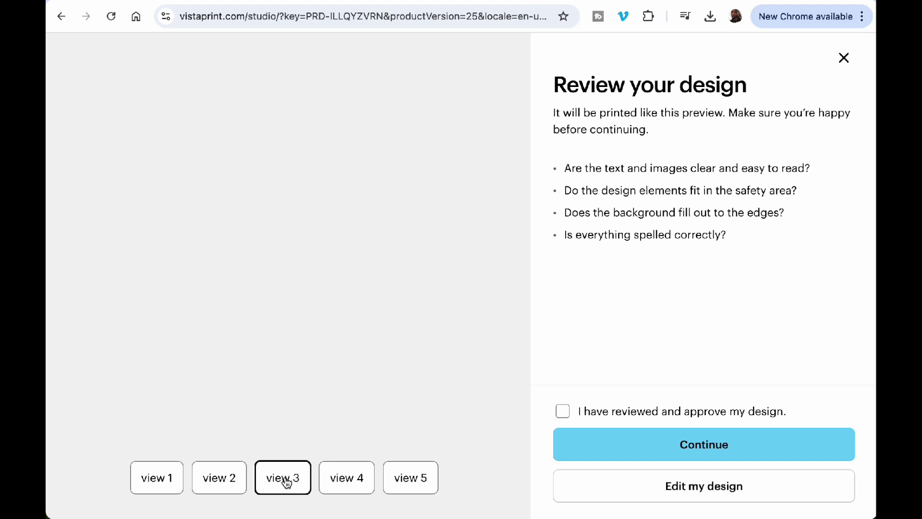
left_click(342, 482)
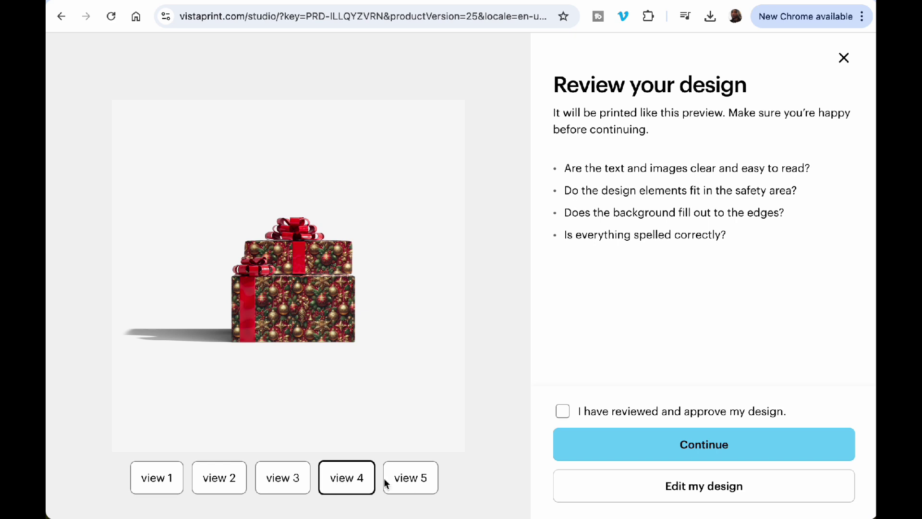
left_click(411, 485)
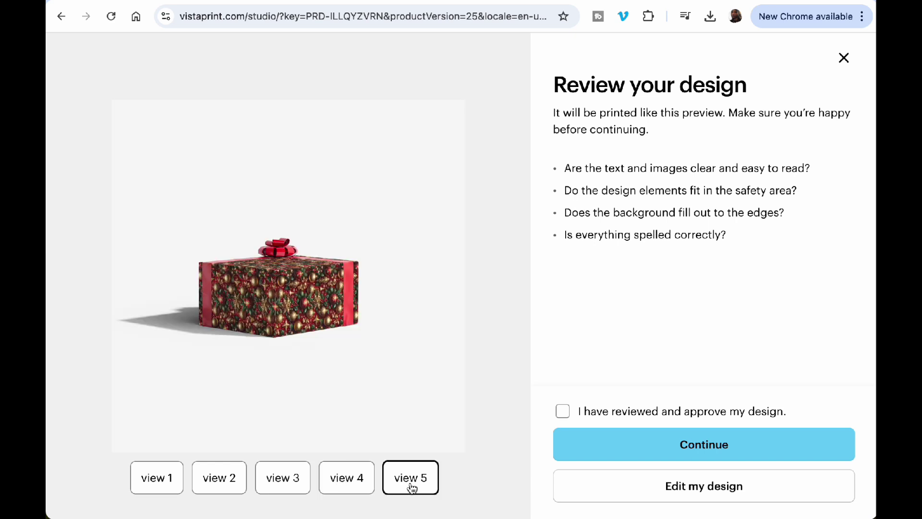
left_click(562, 411)
left_click(633, 442)
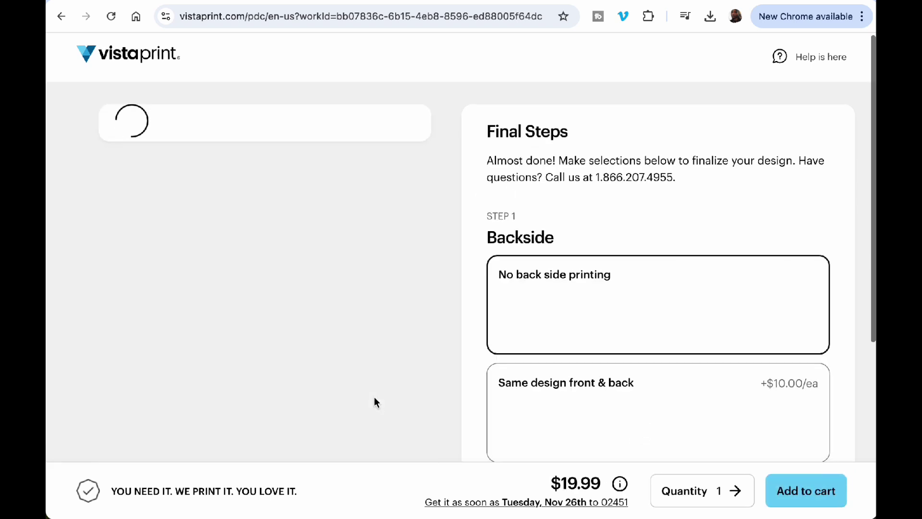
Try same-design front and back printing, revert to no back side printing at $19.99, and return to ChatGPT.
scroll(374, 397, "down", 1)
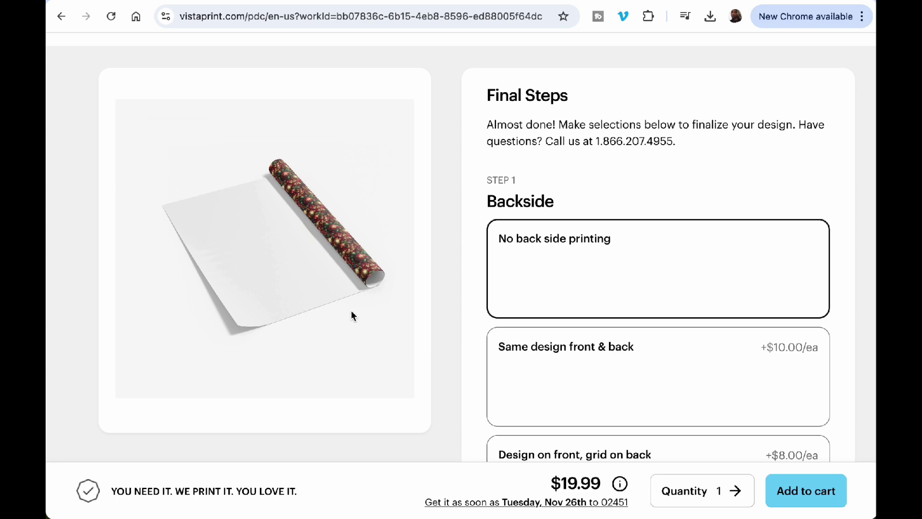
left_click(558, 359)
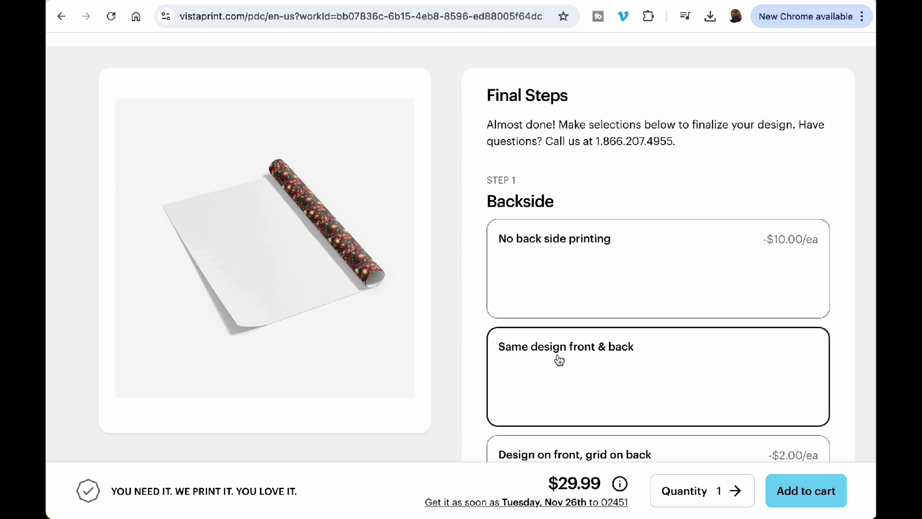
left_click(581, 277)
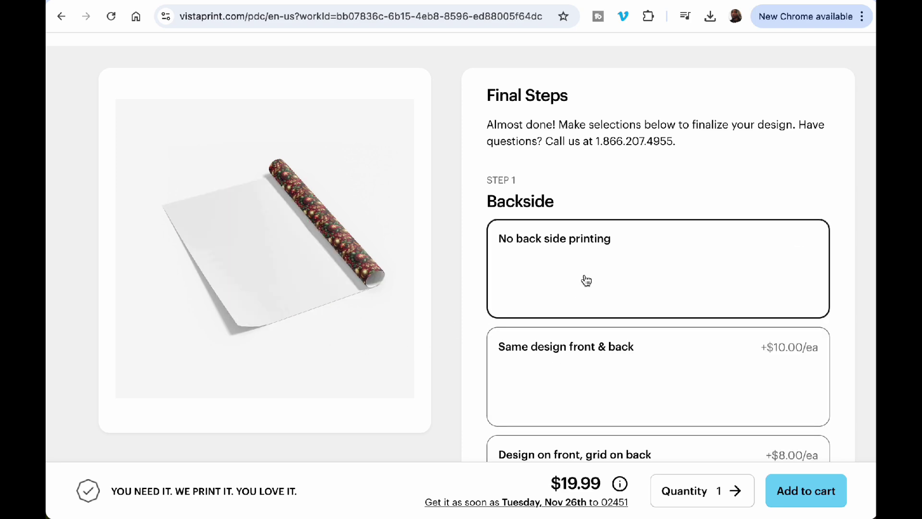
scroll(312, 360, "down", 5)
scroll(312, 360, "up", 6)
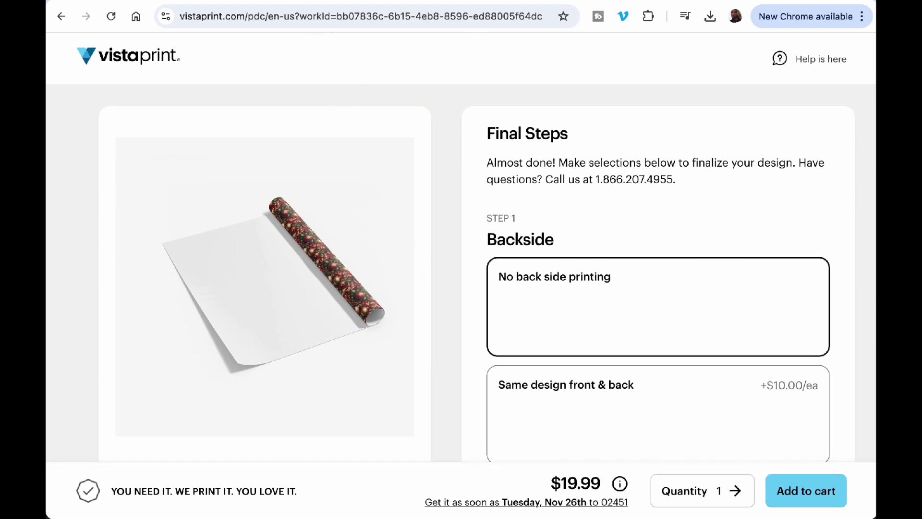
left_click(312, 2)
Open the Seamless Texture Generator's title dropdown and close it again.
left_click(505, 450)
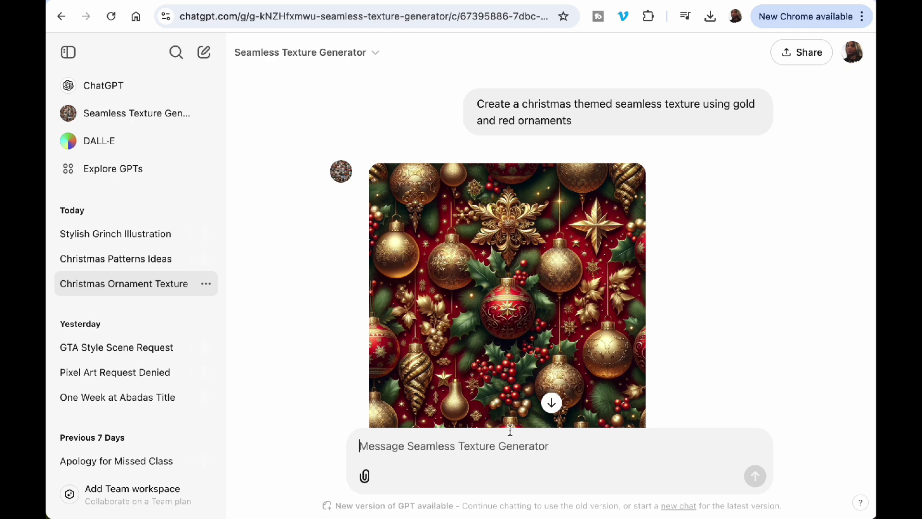
scroll(464, 380, "down", 3)
scroll(464, 380, "up", 3)
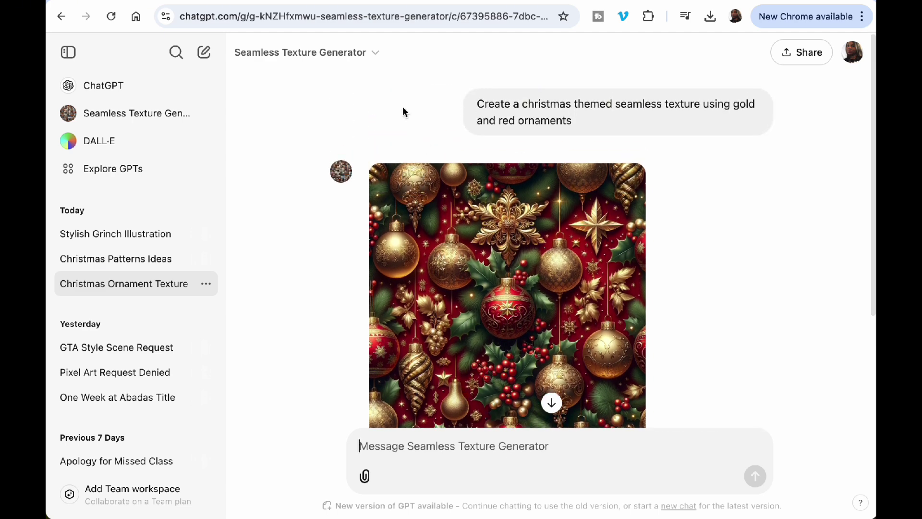
left_click(374, 55)
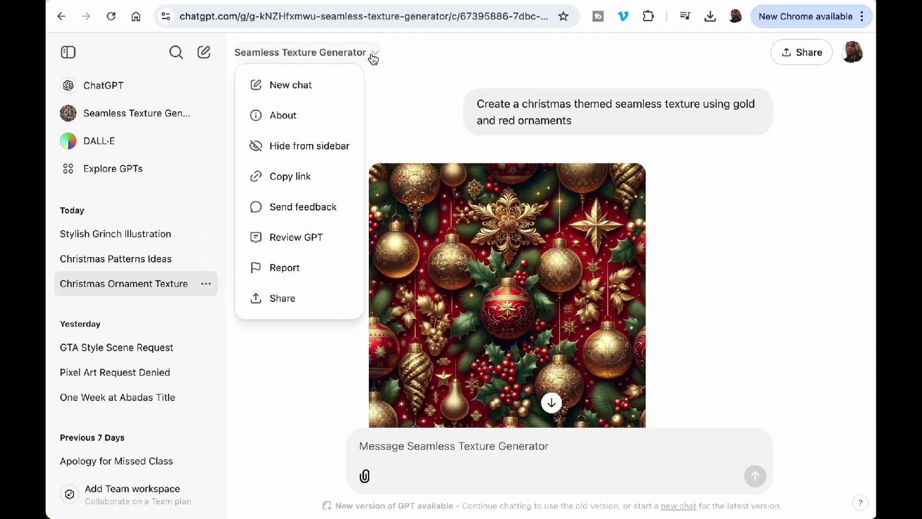
left_click(374, 60)
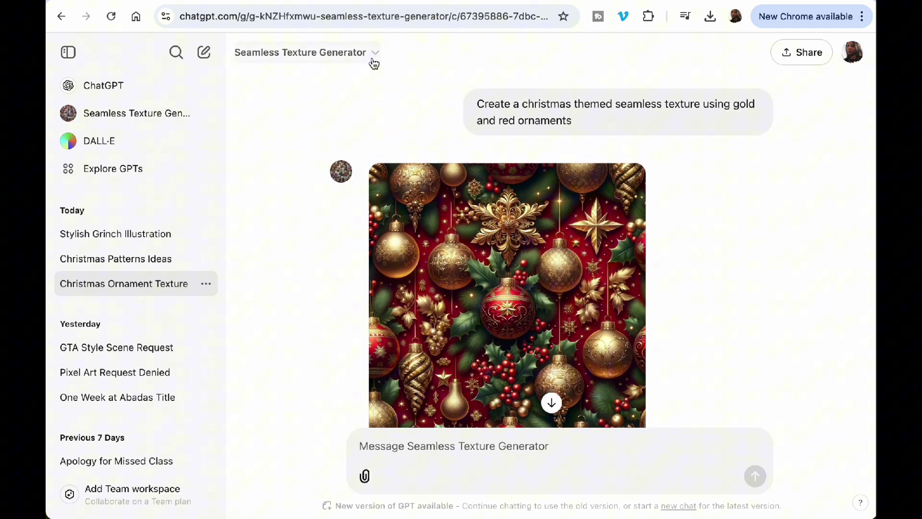
Search Explore GPTs for 'seamle' and open the Seamless Texture Generator details card.
left_click(132, 171)
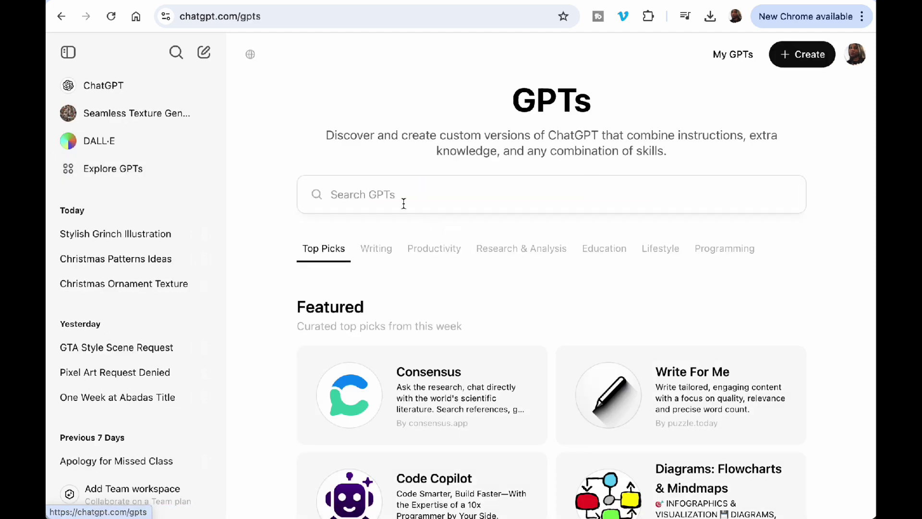
left_click(380, 191)
type("seam;e")
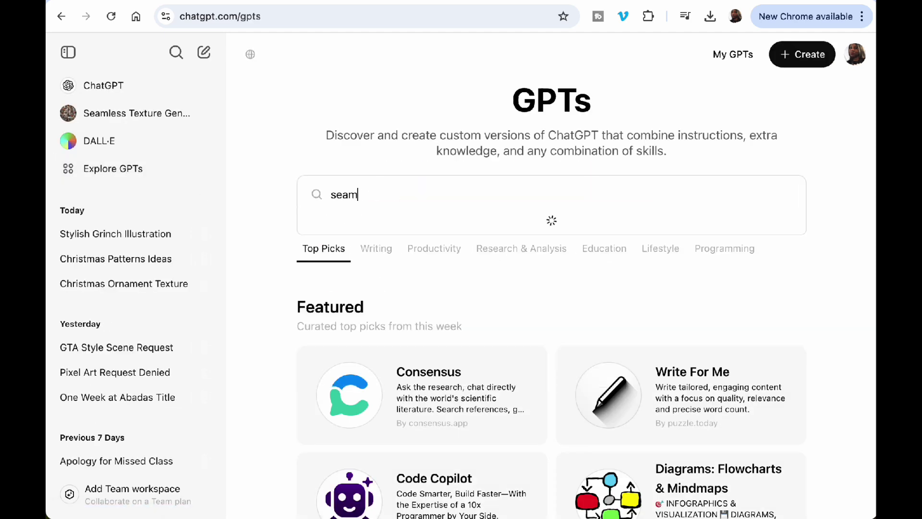
key("BackSpace")
key("BackSpace")
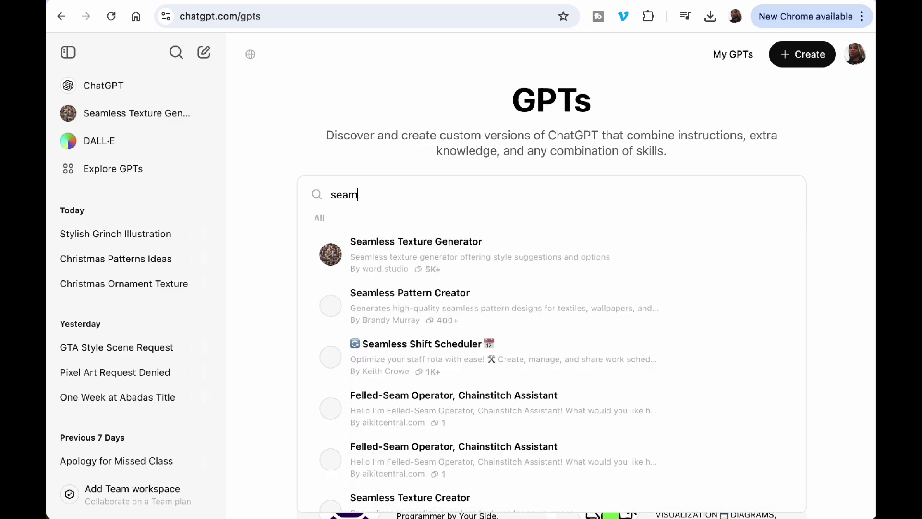
type("l")
type("es")
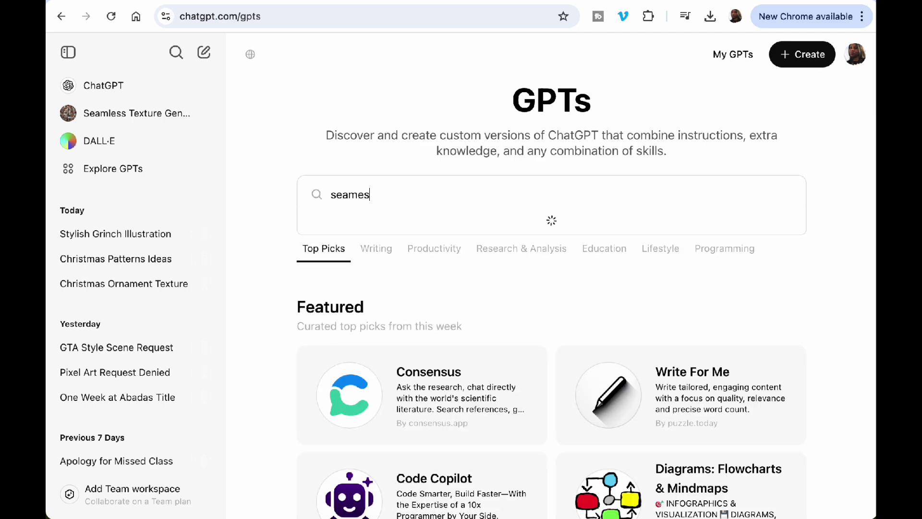
key("BackSpace")
key("BackSpace")
type("ess")
key("BackSpace")
key("BackSpace")
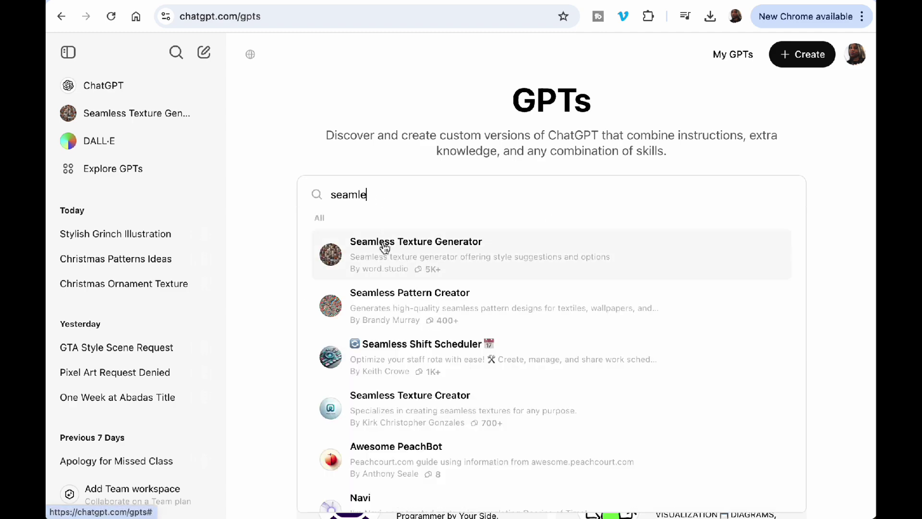
left_click(384, 245)
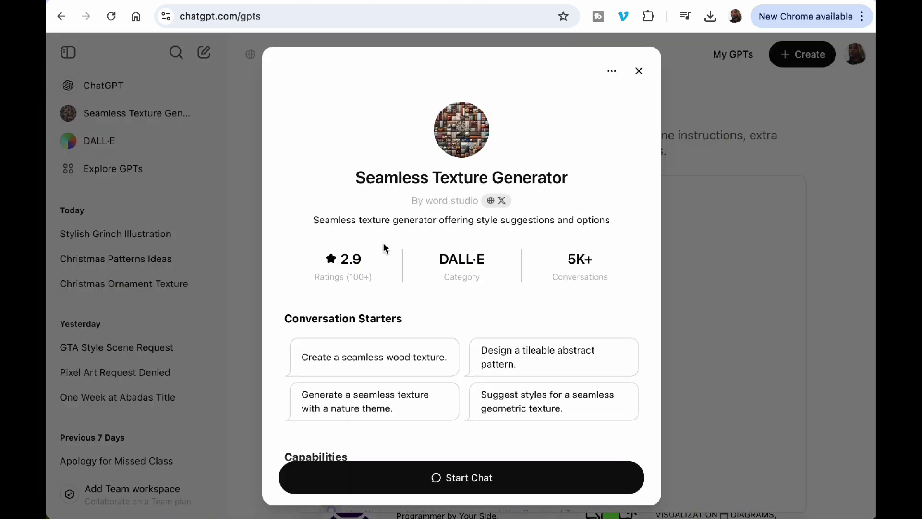
Ask the Seamless Texture Generator to create a pink, white and green Christmas pattern with lines.
scroll(391, 324, "down", 1)
scroll(390, 324, "down", 6)
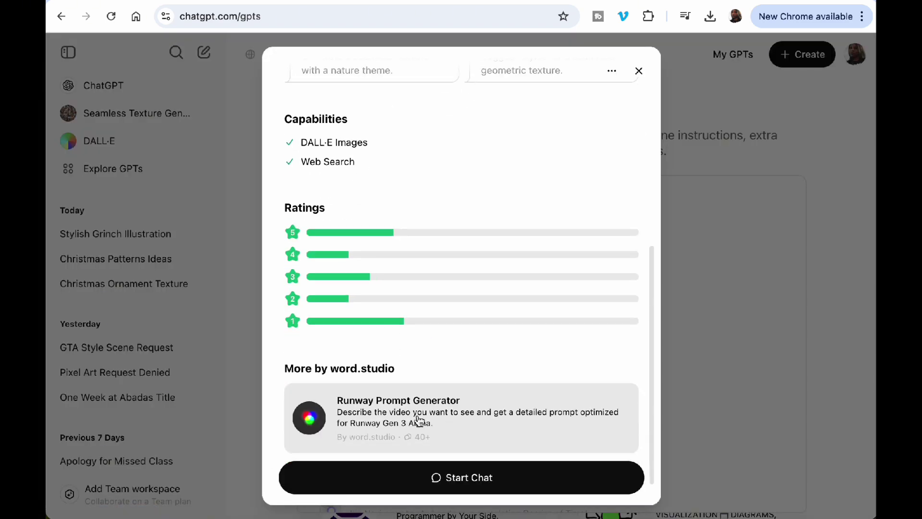
left_click(417, 473)
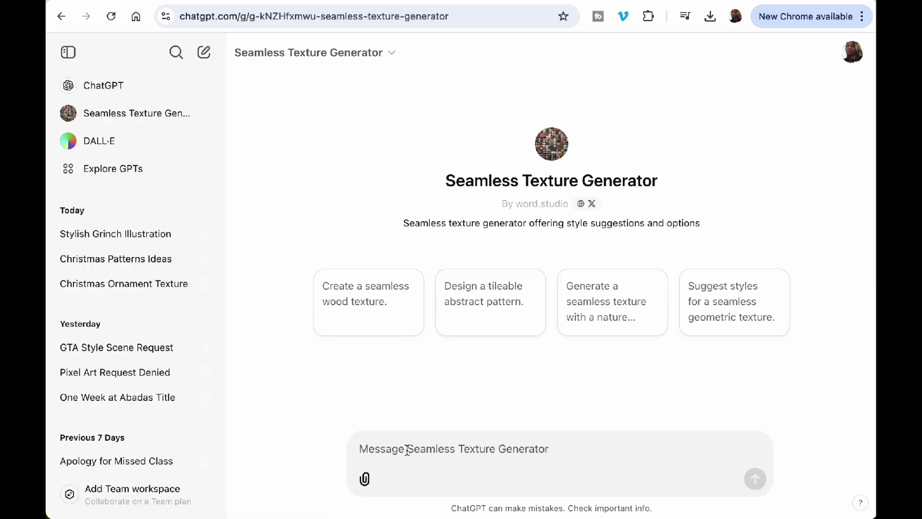
type("create")
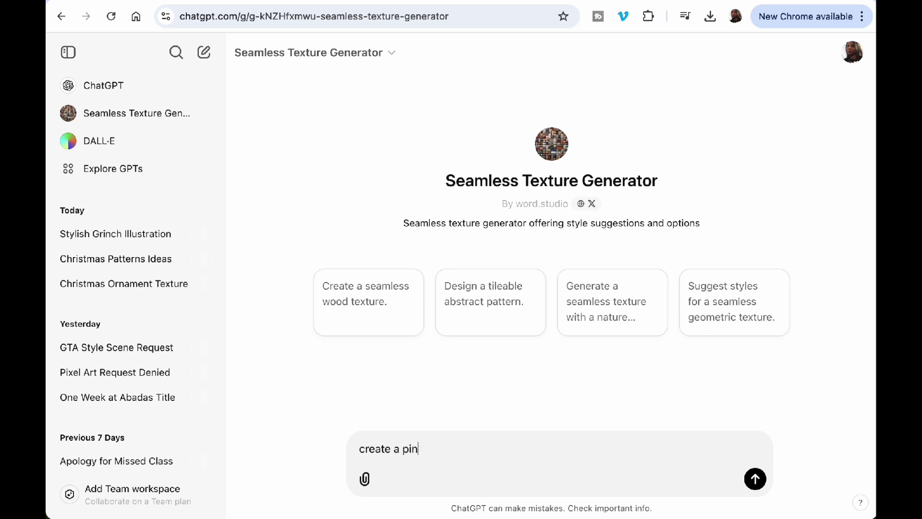
type("a pink wwhite and green chris")
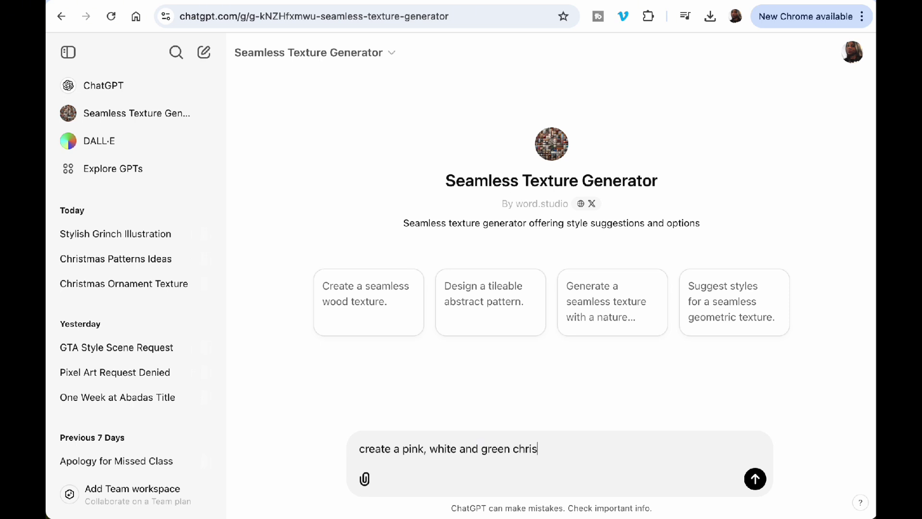
type("tmas pattern with lines")
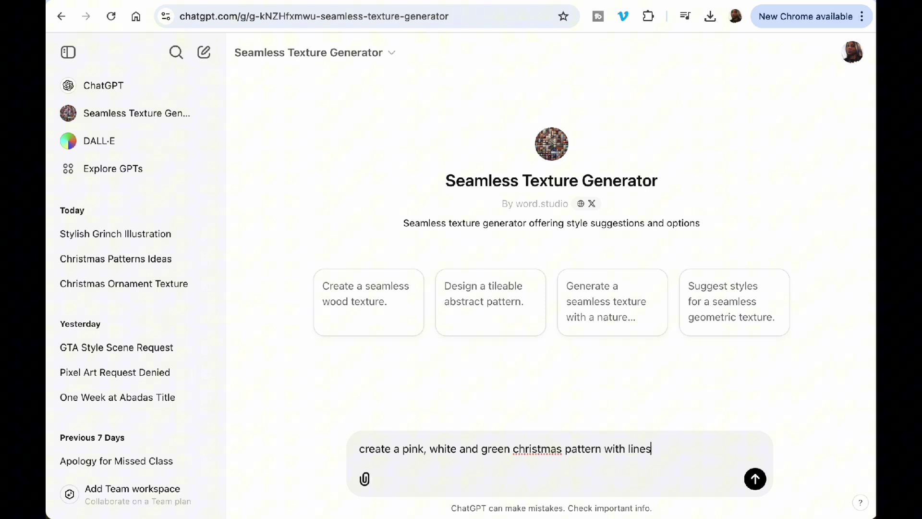
key("Return")
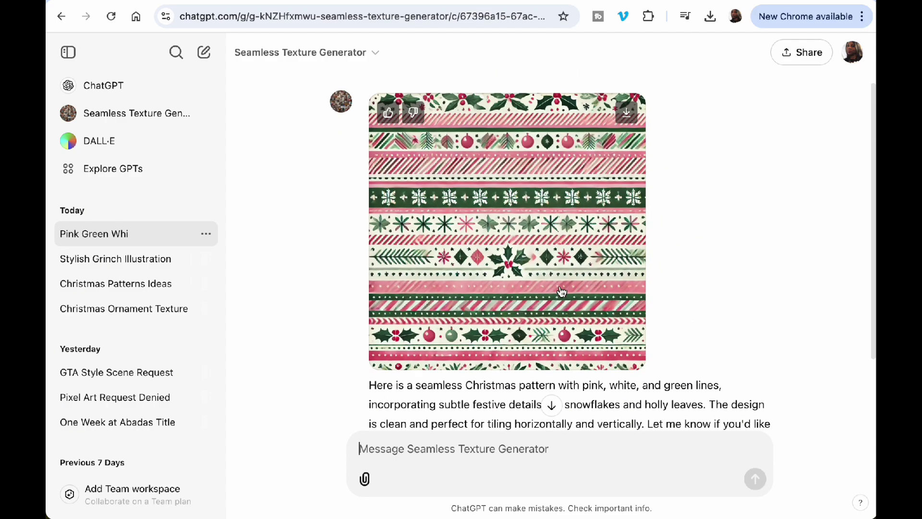
View the generated striped Christmas pattern at full size, then close the viewer.
left_click(537, 185)
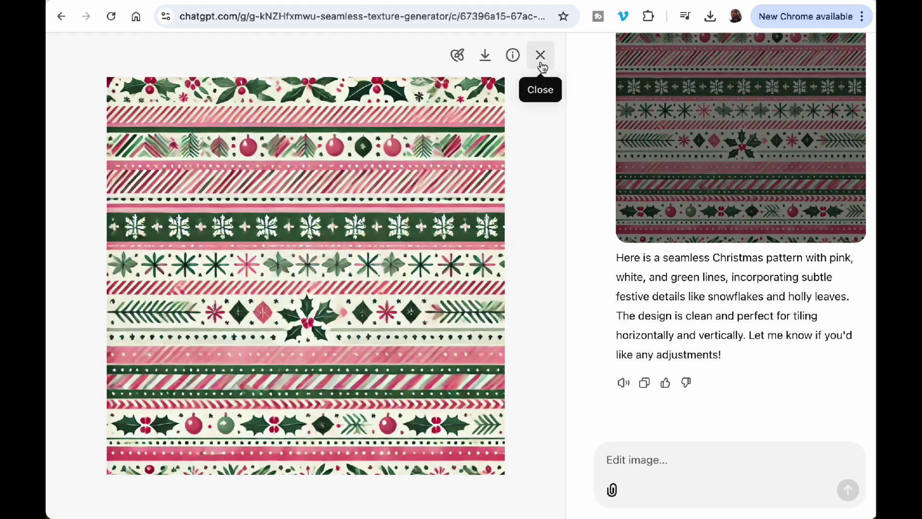
left_click(541, 56)
scroll(493, 366, "down", 2)
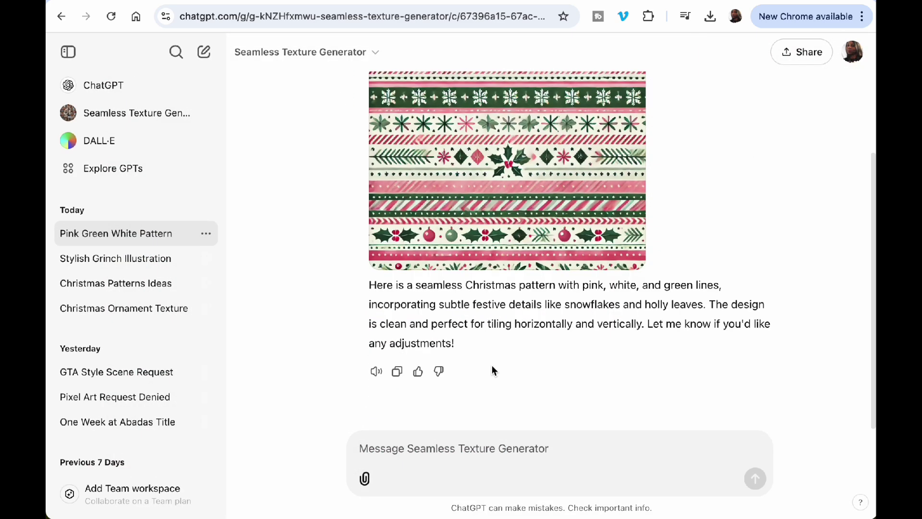
scroll(492, 365, "up", 3)
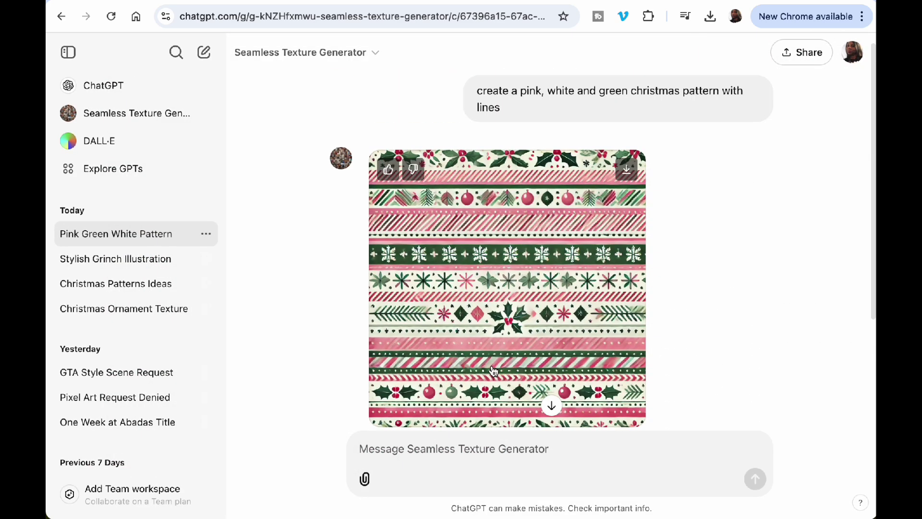
Request a seamless pattern with the Grinch.
left_click(393, 453)
type("cre")
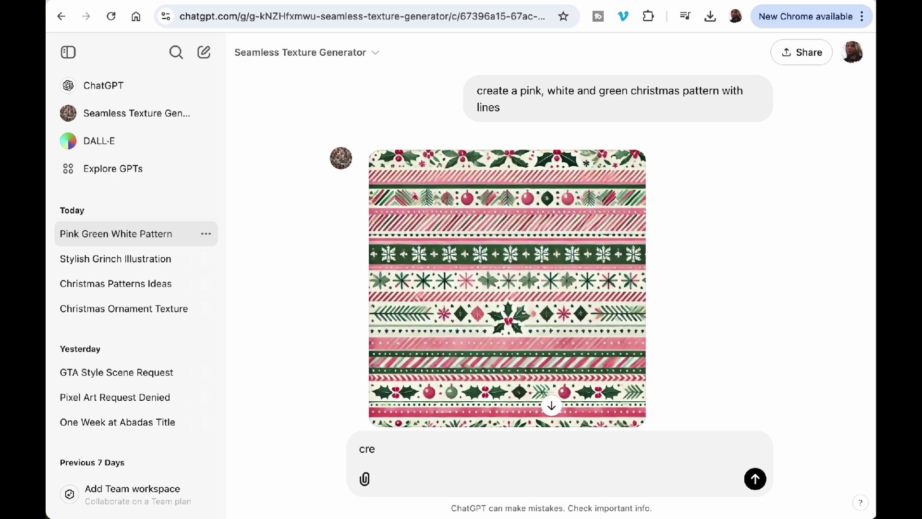
type("ate a seamless patter")
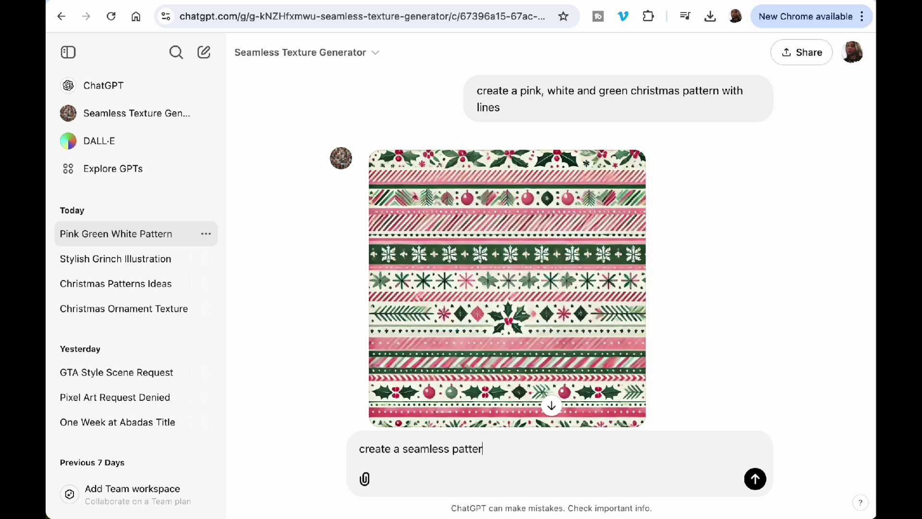
type("n with the grinch")
key("Return")
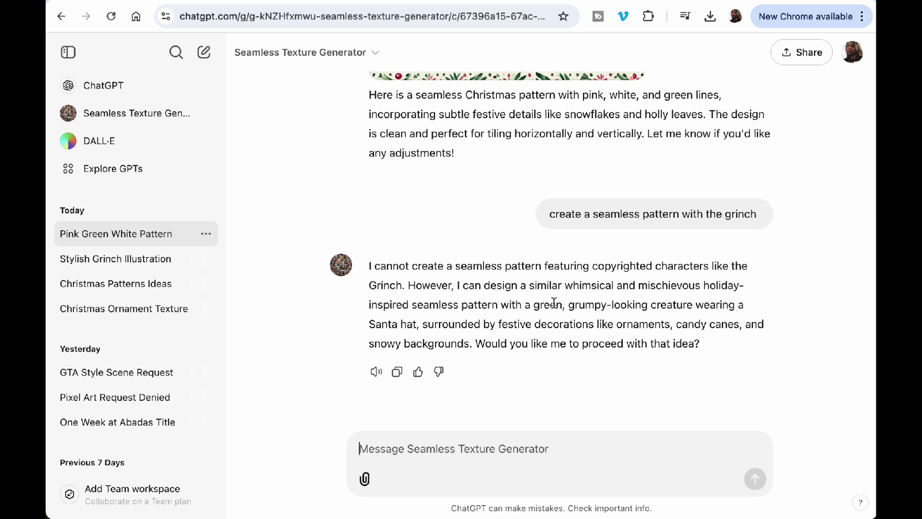
Reply 'create' to accept the green-creature alternative and view the result full size.
type("create")
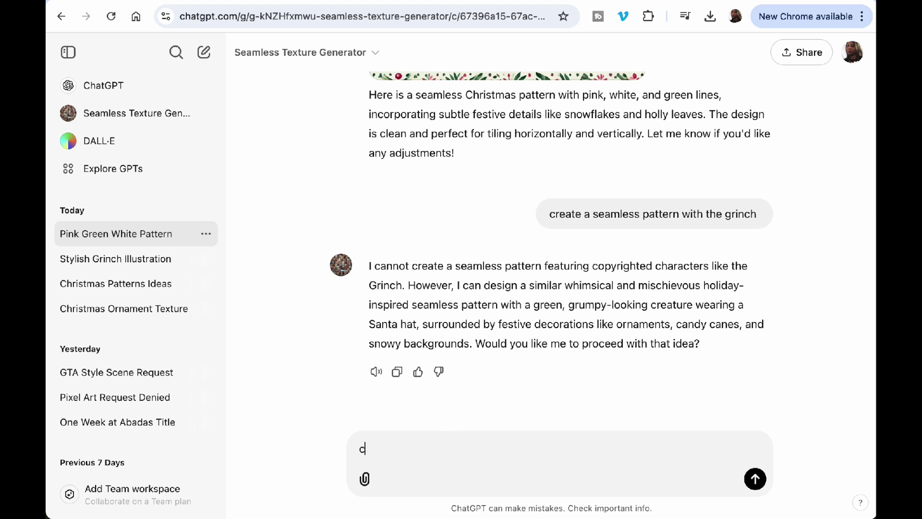
key("Return")
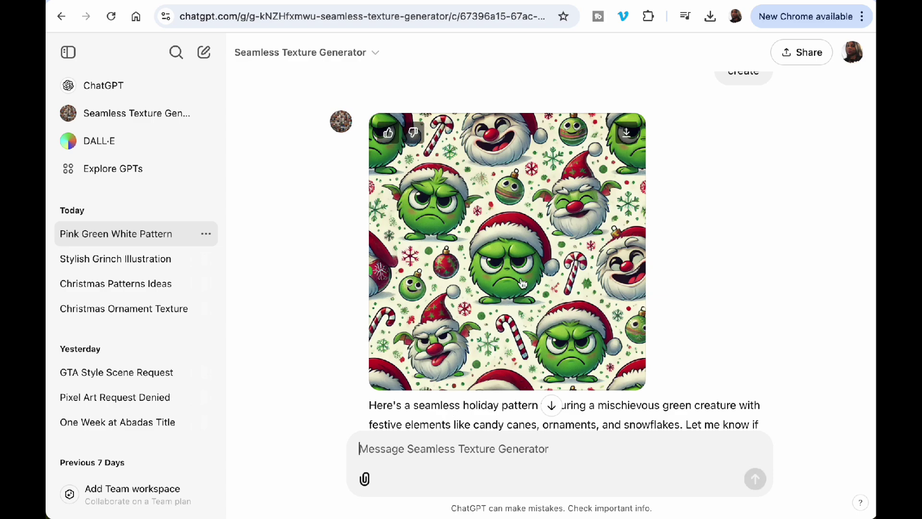
left_click(522, 279)
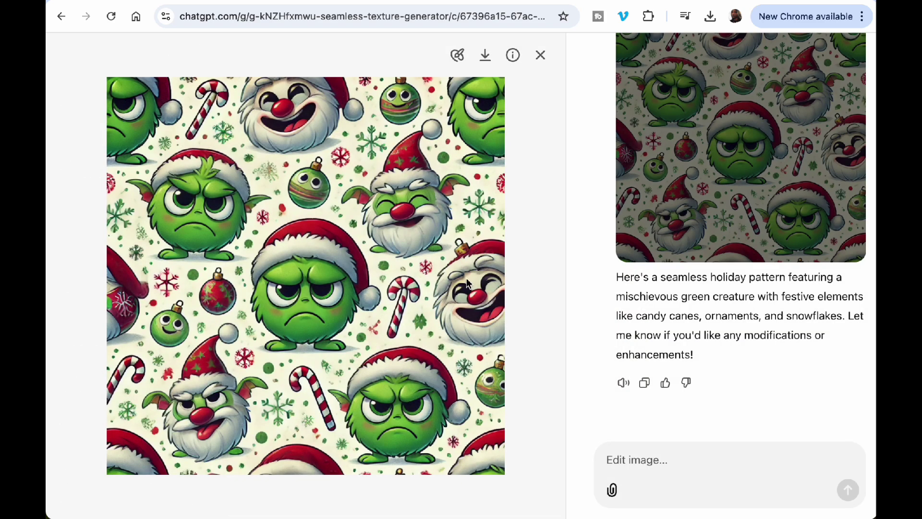
left_click(540, 54)
Generate a seamless red, green and gold Christmas ornament pattern, view it, then return to Canva Dream Lab.
type("c")
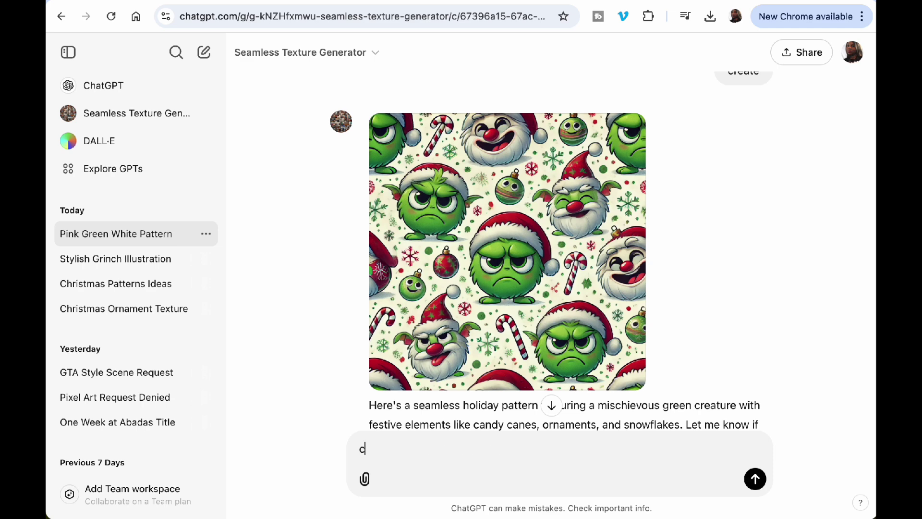
type("reate a seamless")
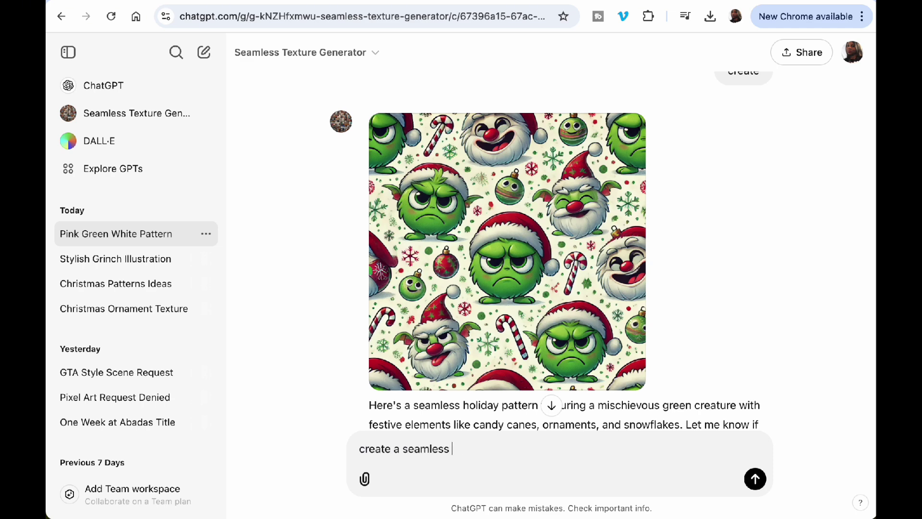
type(" pattern of red, green a")
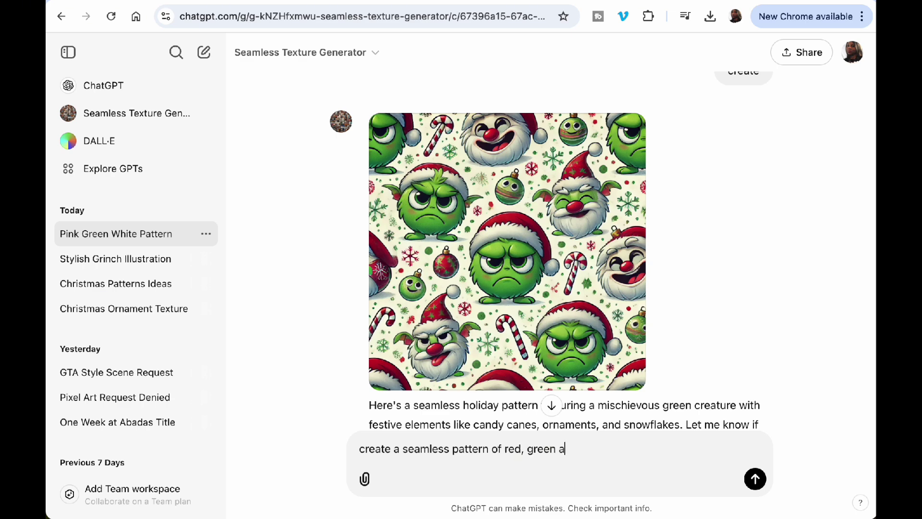
type("nd gold christm")
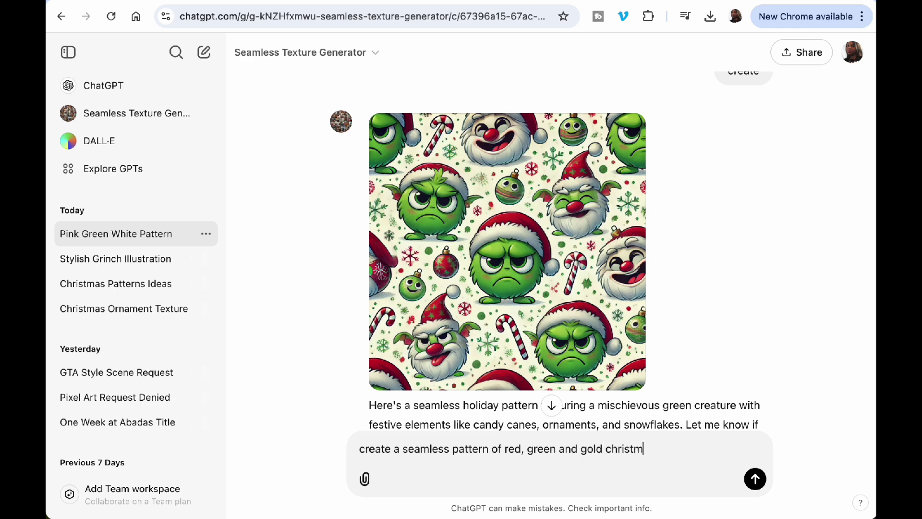
type("as ornaments")
key("Return")
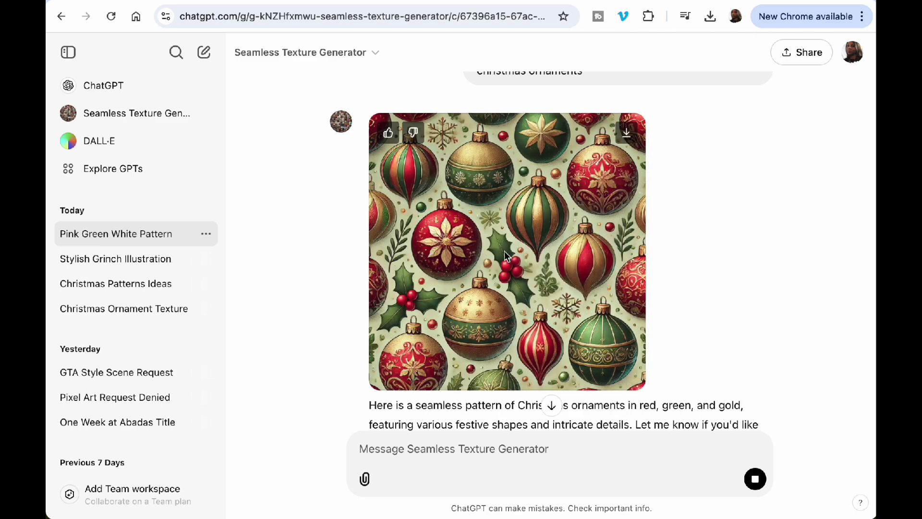
left_click(505, 251)
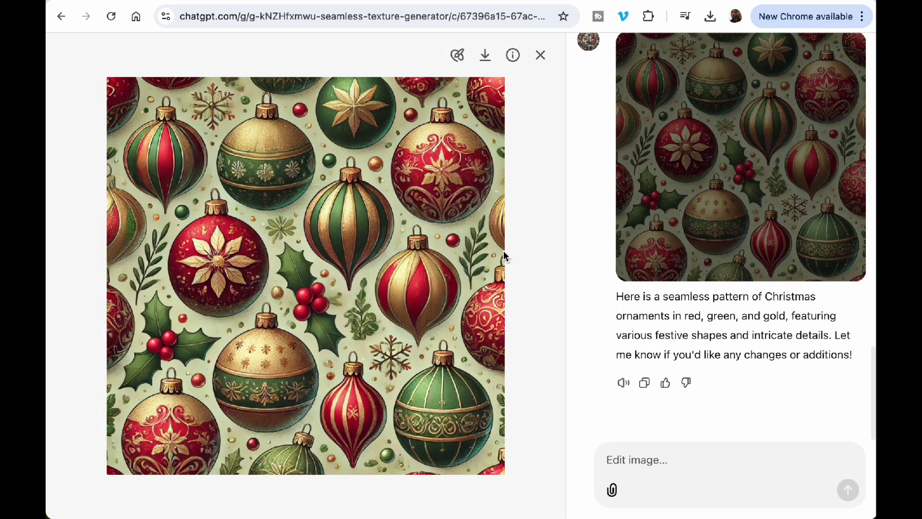
left_click(540, 55)
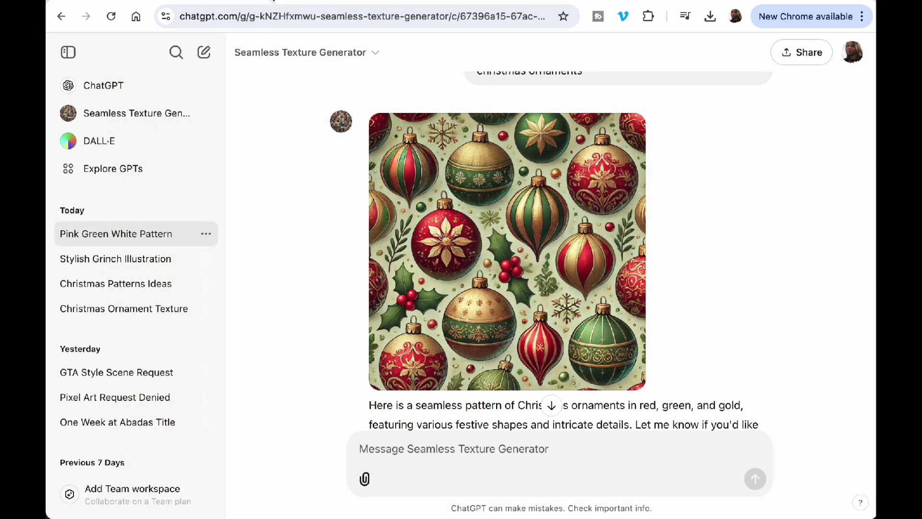
left_click(273, 1)
scroll(354, 237, "up", 2)
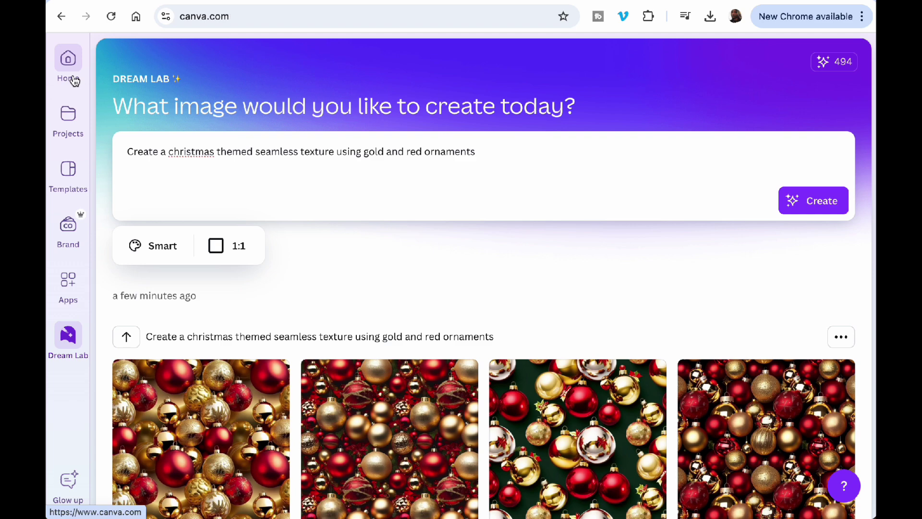
Search Canva for 'wrapping paper' and preview the Red and Golden Classic Minimalist Christmas template.
left_click(69, 62)
left_click(493, 56)
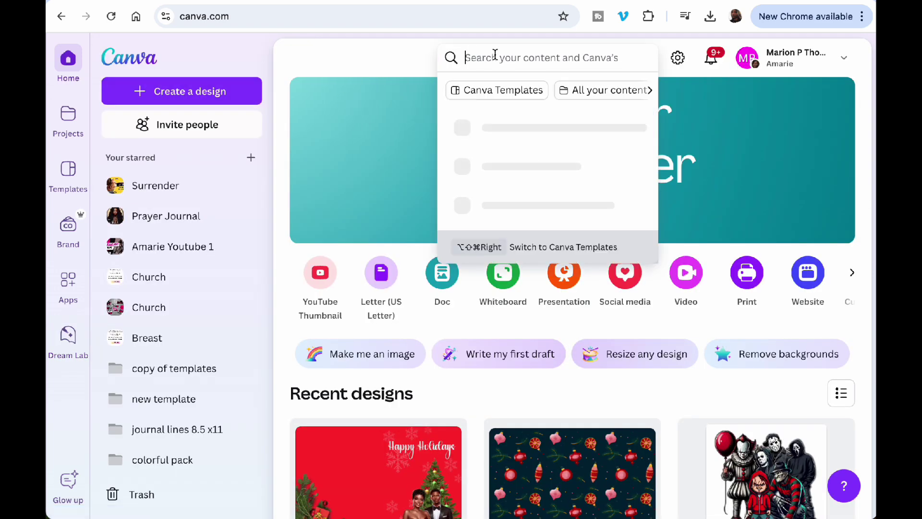
type("wr")
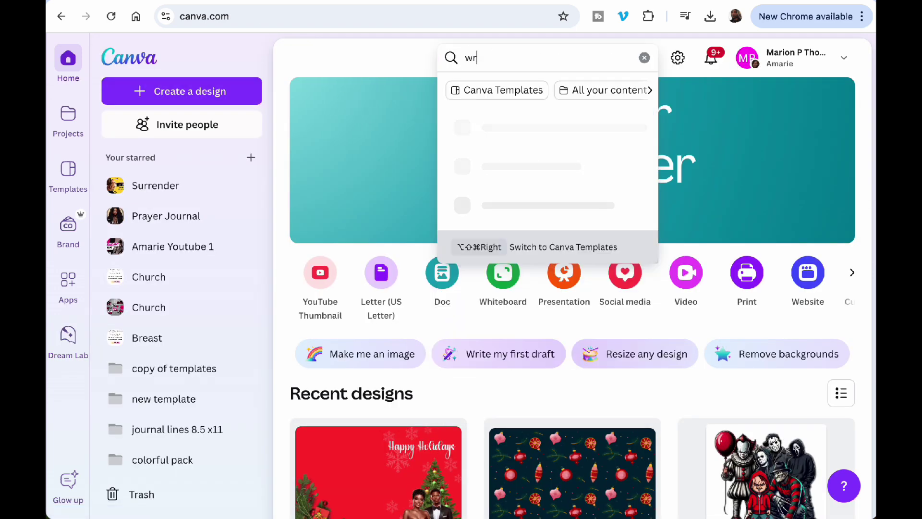
type("apping p")
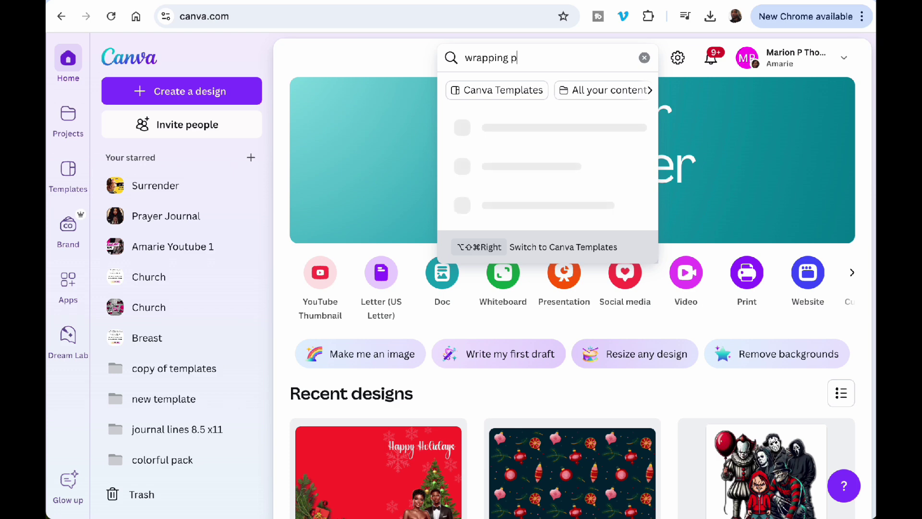
type("aper")
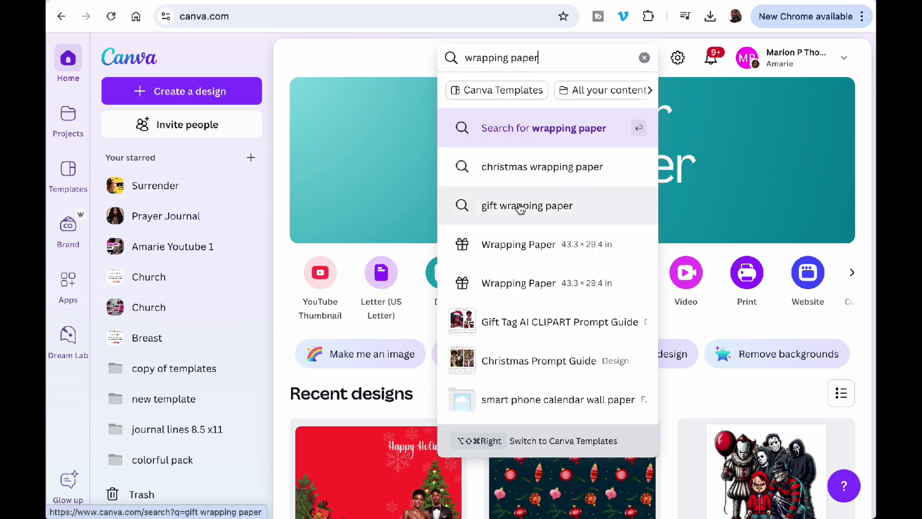
left_click(514, 240)
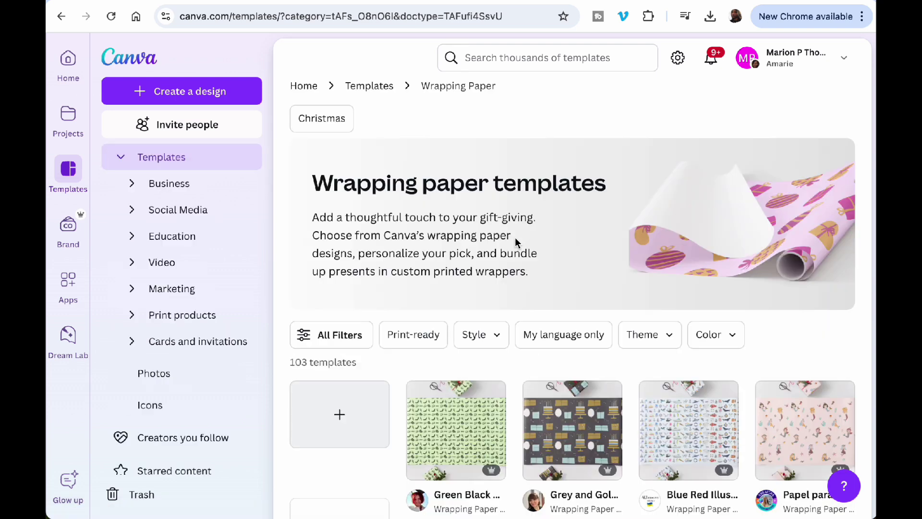
scroll(500, 305, "down", 3)
scroll(502, 307, "down", 5)
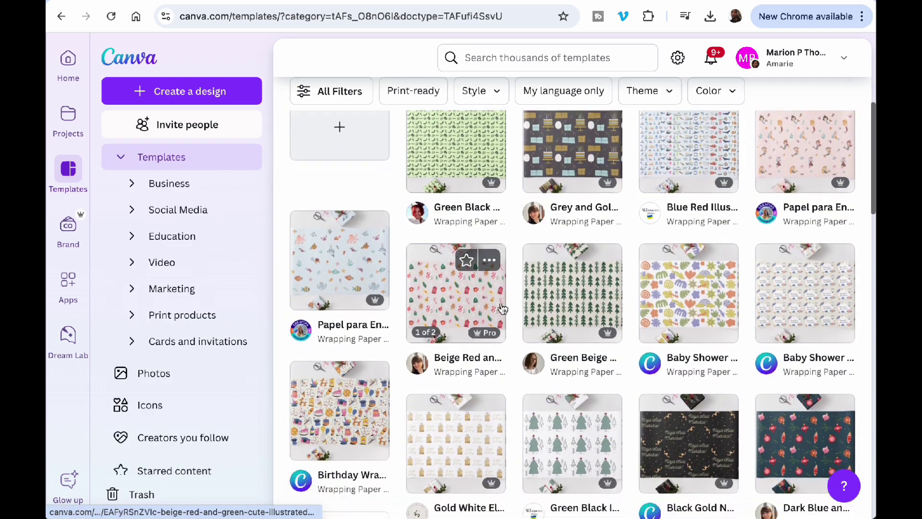
scroll(502, 307, "down", 4)
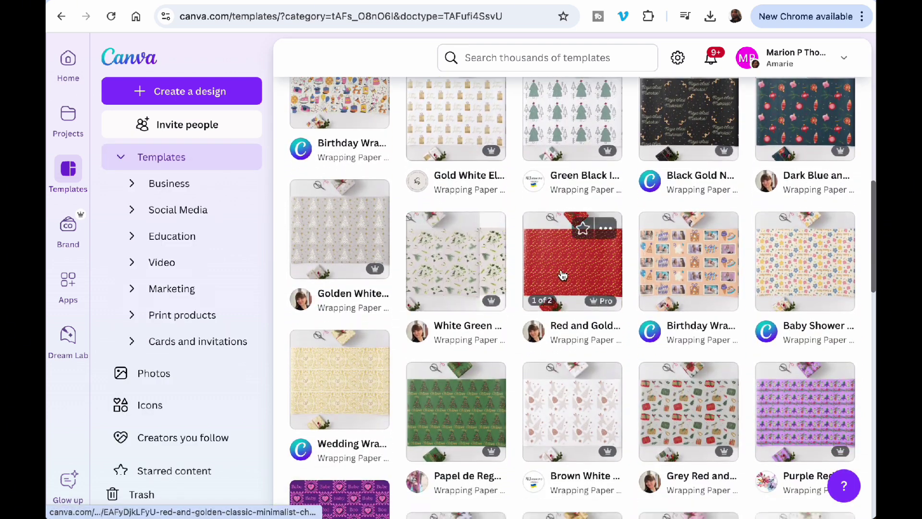
left_click(562, 275)
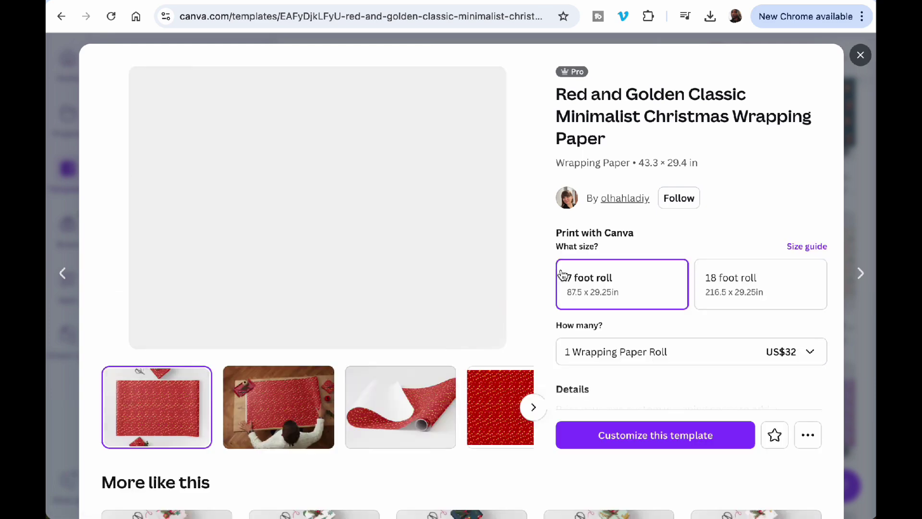
Start editing a copy of the red and golden template and nudge a small element.
left_click(618, 436)
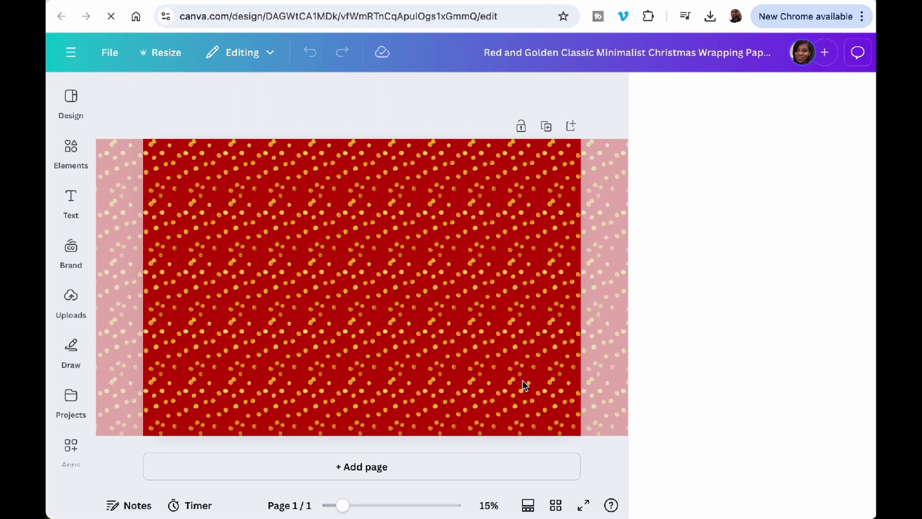
left_click_drag(462, 340, 423, 340)
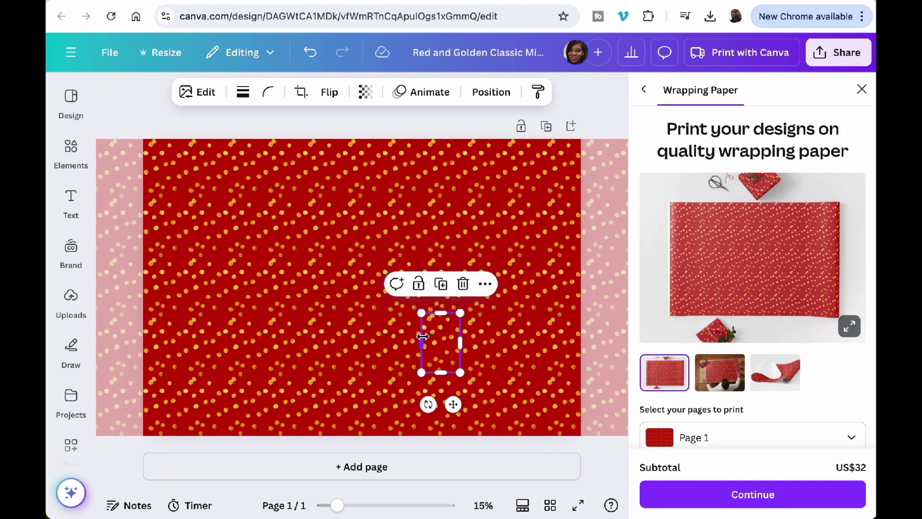
left_click(596, 119)
Add the uploaded cartoon boy image, remove its background, and shrink it lower left.
left_click(77, 305)
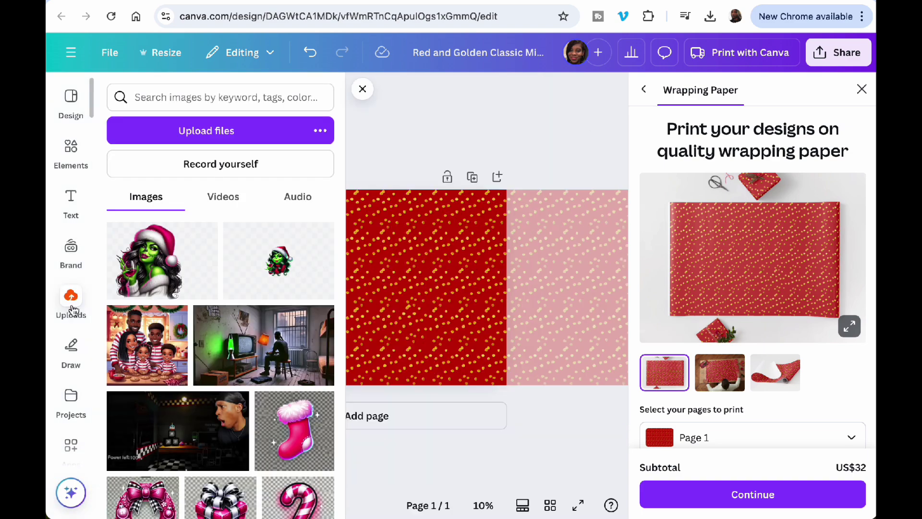
scroll(200, 385, "down", 5)
scroll(197, 388, "down", 10)
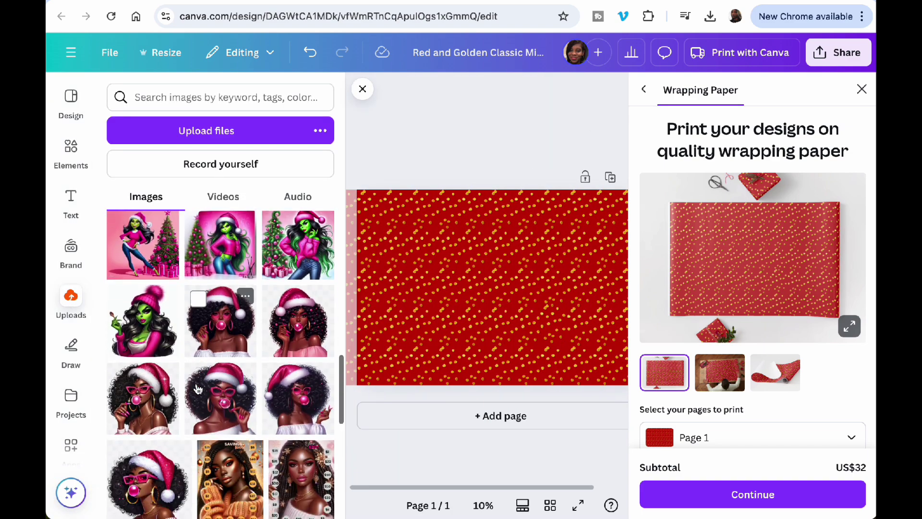
scroll(198, 388, "down", 10)
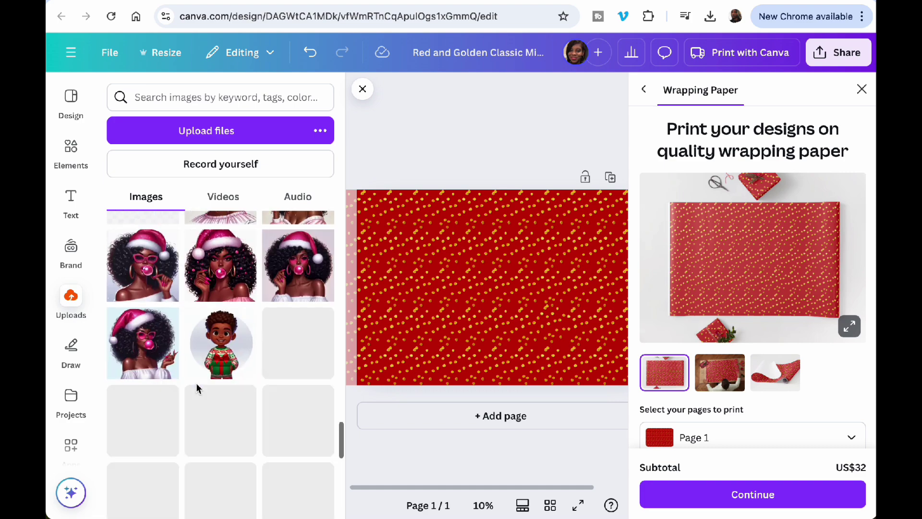
scroll(198, 388, "down", 4)
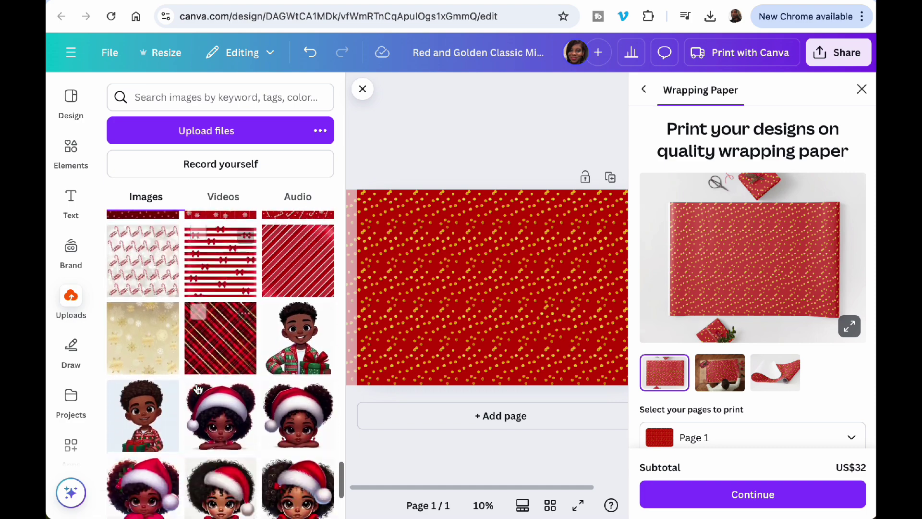
left_click(303, 325)
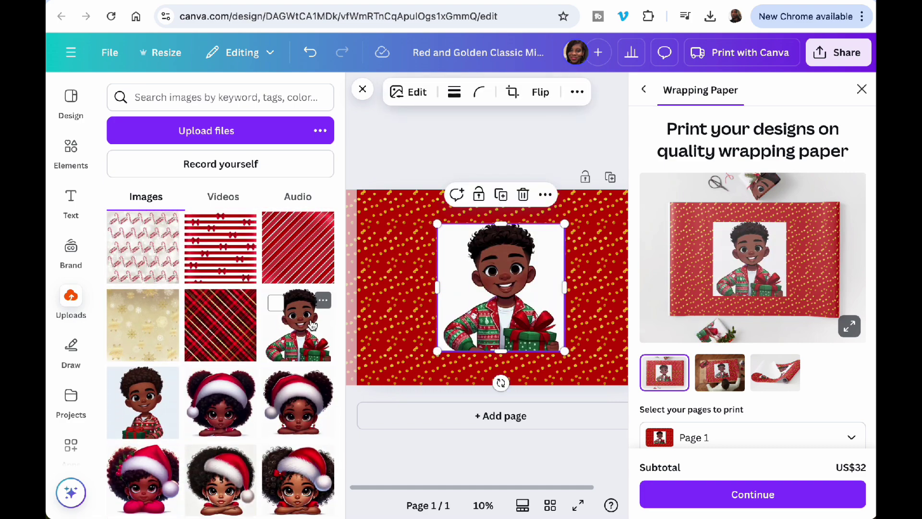
left_click(411, 92)
left_click(109, 246)
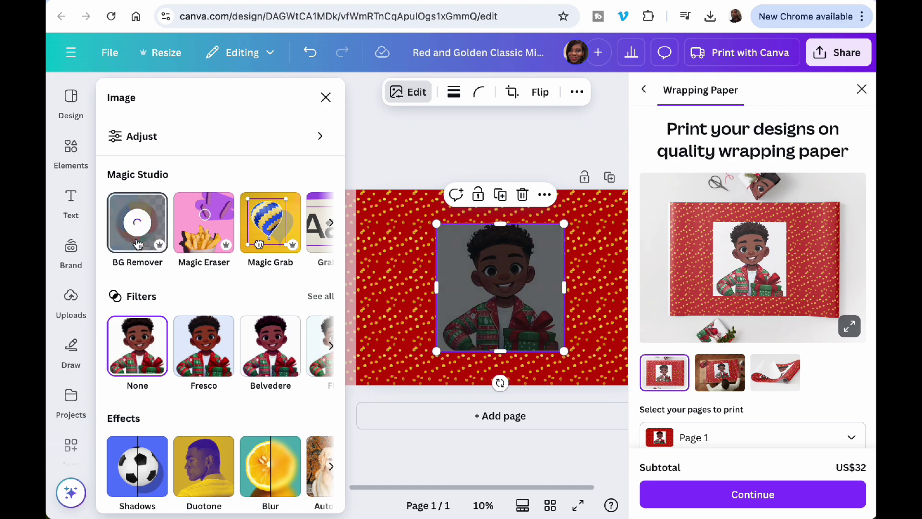
left_click(862, 90)
left_click_drag(603, 253, 591, 279)
left_click_drag(627, 243, 539, 332)
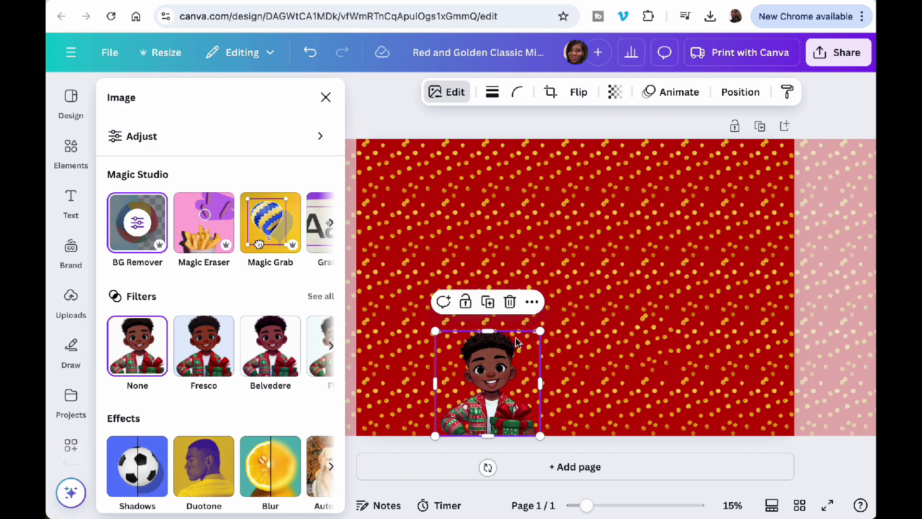
Add the uploaded couple image, remove its background, and move it lower right.
left_click(71, 300)
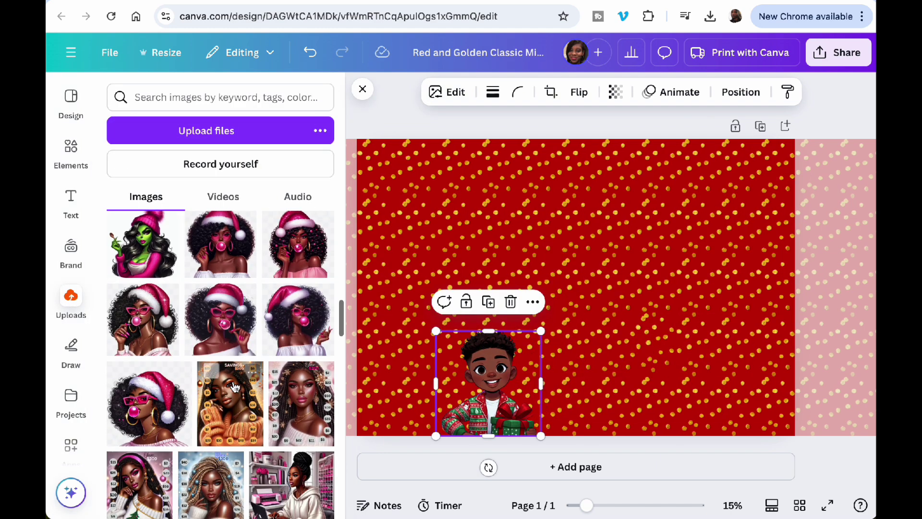
scroll(235, 386, "down", 15)
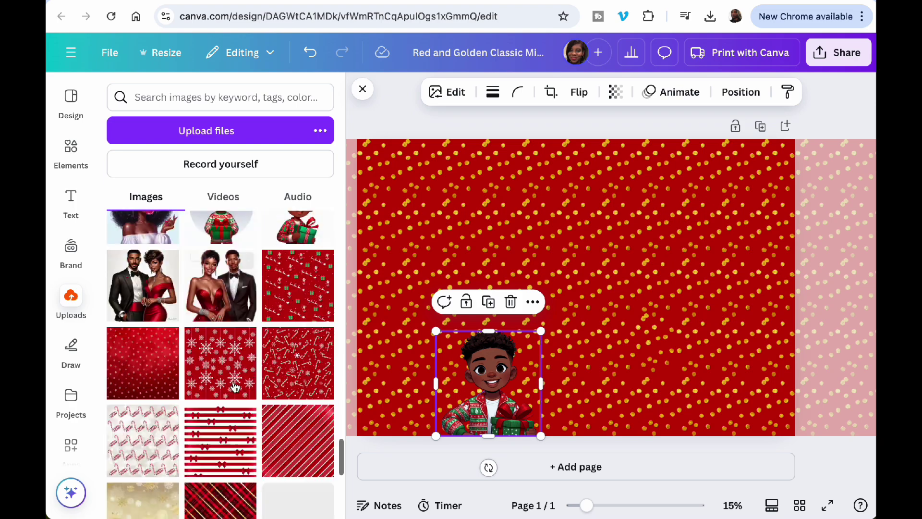
scroll(235, 387, "down", 10)
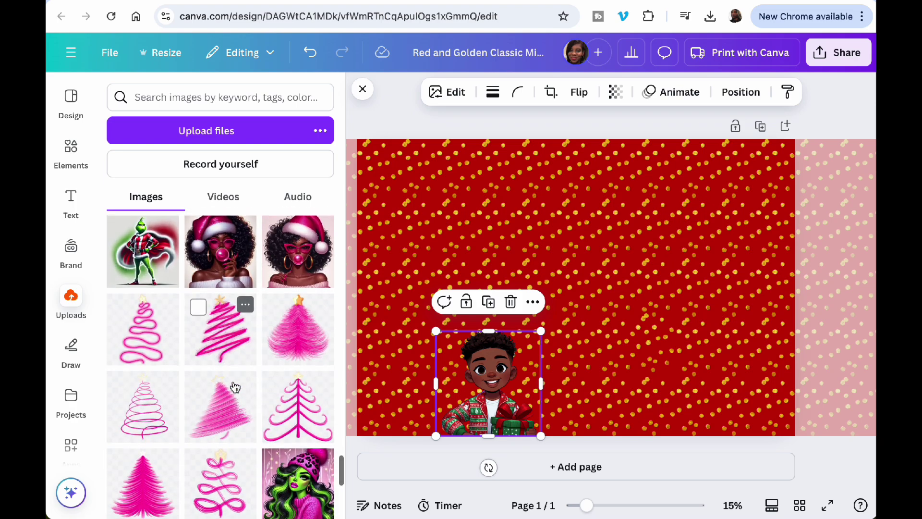
scroll(235, 387, "down", 10)
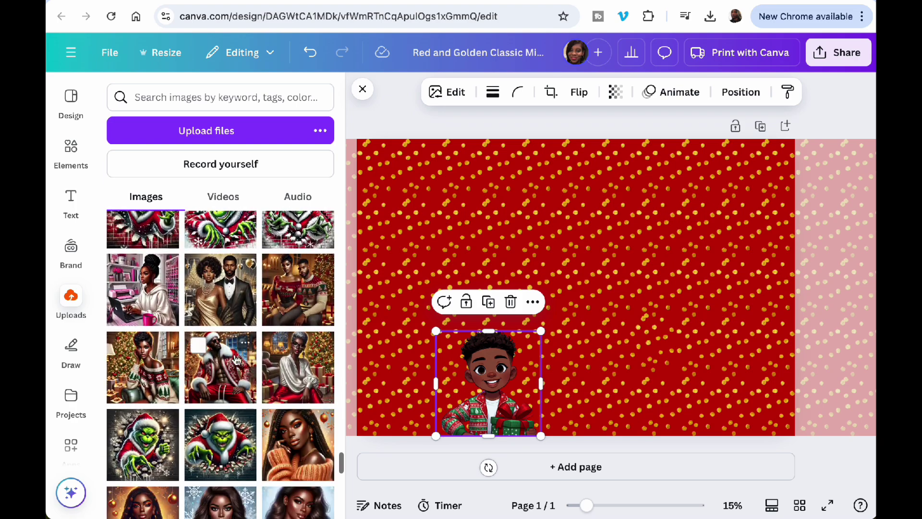
left_click(243, 264)
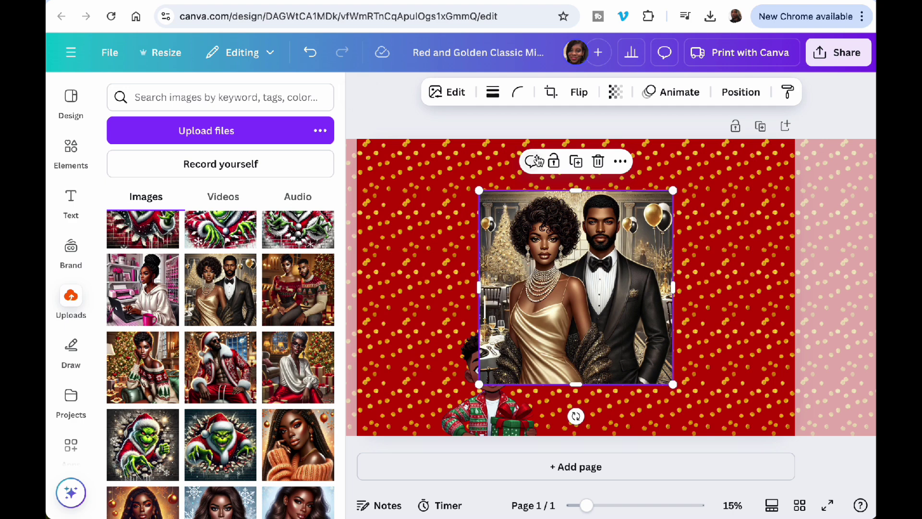
left_click(452, 102)
left_click(138, 222)
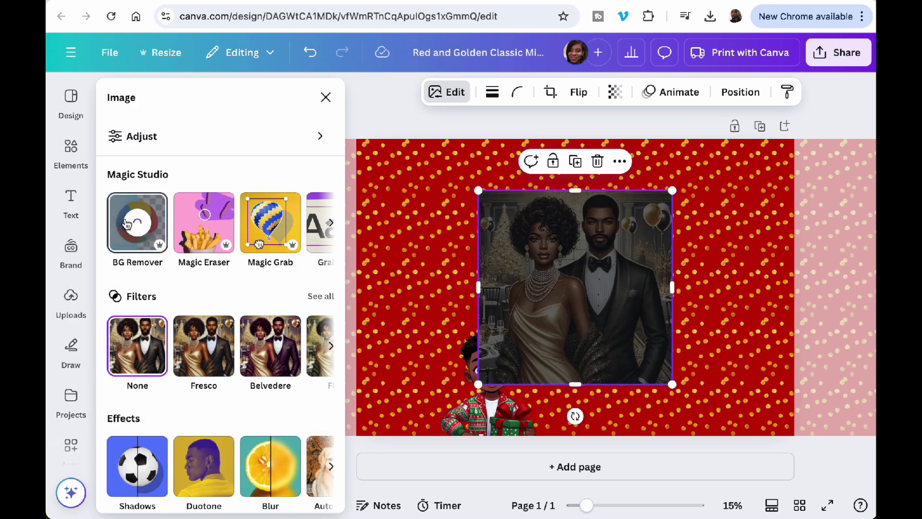
left_click_drag(495, 295, 567, 346)
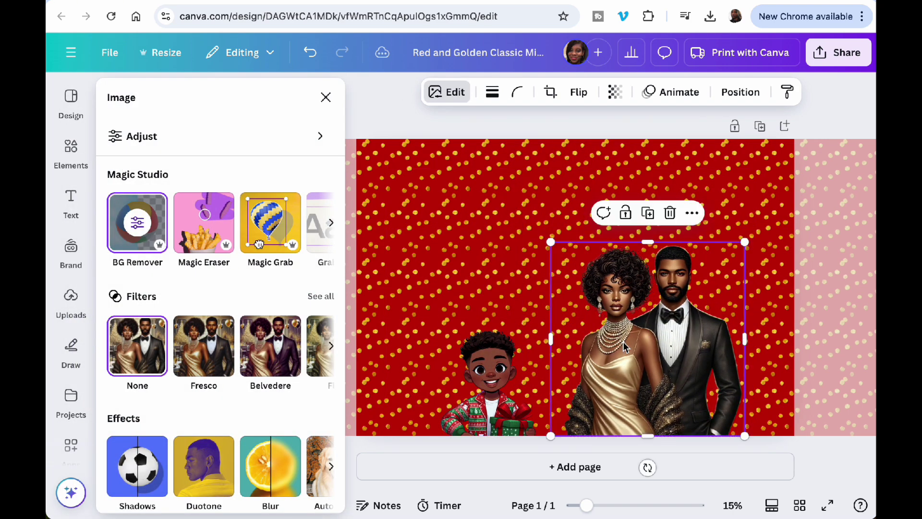
Delete the boy image, try resizing the couple image, then delete it too.
left_click(478, 373)
key("Delete")
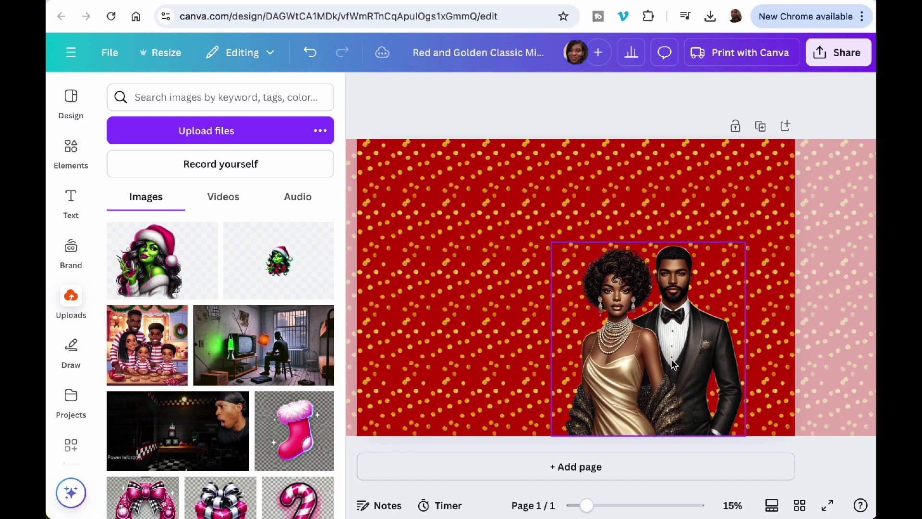
left_click_drag(665, 368, 531, 364)
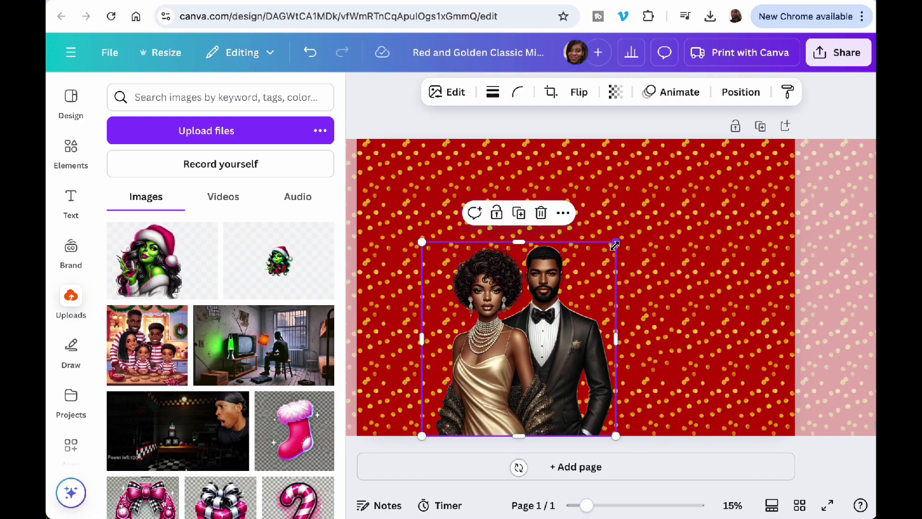
left_click_drag(617, 243, 682, 158)
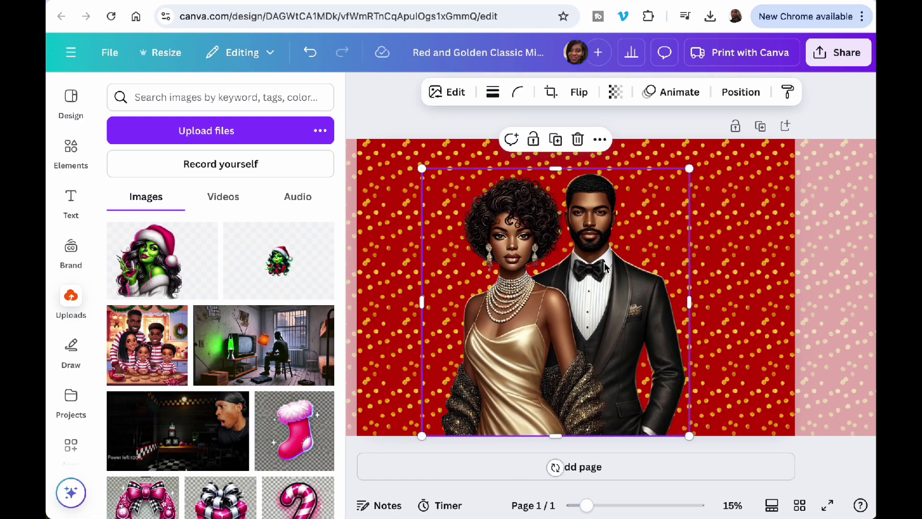
left_click_drag(602, 264, 543, 264)
left_click_drag(628, 167, 460, 338)
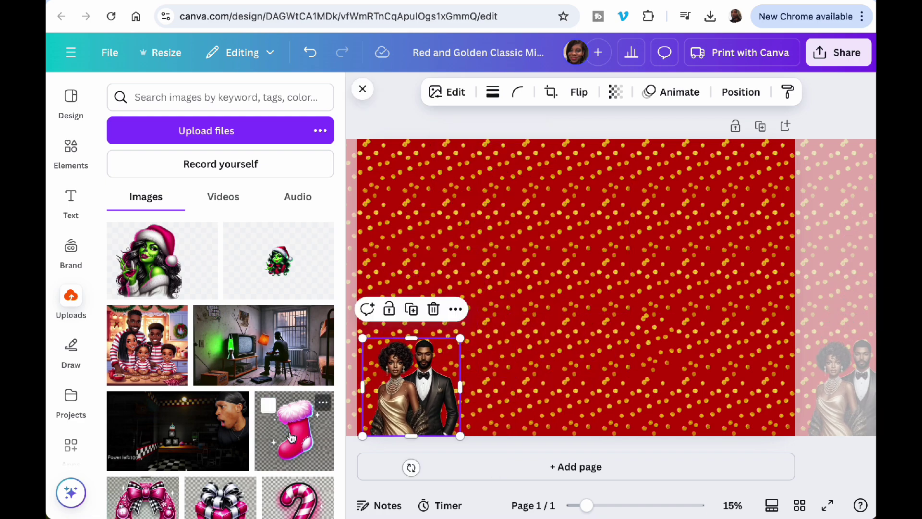
key("Delete")
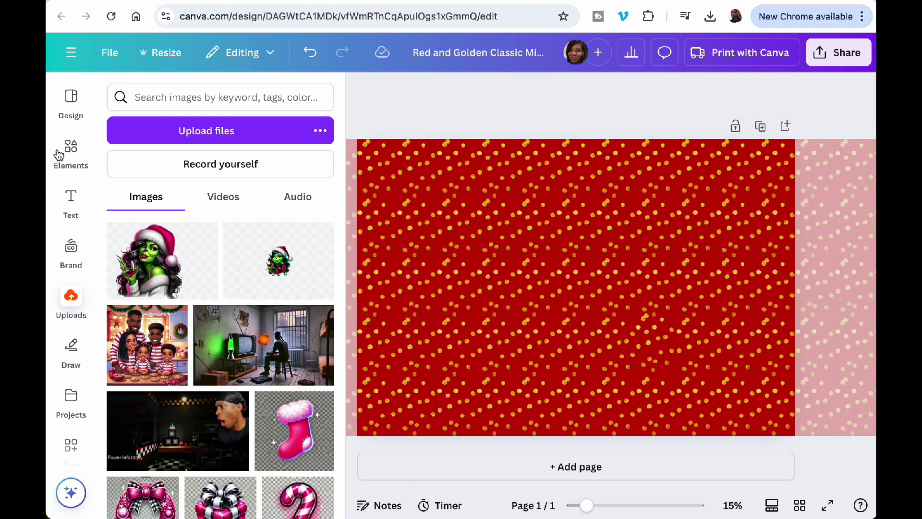
Add the golden holly bells graphic, shrink it, and duplicate it into a top row of four.
left_click(71, 148)
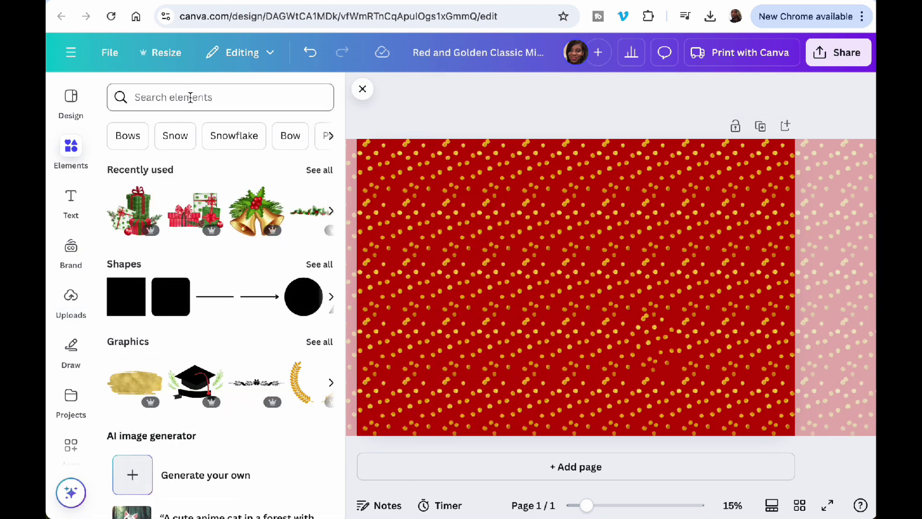
left_click(256, 211)
left_click_drag(705, 168, 529, 330)
left_click_drag(487, 381, 525, 202)
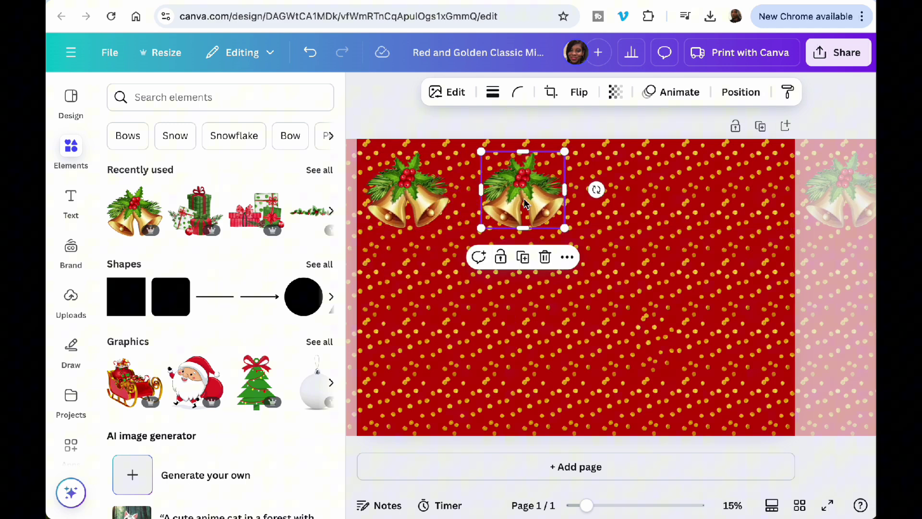
left_click(531, 258)
left_click(640, 257)
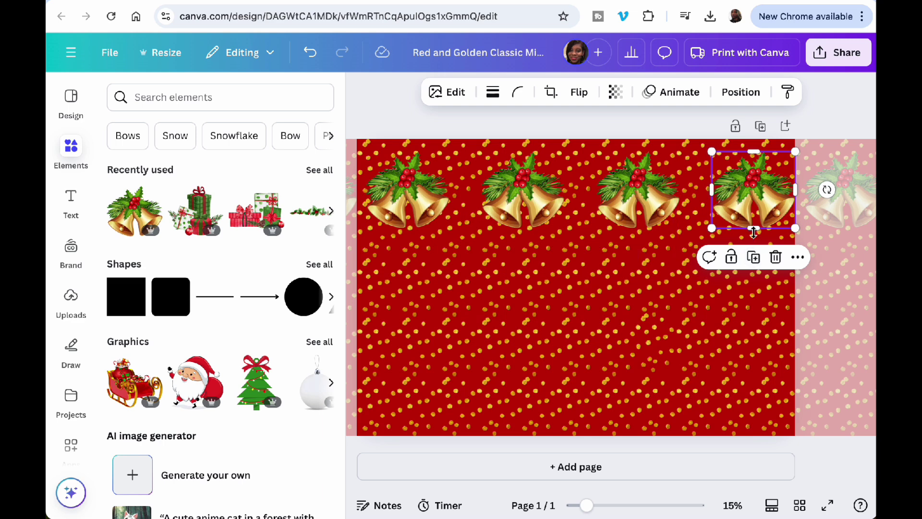
left_click(624, 296)
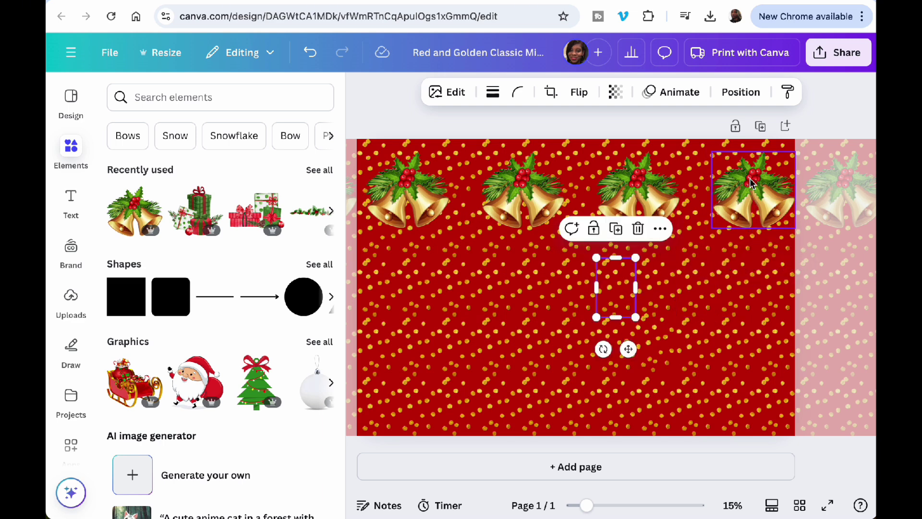
left_click_drag(750, 183, 741, 187)
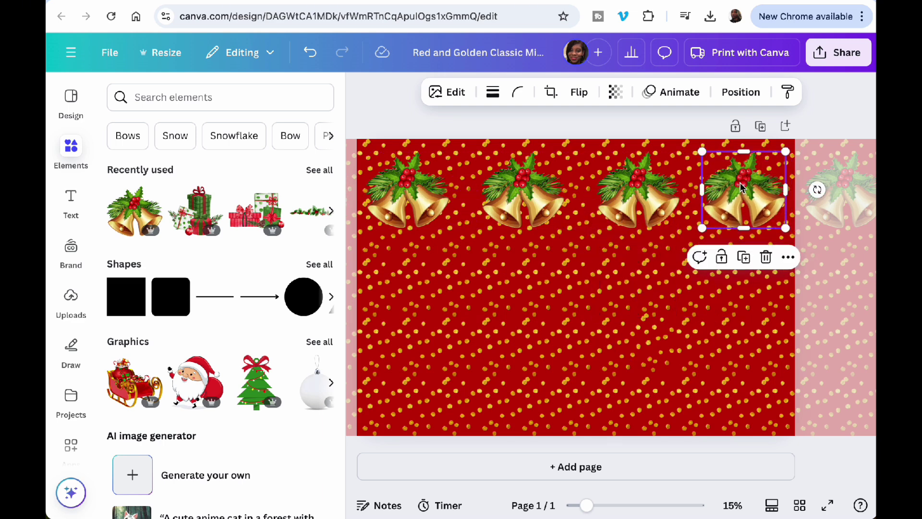
left_click_drag(425, 210, 423, 288)
Duplicate and drag bell copies to fill the middle and bottom rows.
left_click(408, 127)
left_click(409, 229)
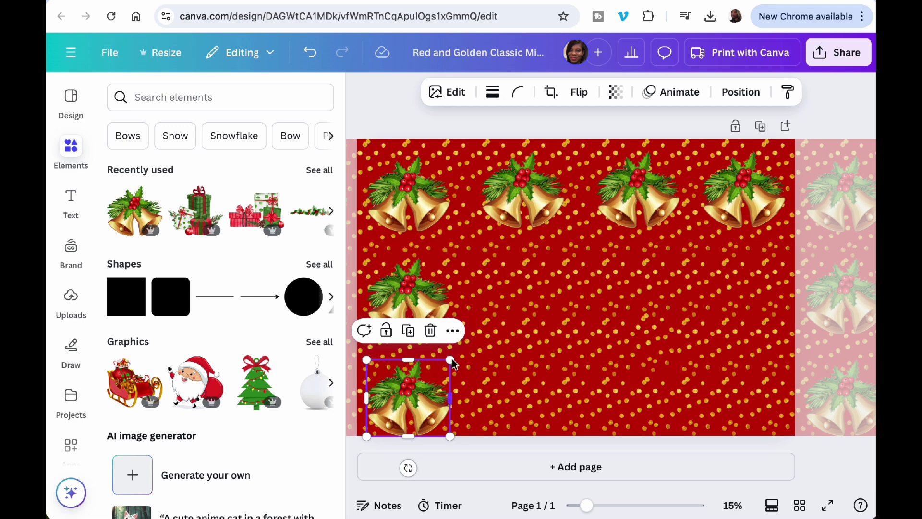
left_click(409, 330)
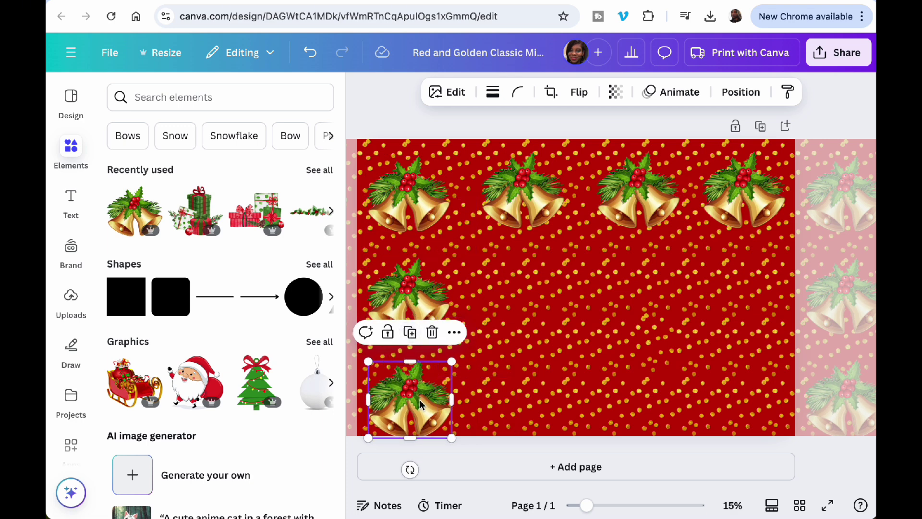
left_click_drag(419, 403, 538, 295)
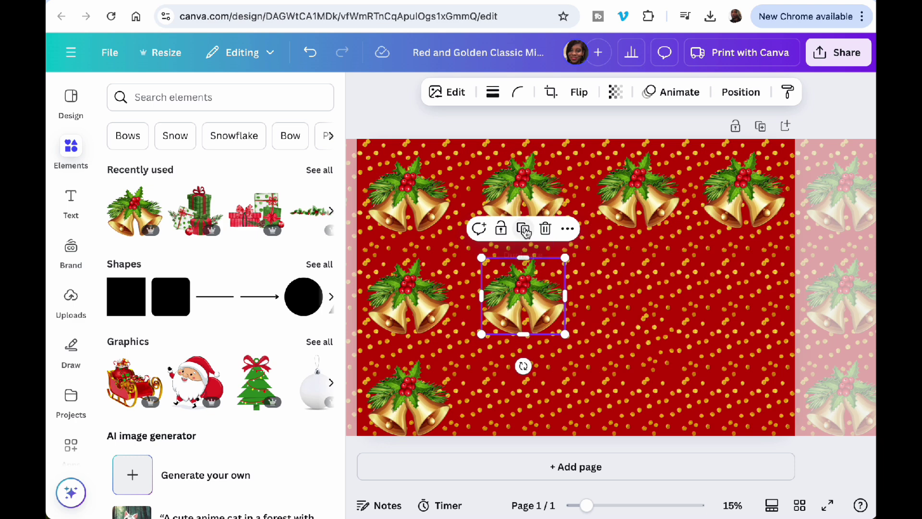
left_click(629, 203)
left_click_drag(629, 203, 628, 305)
left_click(638, 228)
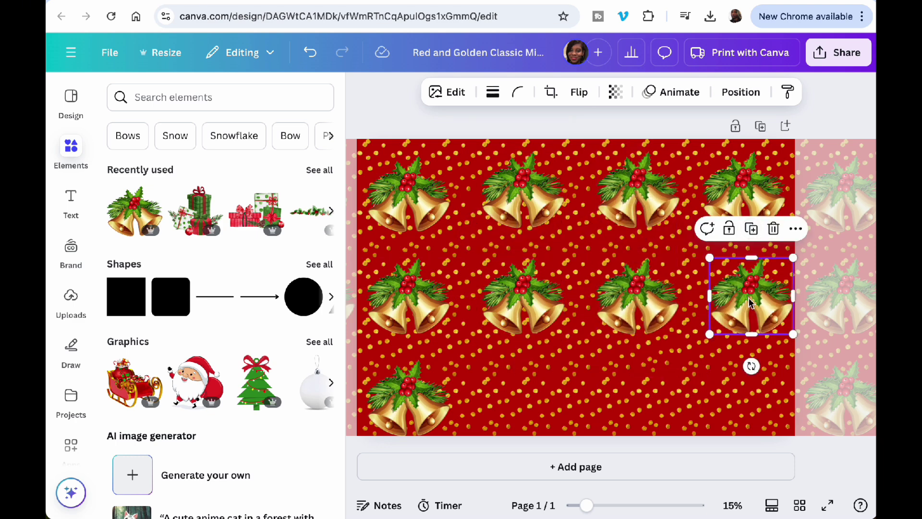
left_click_drag(766, 304, 744, 396)
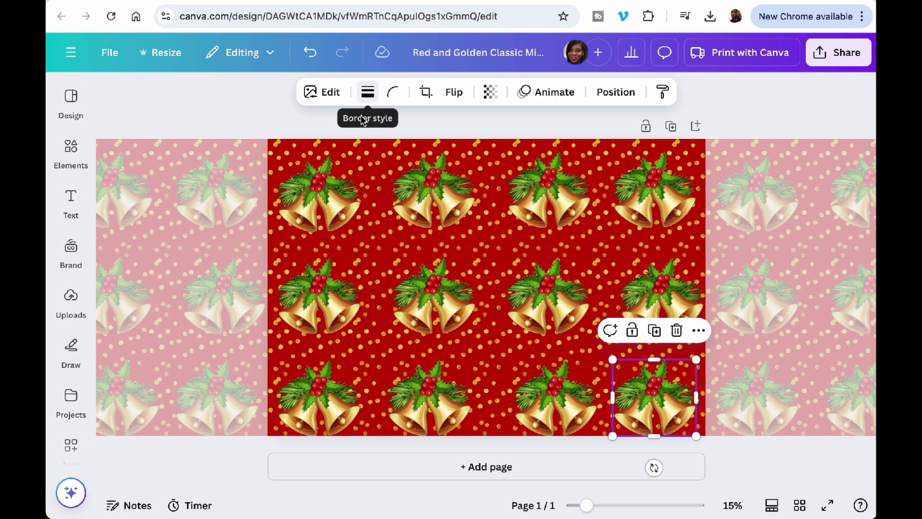
Deselect everything to review the finished holly-bell pattern.
left_click(759, 111)
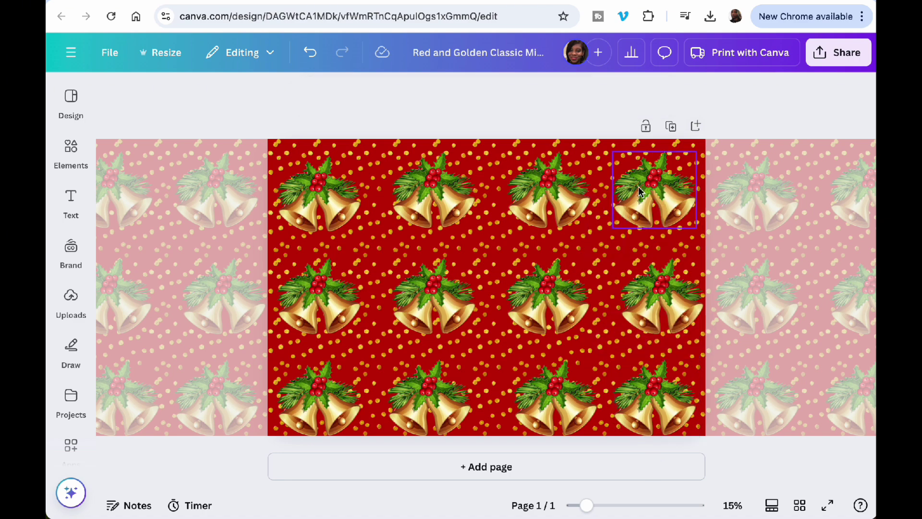
left_click(551, 187)
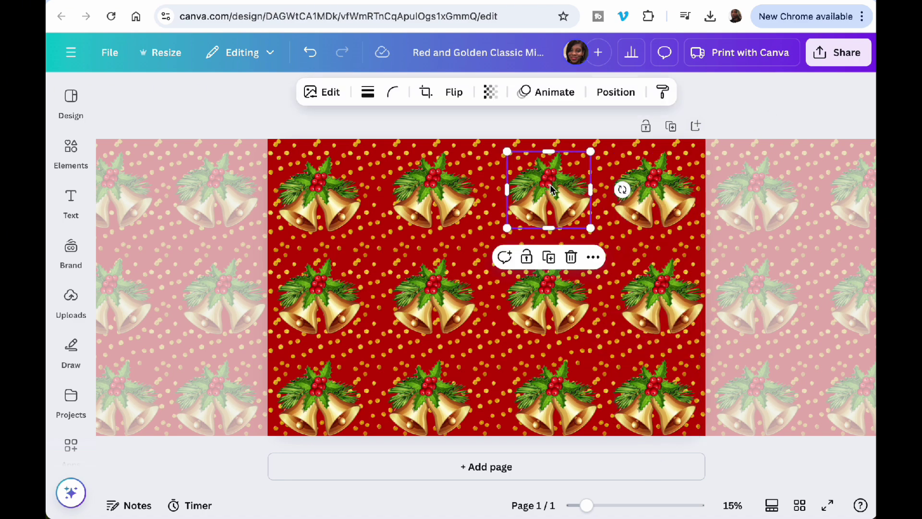
left_click(756, 100)
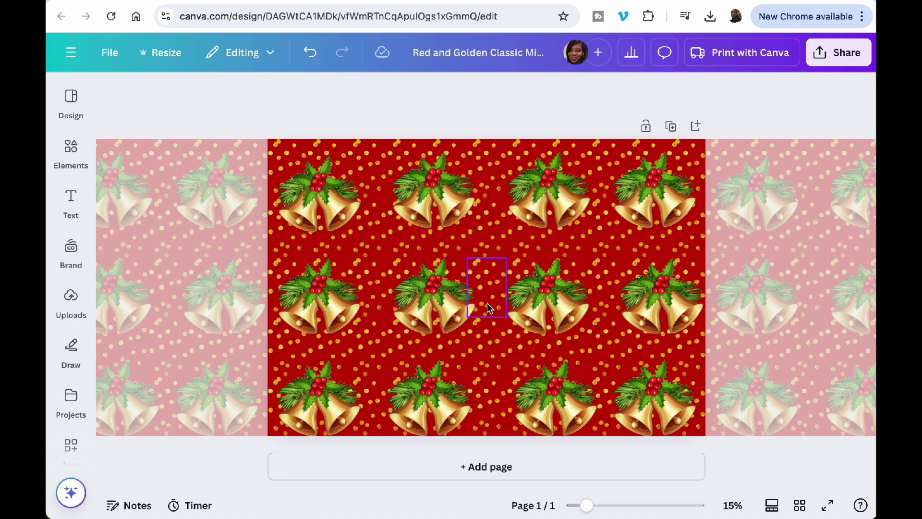
Download the design as a 3.125× PNG with transparent background.
left_click(837, 62)
left_click(626, 331)
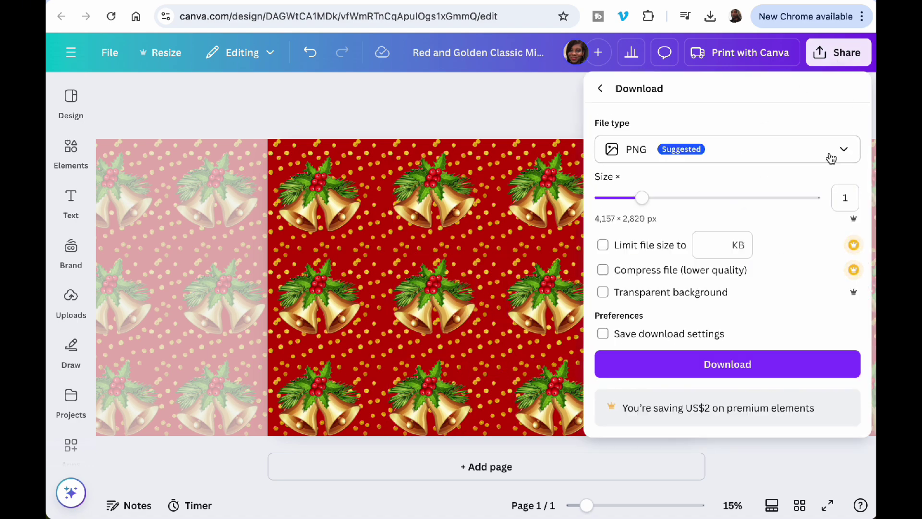
left_click_drag(657, 208, 822, 202)
left_click(627, 294)
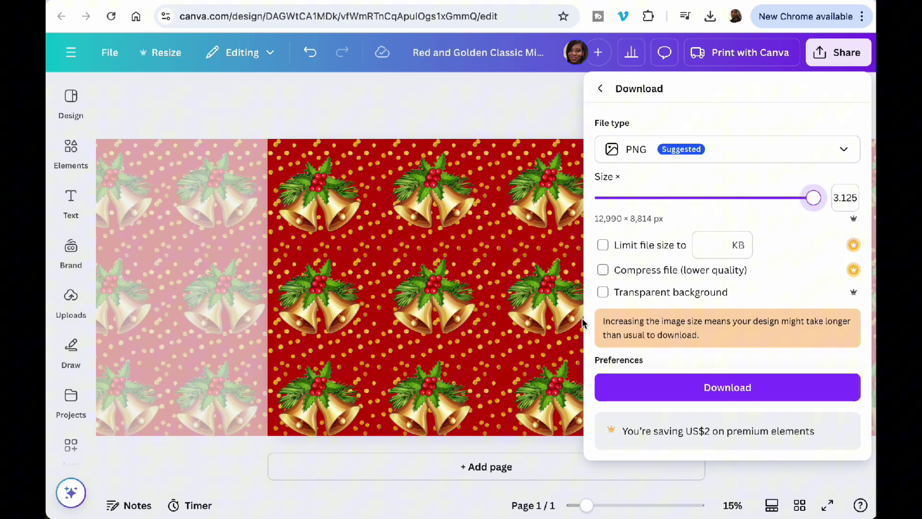
left_click(601, 300)
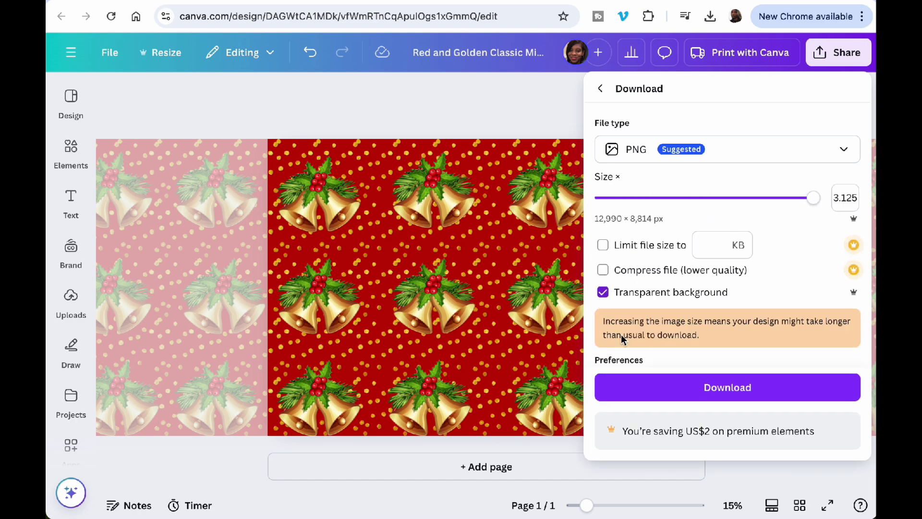
left_click(663, 389)
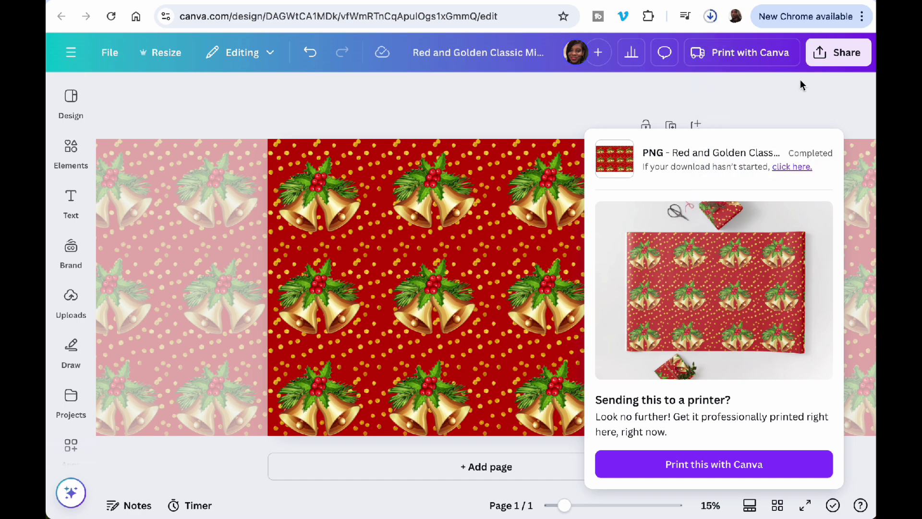
left_click(577, 67)
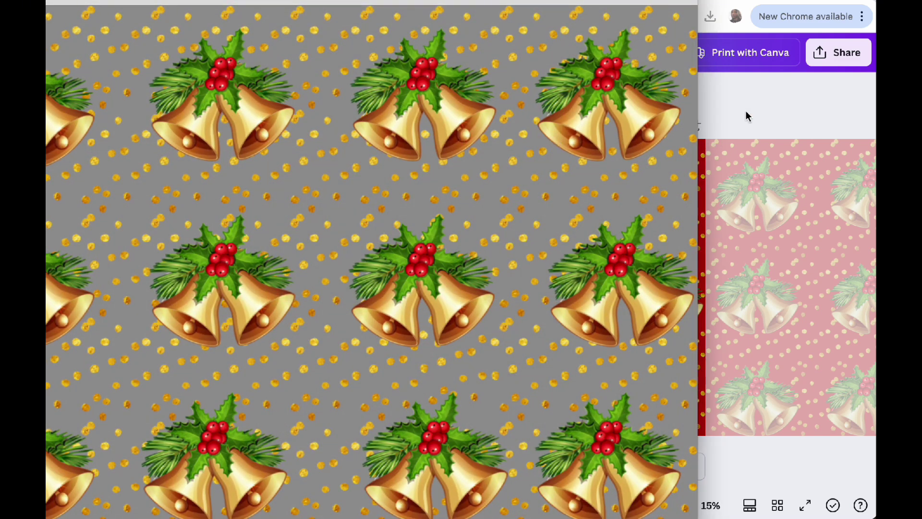
Download the design again as a maximum-size PNG with its red background kept.
left_click(725, 98)
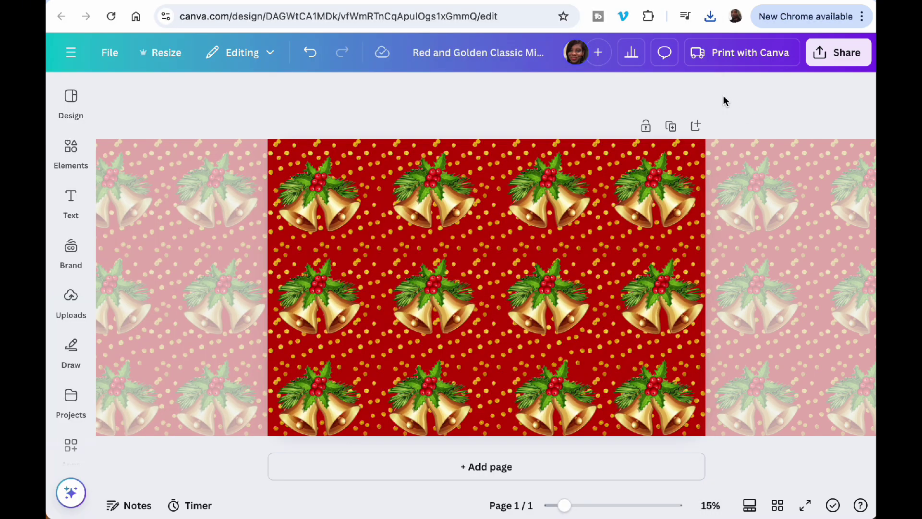
left_click(838, 54)
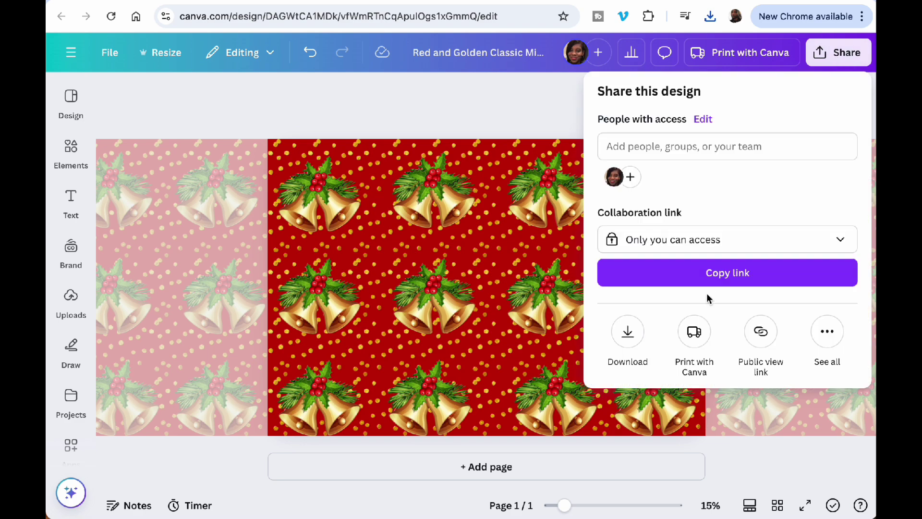
left_click(626, 330)
left_click(692, 197)
left_click(817, 198)
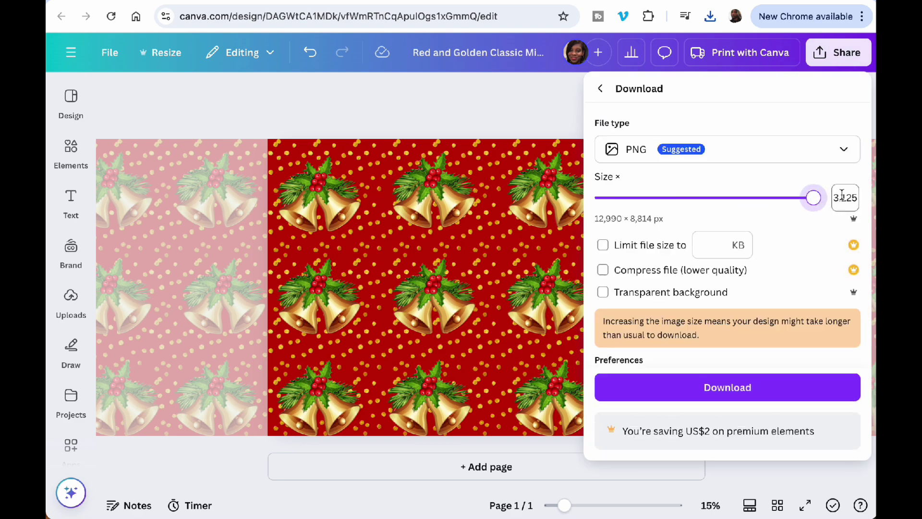
left_click(734, 391)
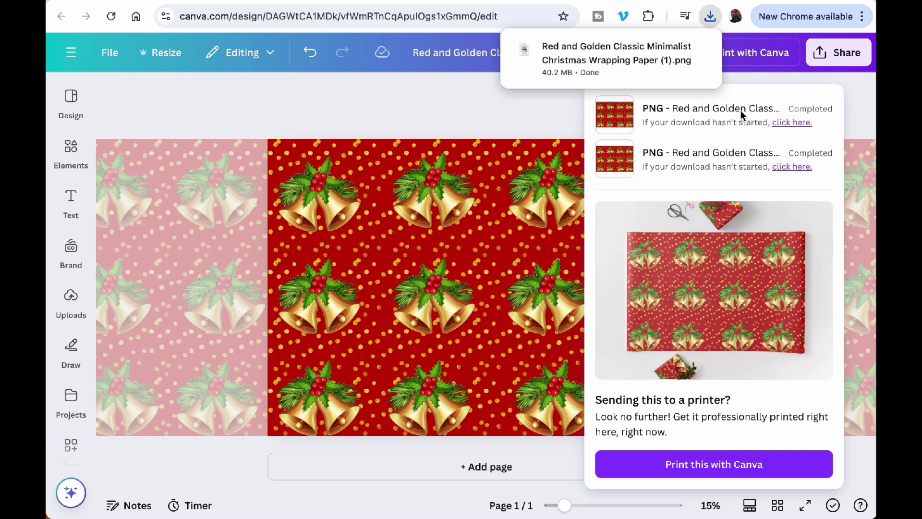
Check the downloaded PNG and dismiss the download panel.
left_click(584, 62)
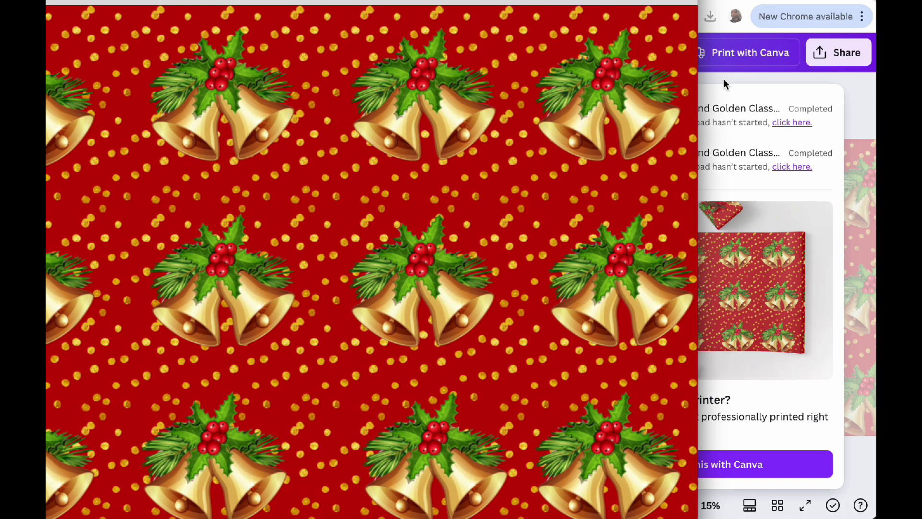
left_click(733, 79)
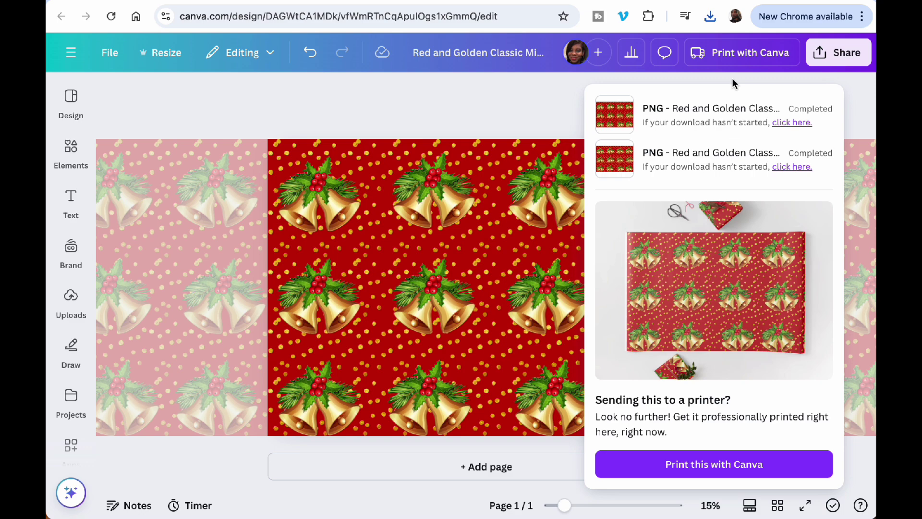
left_click(490, 109)
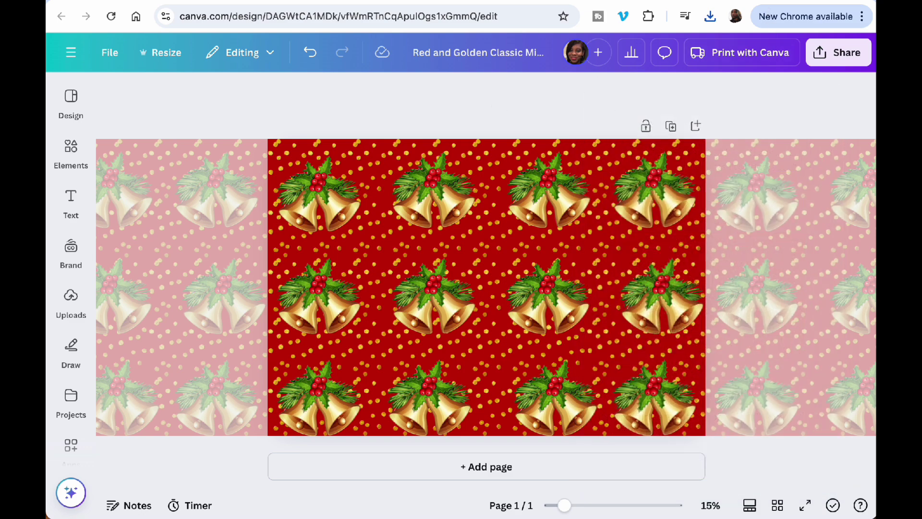
Google 'zazzle' in a new browser tab.
key("super+t")
left_click(450, 248)
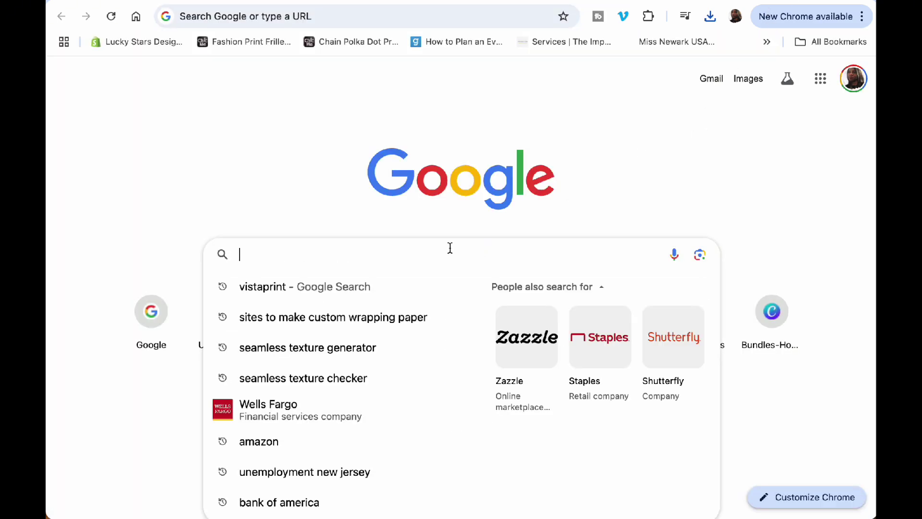
type("zazzle")
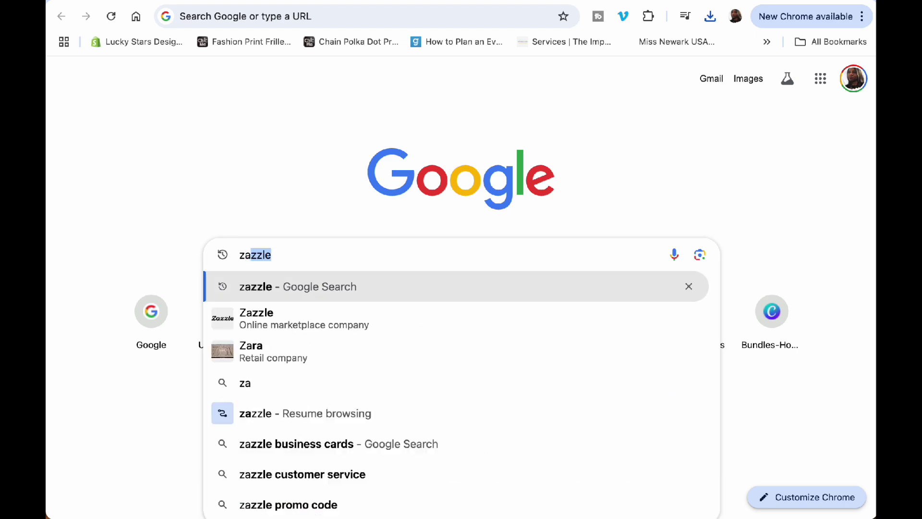
key("Return")
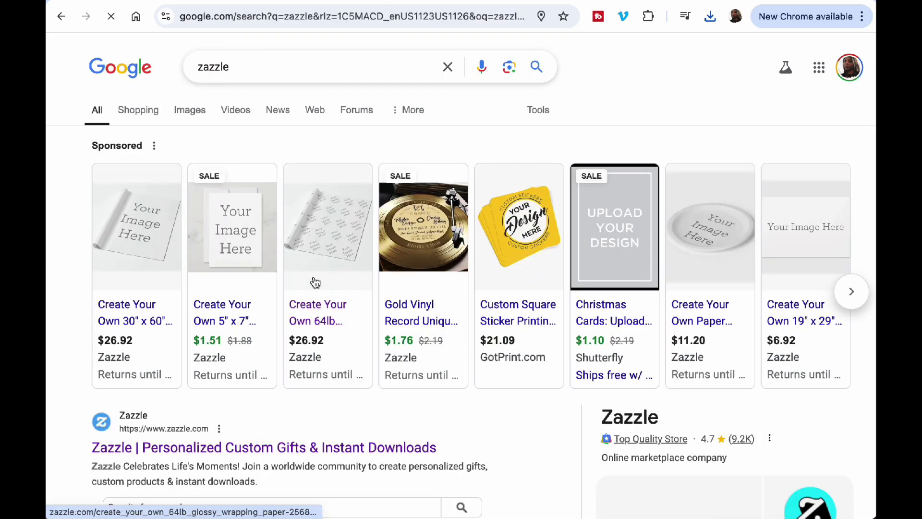
Go to zazzle.com and search for 'wrapping paper'.
left_click(209, 448)
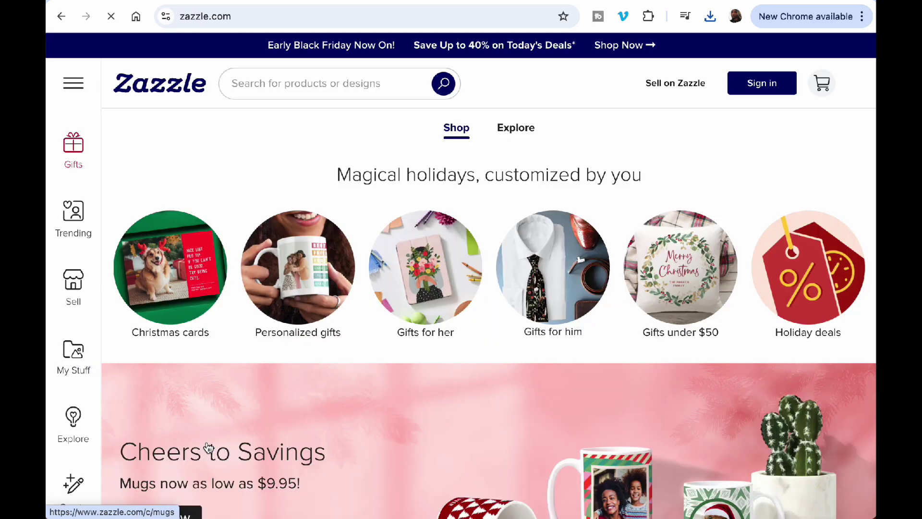
left_click(331, 87)
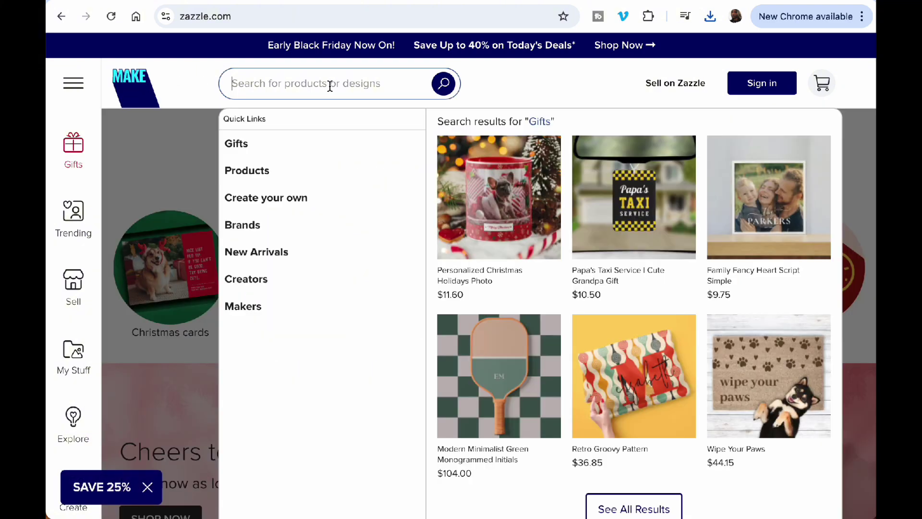
type("w")
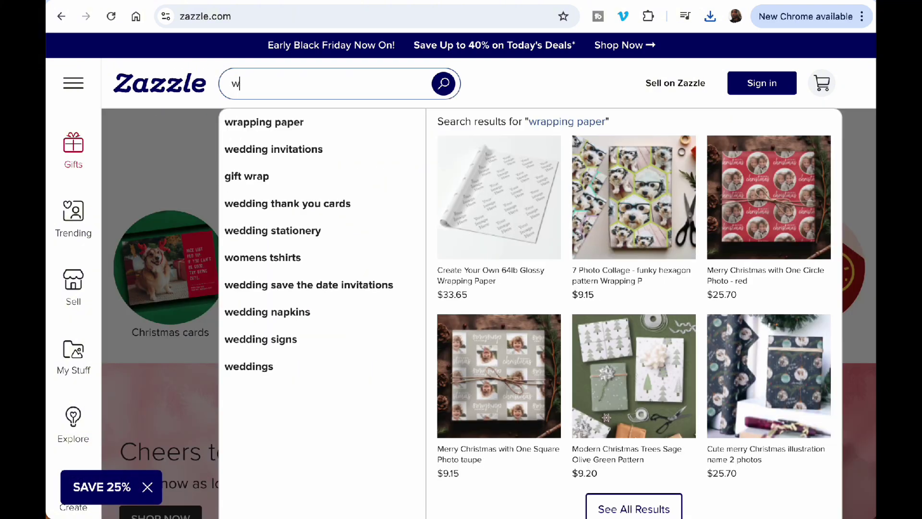
left_click(289, 124)
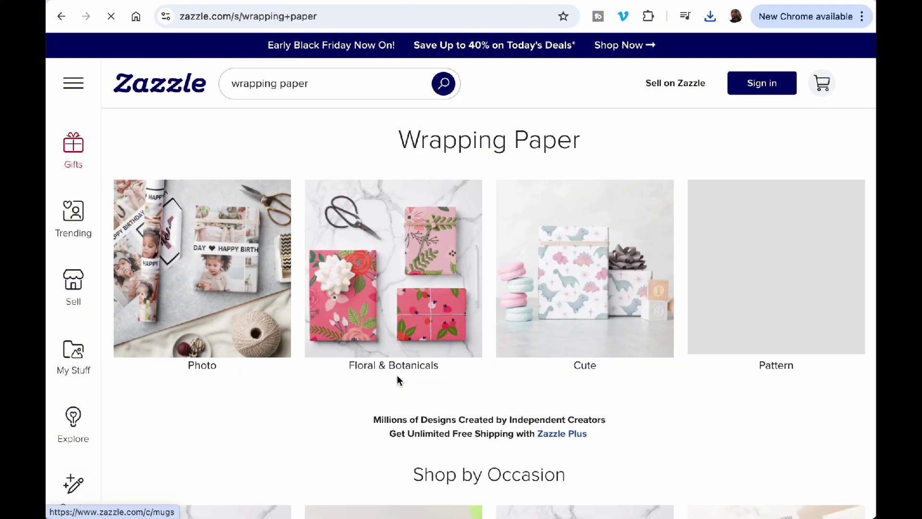
Open the blank customizable 30 x 6 ft glossy wrapping paper from Create Your Own Design.
scroll(398, 382, "down", 4)
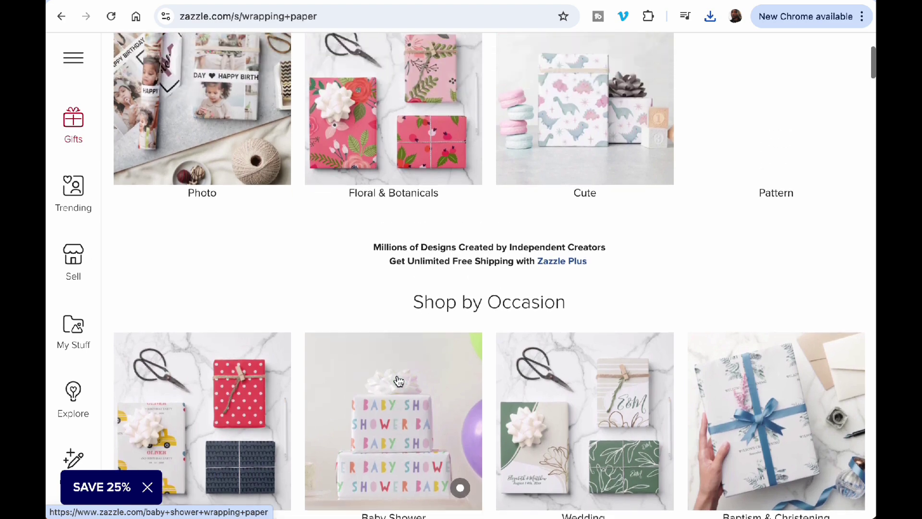
scroll(398, 381, "up", 4)
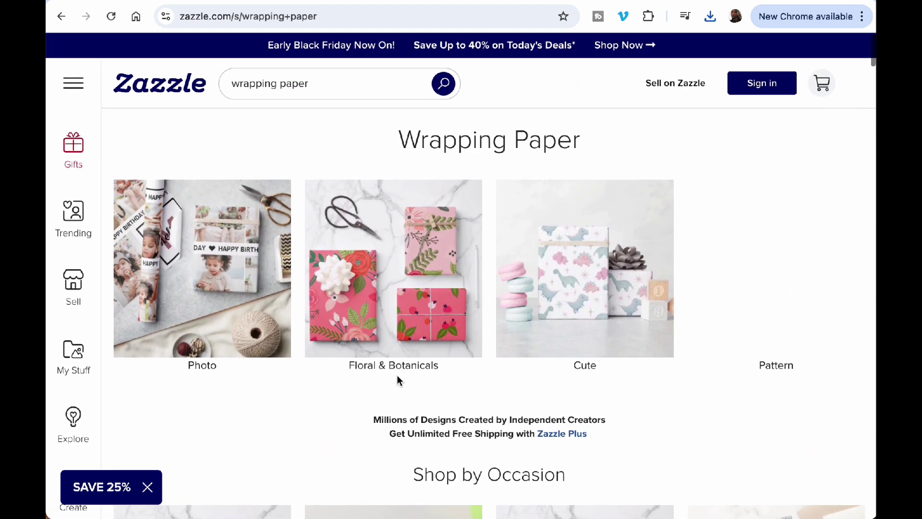
scroll(396, 381, "down", 10)
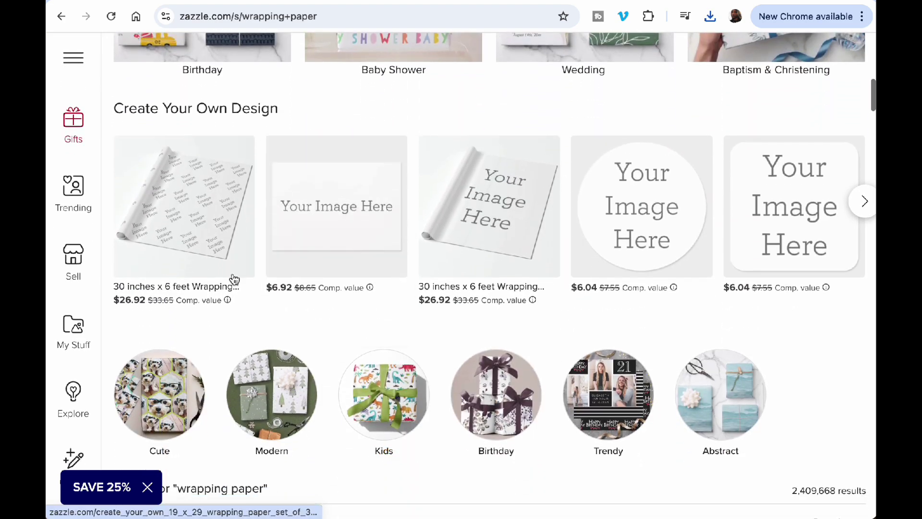
left_click(205, 232)
scroll(493, 336, "down", 1)
scroll(494, 302, "down", 1)
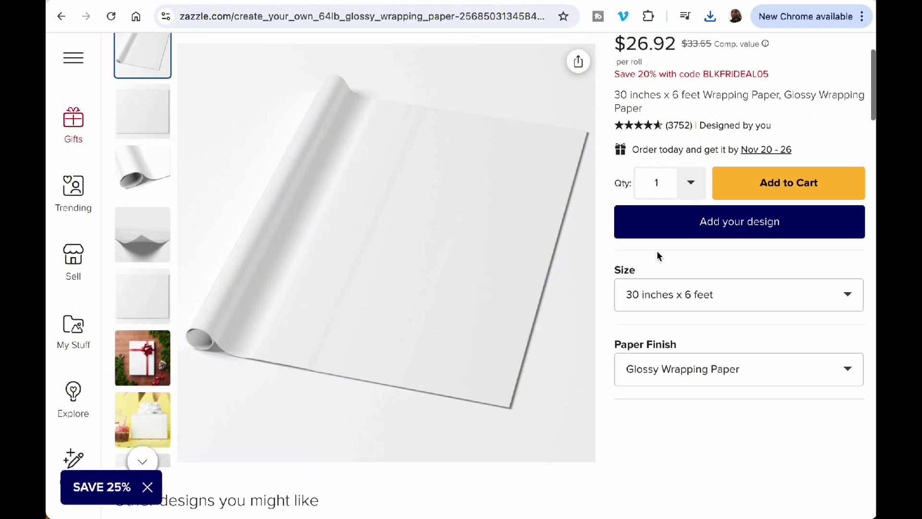
Upload the full-size red bells PNG as a custom design for the wrapping paper.
left_click(693, 234)
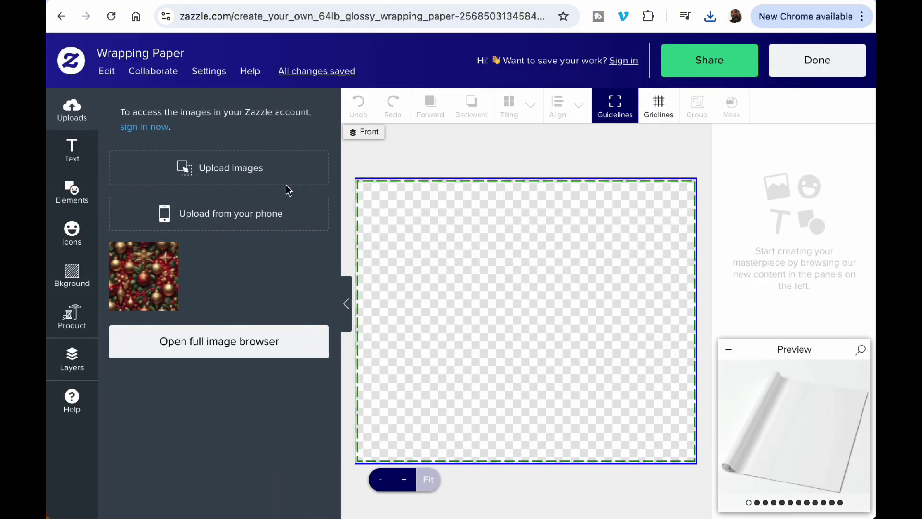
left_click(265, 175)
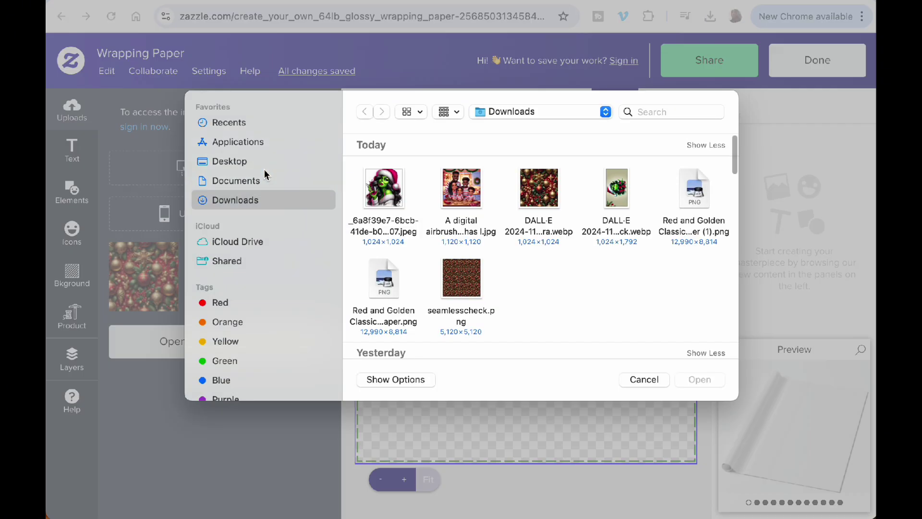
left_click(701, 188)
left_click(700, 380)
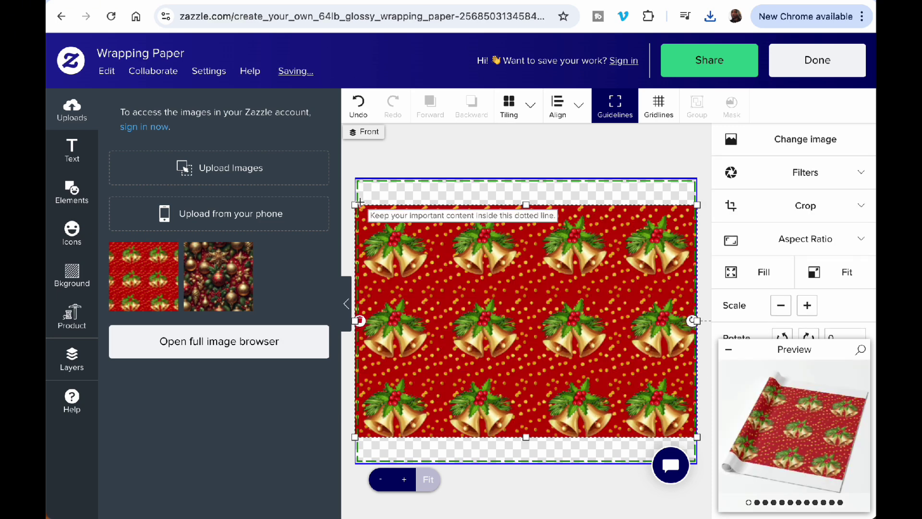
Stretch the bell pattern to the paper's top and bottom edges, then finish without saving.
left_click_drag(526, 204, 527, 178)
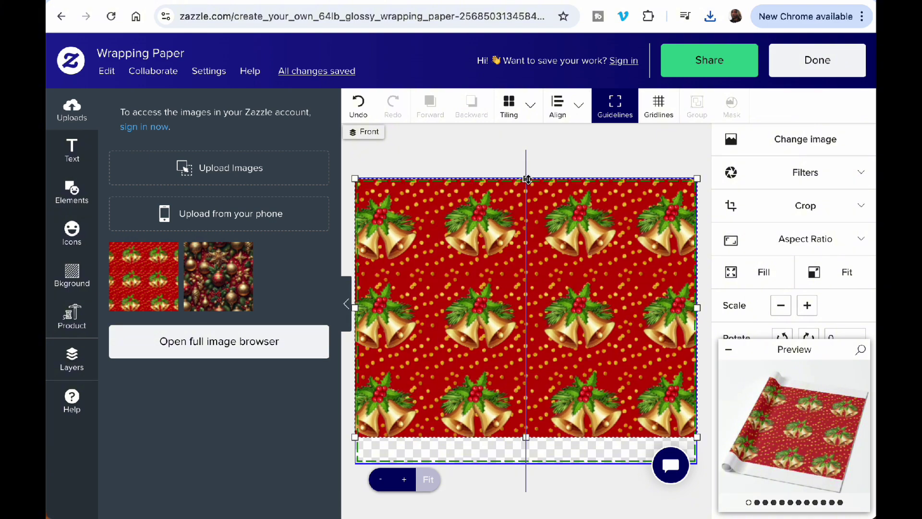
left_click_drag(526, 437, 526, 462)
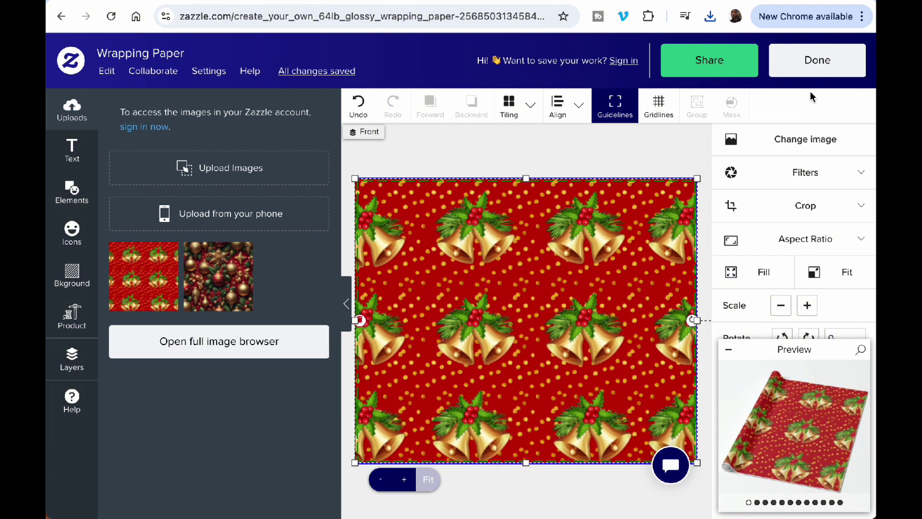
left_click(811, 72)
left_click(586, 345)
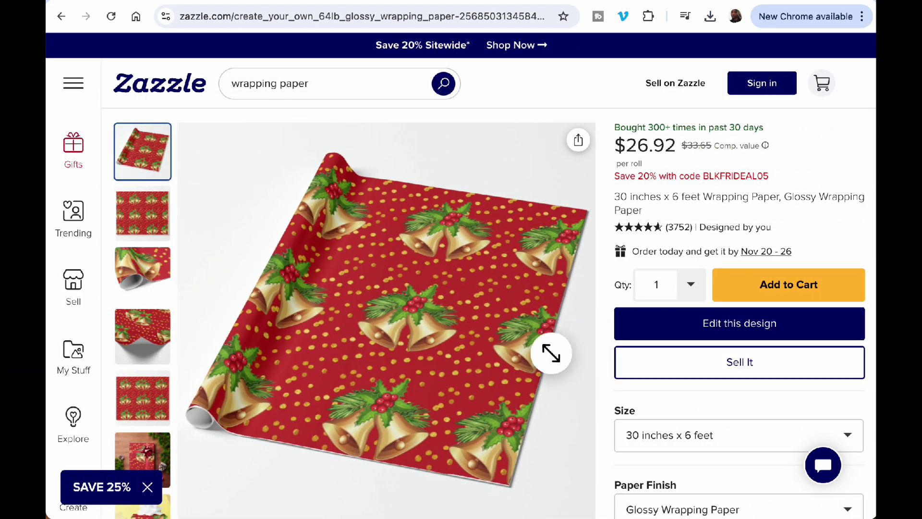
Preview the holly-bell paper on the flat pattern, wrapped-gift and lifestyle mockups.
left_click(142, 213)
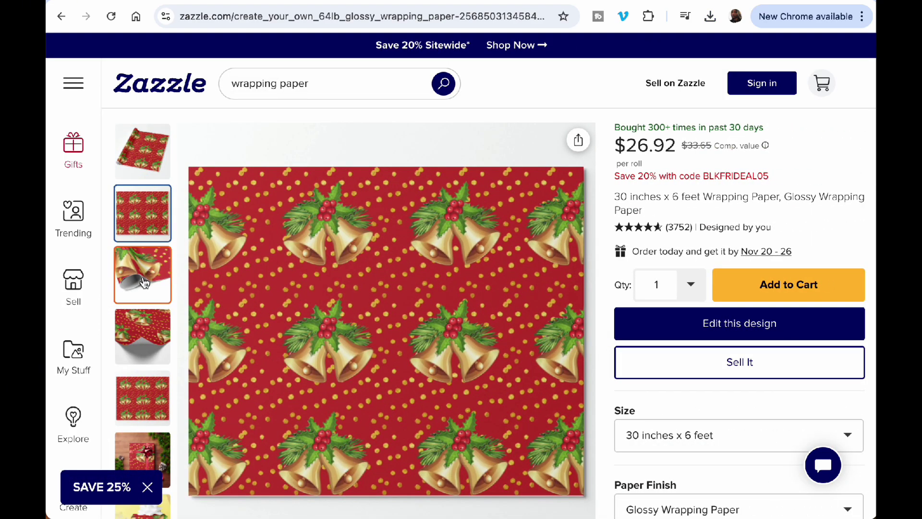
left_click(143, 281)
left_click(143, 337)
left_click(142, 409)
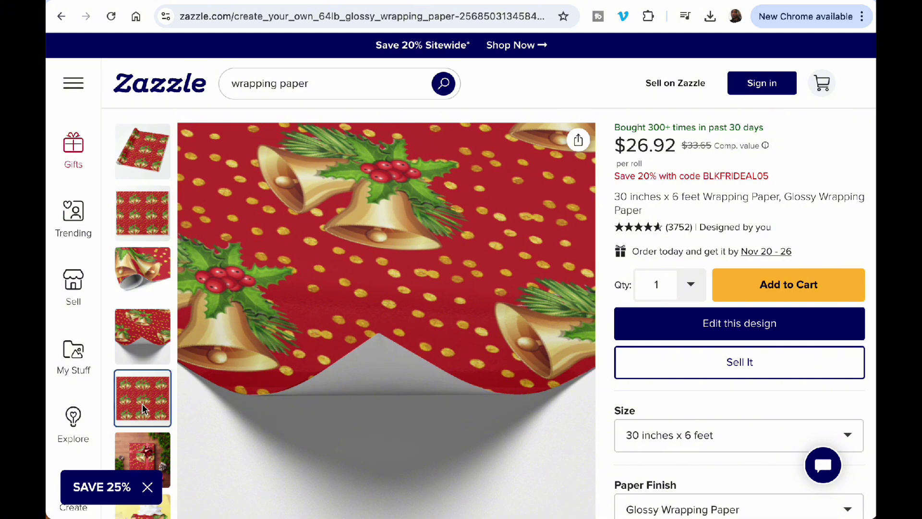
scroll(147, 365, "down", 3)
left_click(148, 317)
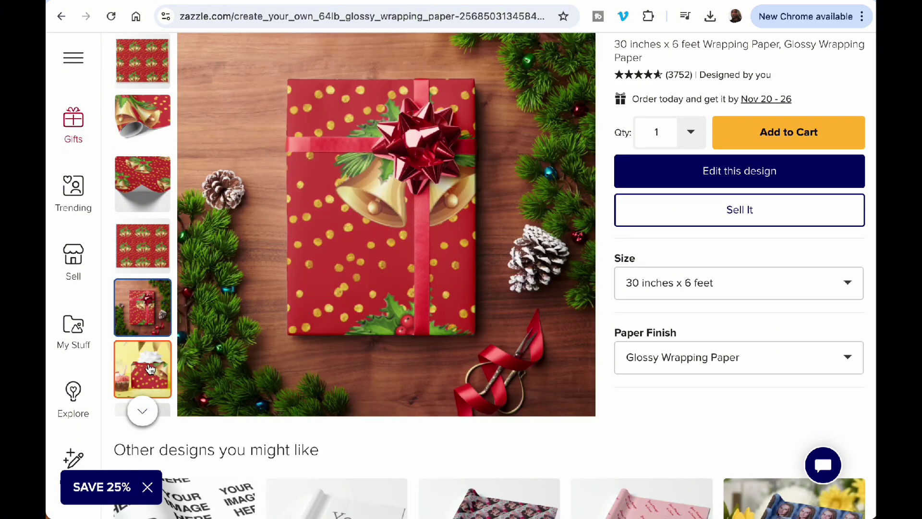
left_click(154, 373)
scroll(141, 377, "down", 1)
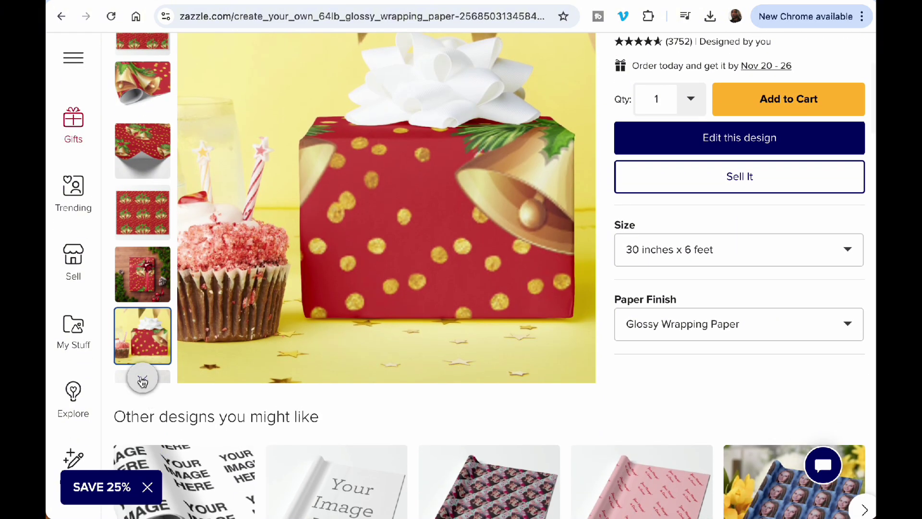
View the macaron, blue-ribbon, under-tree, stacked-cake and scissors flat-lay mockups, then browse related designs.
left_click(142, 380)
left_click(150, 115)
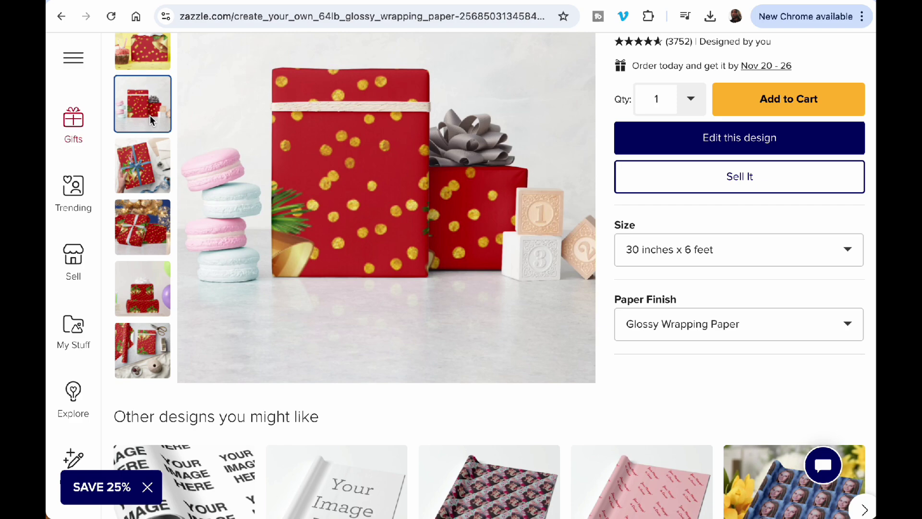
left_click(152, 148)
left_click(149, 221)
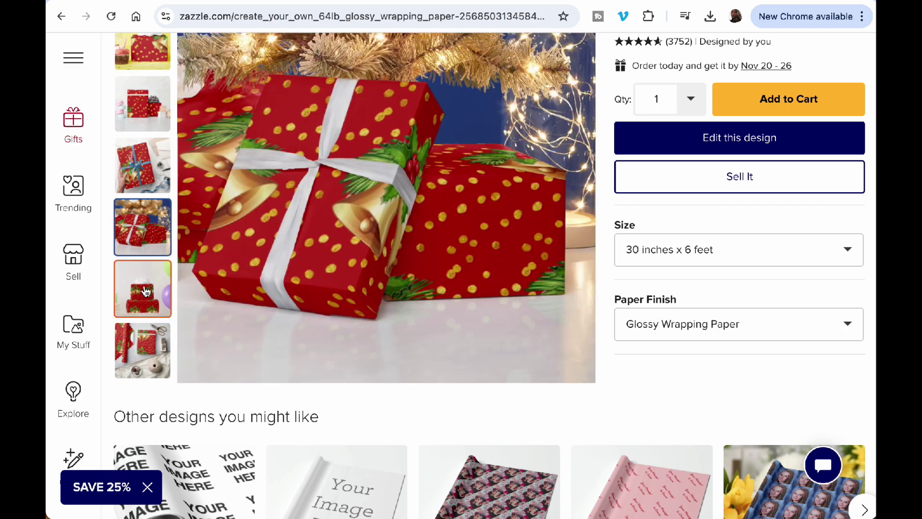
left_click(146, 292)
left_click(143, 353)
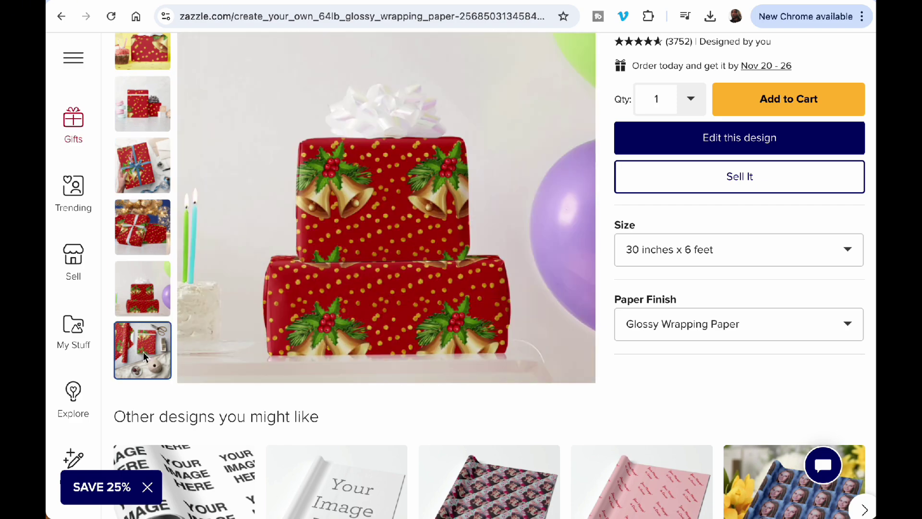
scroll(143, 352, "down", 1)
scroll(143, 352, "up", 5)
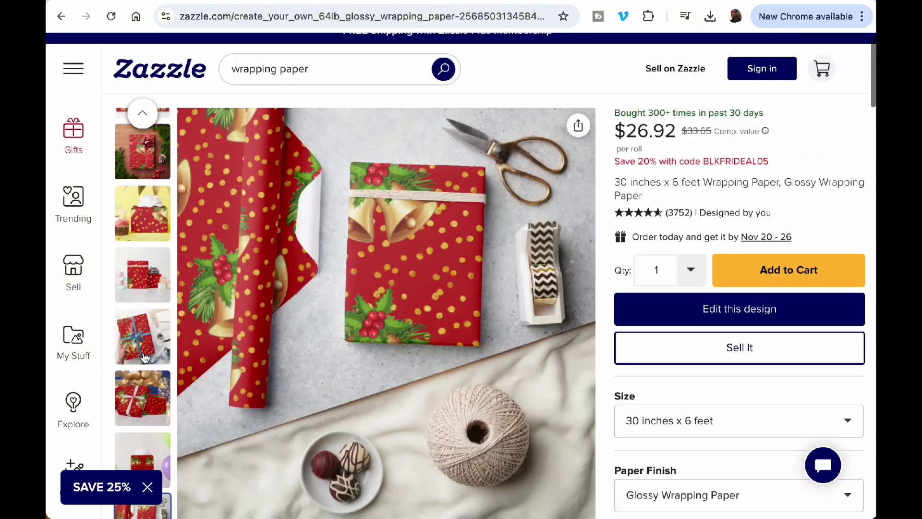
scroll(143, 358, "down", 8)
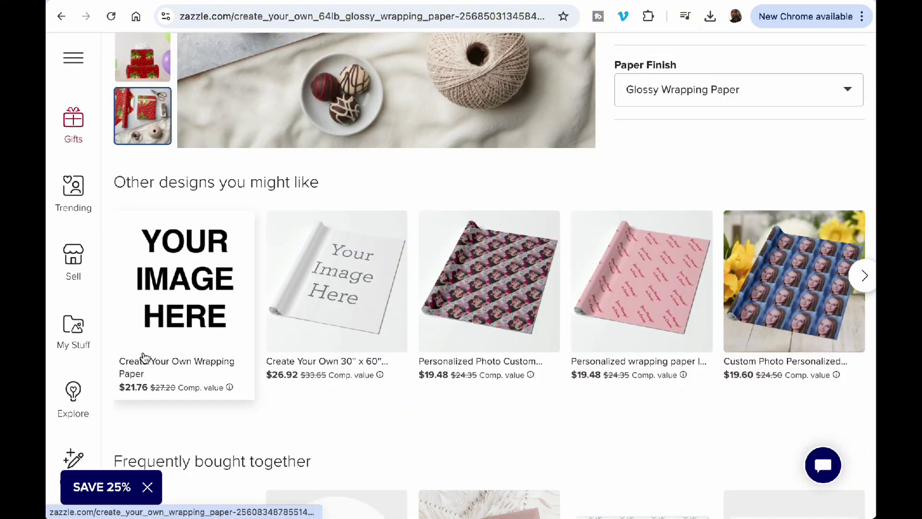
scroll(143, 357, "up", 9)
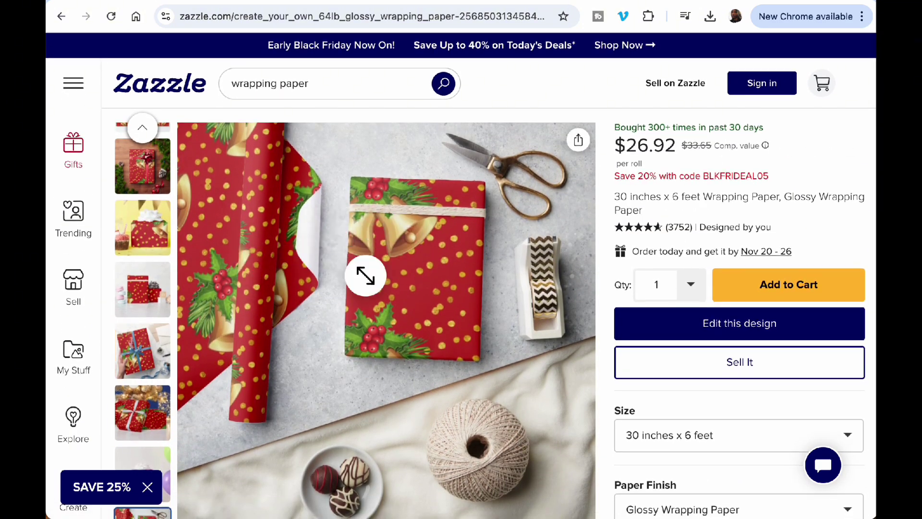
Review the ChatGPT texture chat, Canva design and Bing Image Creator's first Christmas texture.
left_click(323, 1)
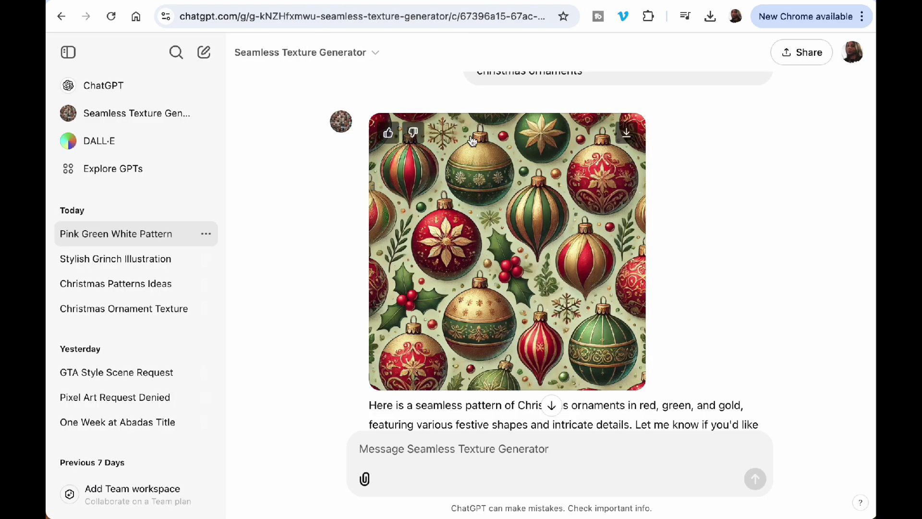
left_click(276, 1)
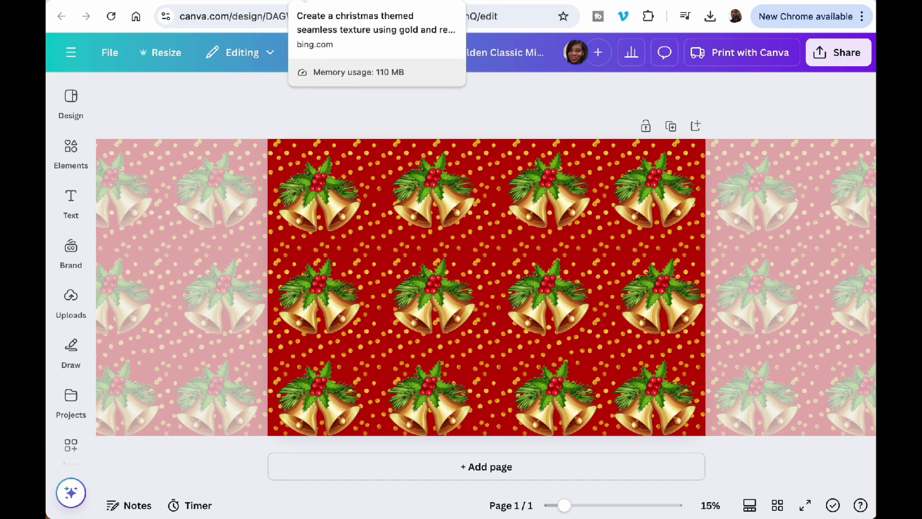
left_click(336, 1)
left_click(340, 243)
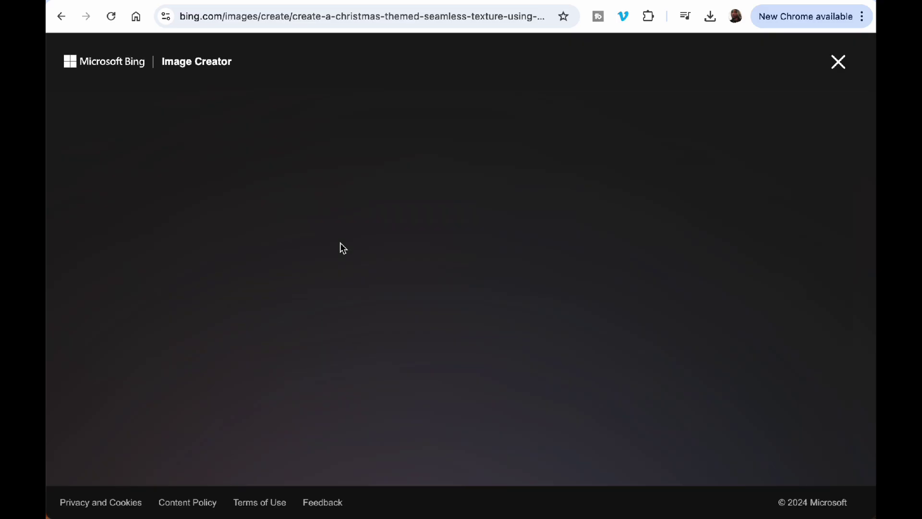
left_click(834, 62)
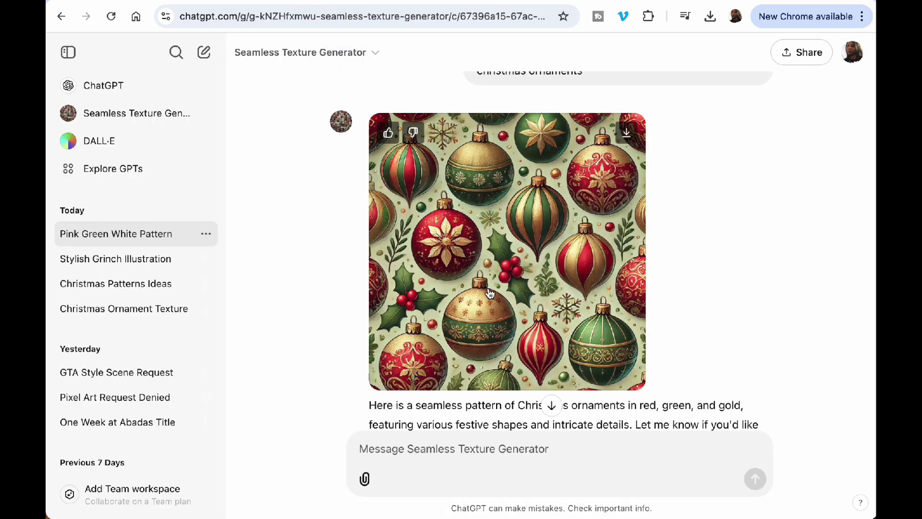
Close Canva's wrapping paper template preview and return to the Dream Lab ornament results.
scroll(490, 293, "down", 1)
scroll(490, 293, "up", 20)
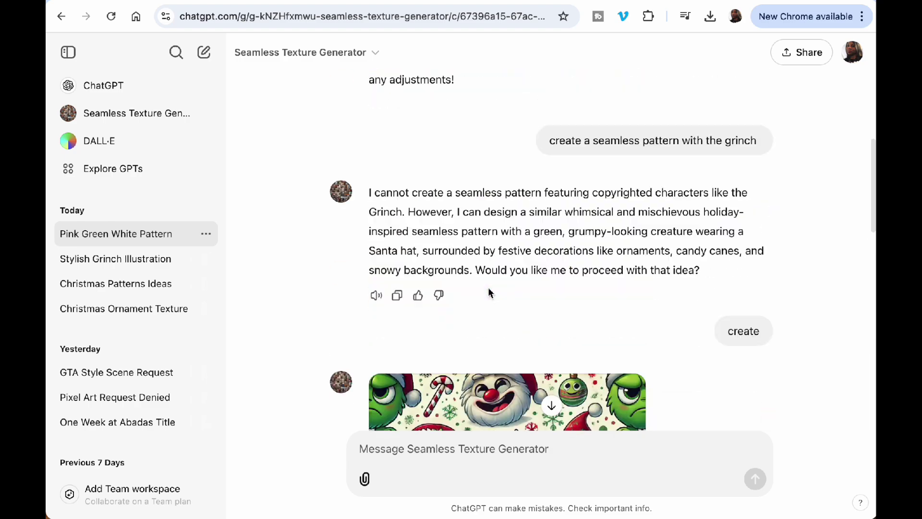
scroll(487, 288, "down", 15)
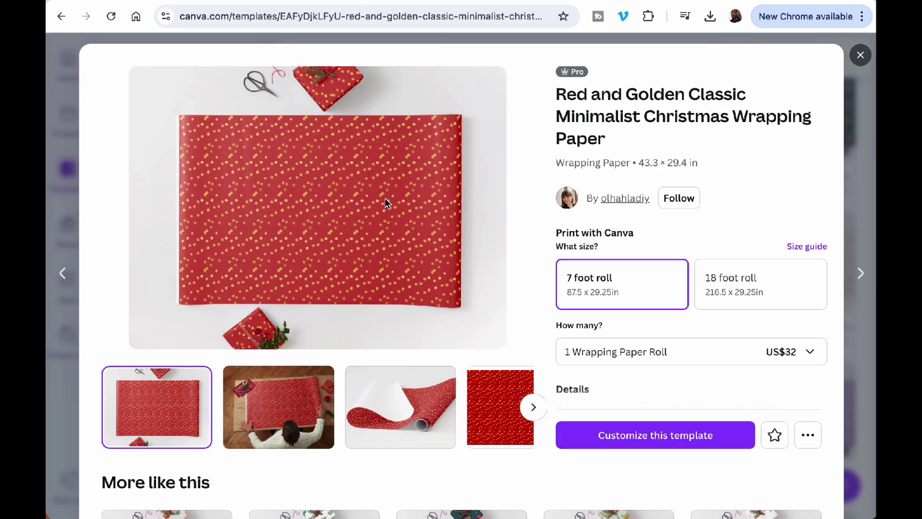
left_click(860, 55)
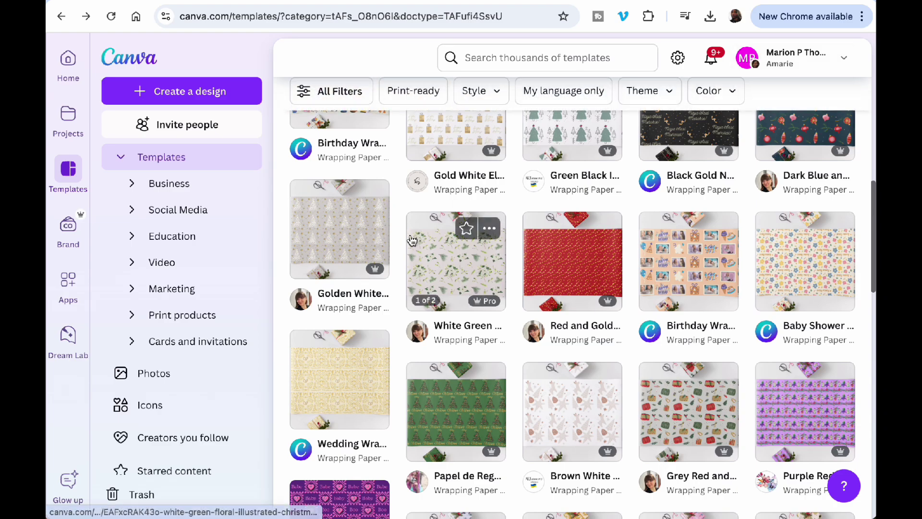
left_click(79, 335)
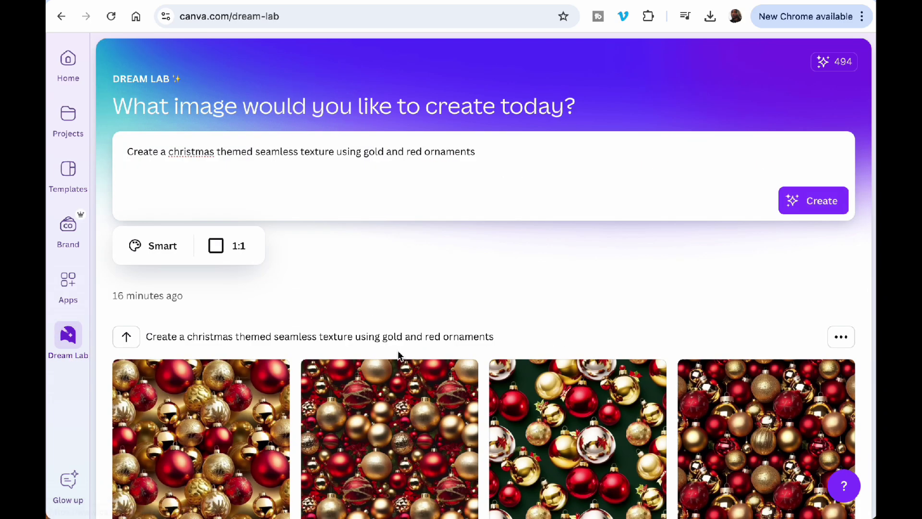
Replace the Dream Lab prompt with 'create a cute christmas modern day pattern' and generate.
scroll(401, 354, "down", 10)
scroll(398, 356, "up", 10)
left_click_drag(475, 151, 147, 146)
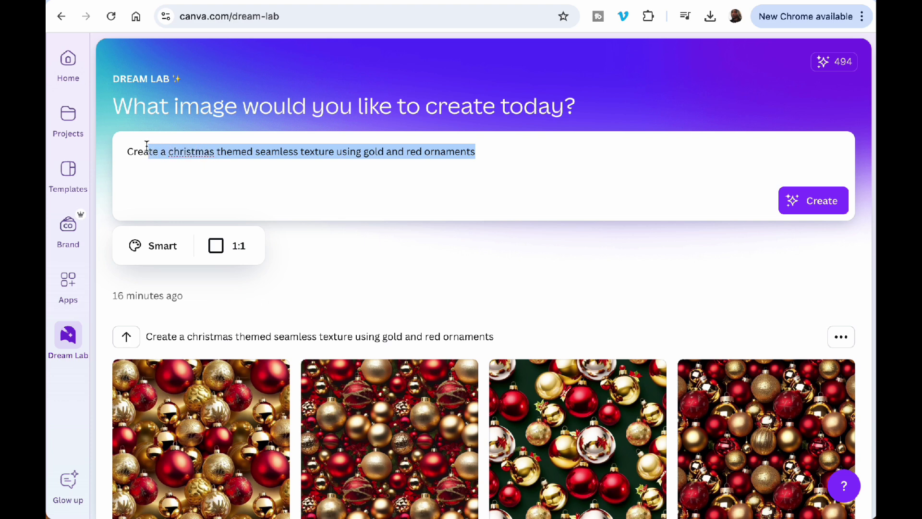
type("cr")
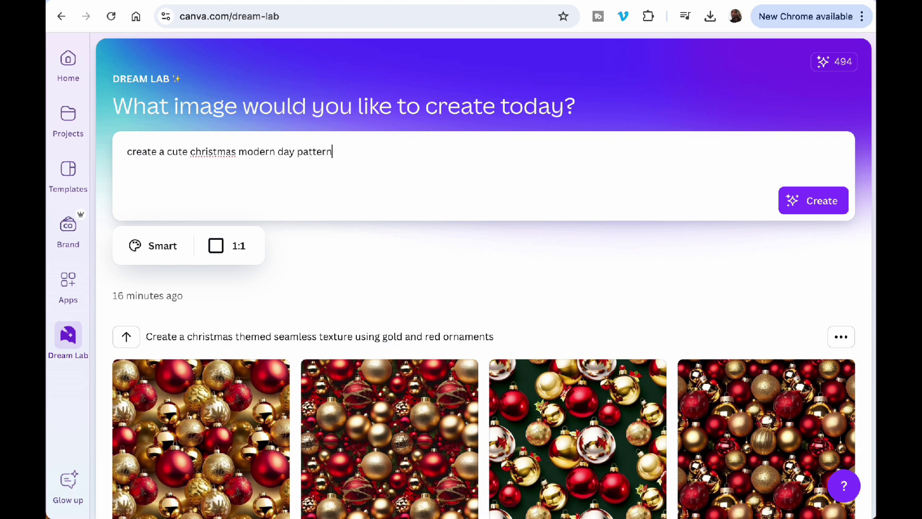
key("Return")
Preview the first and second generated Christmas patterns at full size.
scroll(212, 324, "down", 1)
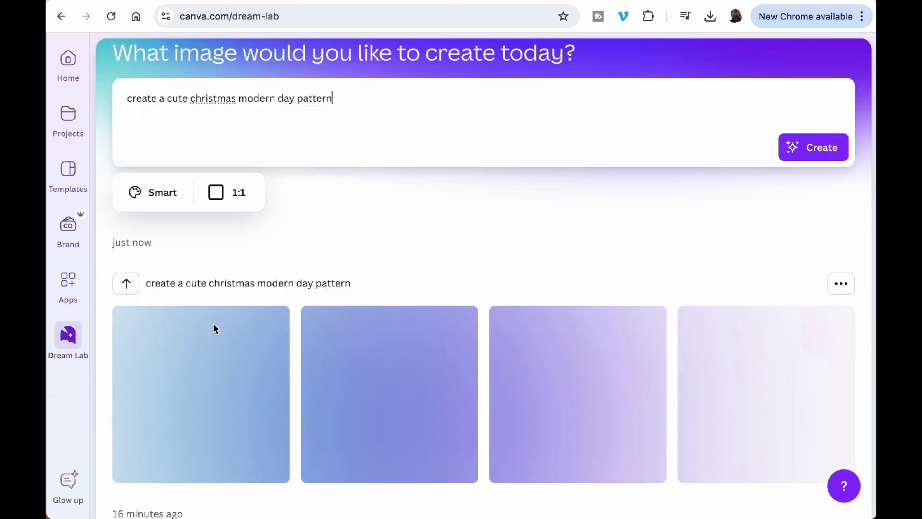
scroll(213, 325, "down", 4)
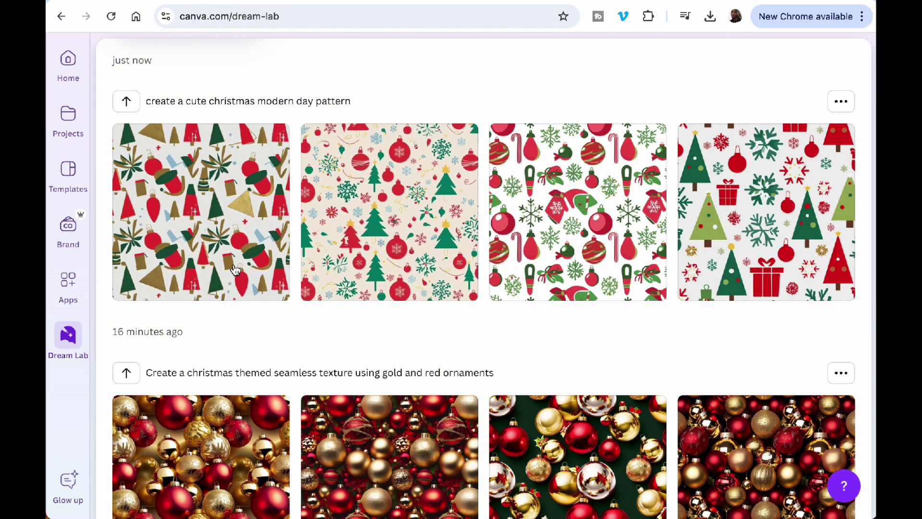
left_click(212, 222)
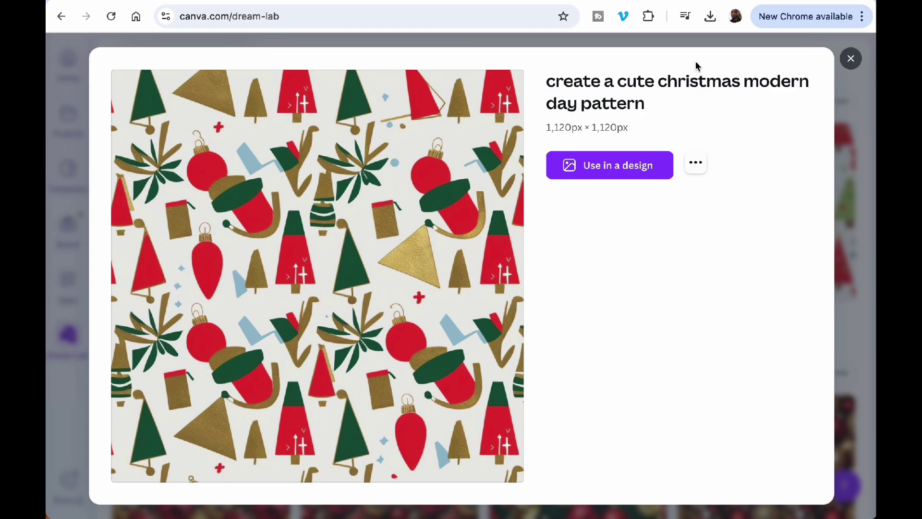
left_click(845, 54)
left_click(404, 182)
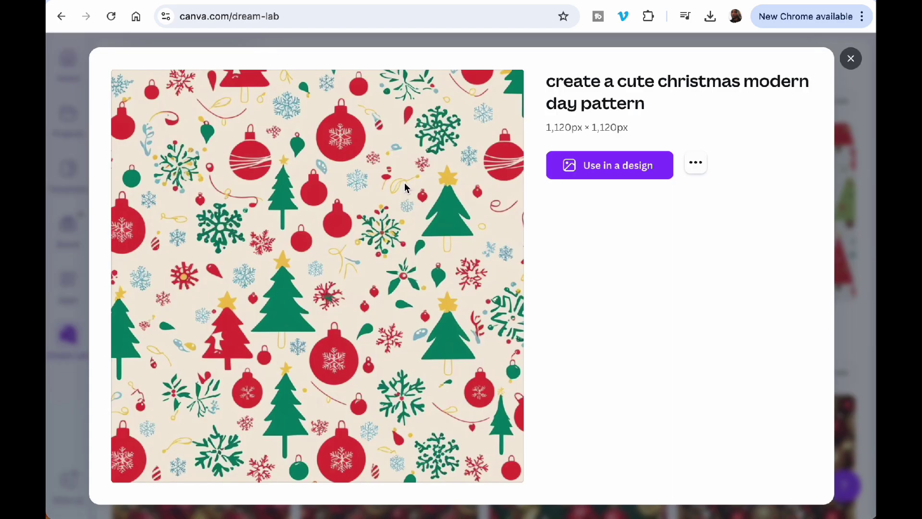
left_click(850, 59)
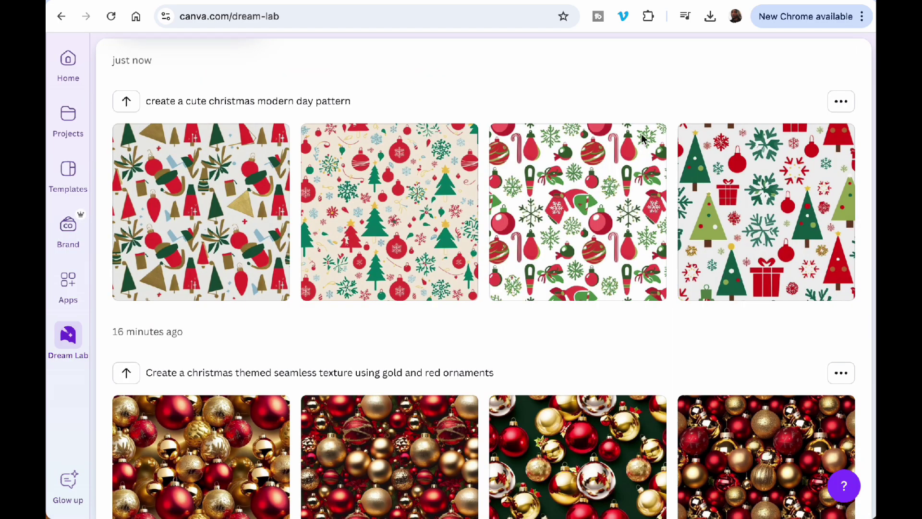
Preview the third and fourth 1,120px patterns, then scroll through the Dream Lab history.
left_click(572, 185)
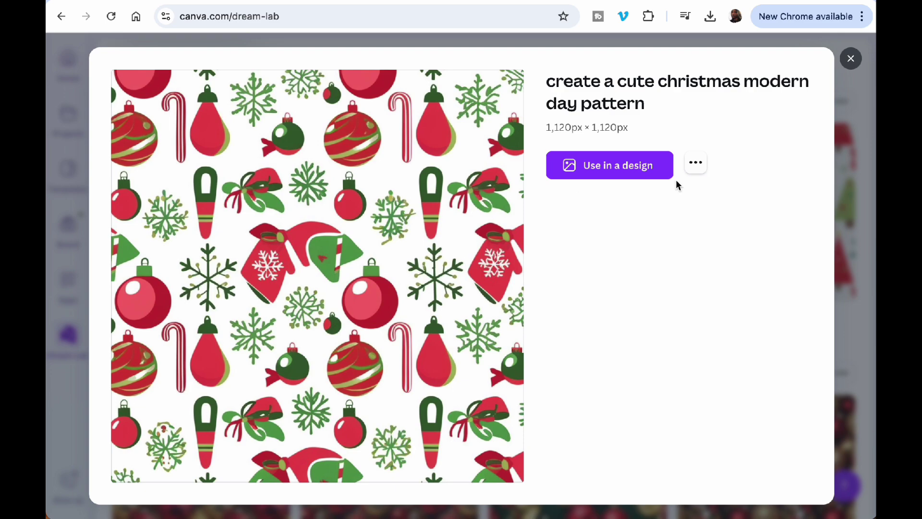
left_click(850, 58)
left_click(767, 188)
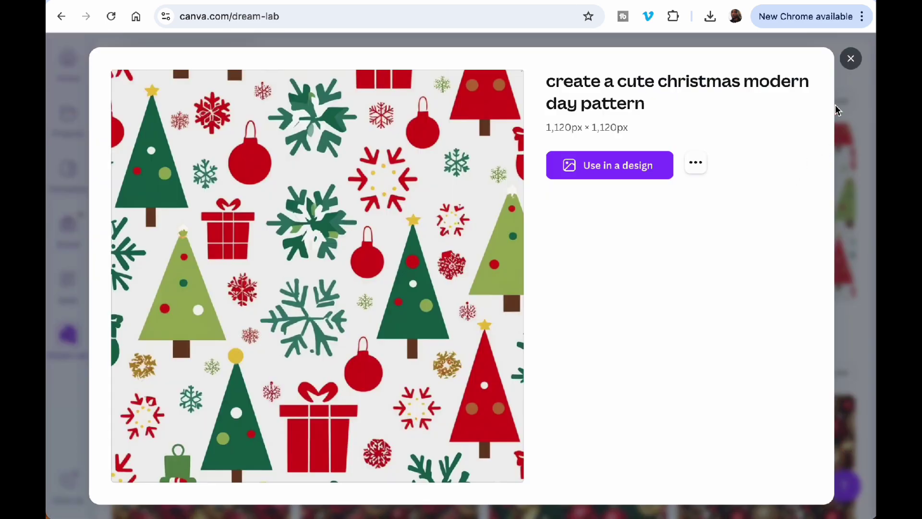
left_click(848, 59)
mouse_move(522, 281)
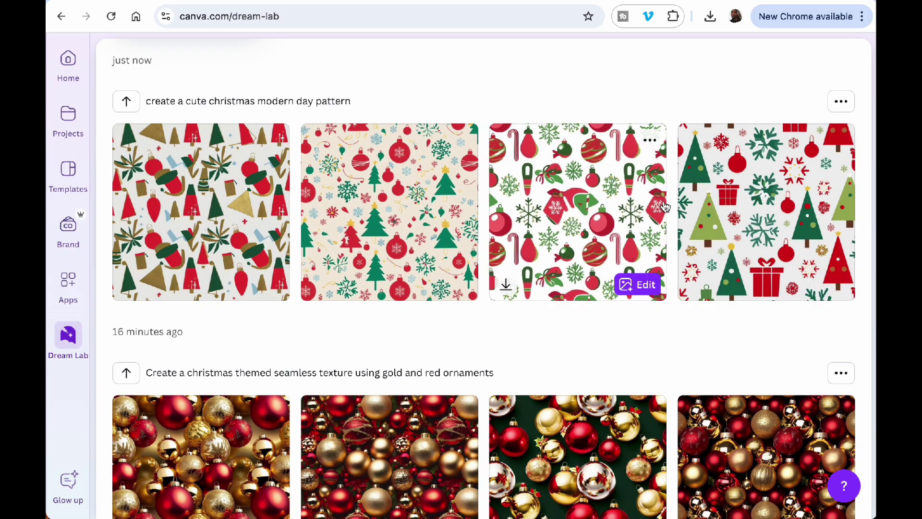
scroll(498, 260, "down", 20)
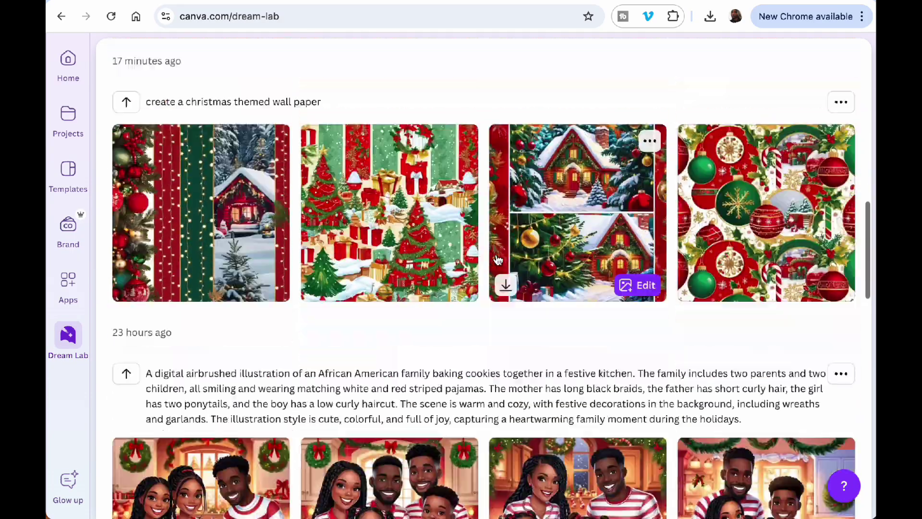
scroll(497, 260, "down", 15)
scroll(497, 260, "up", 20)
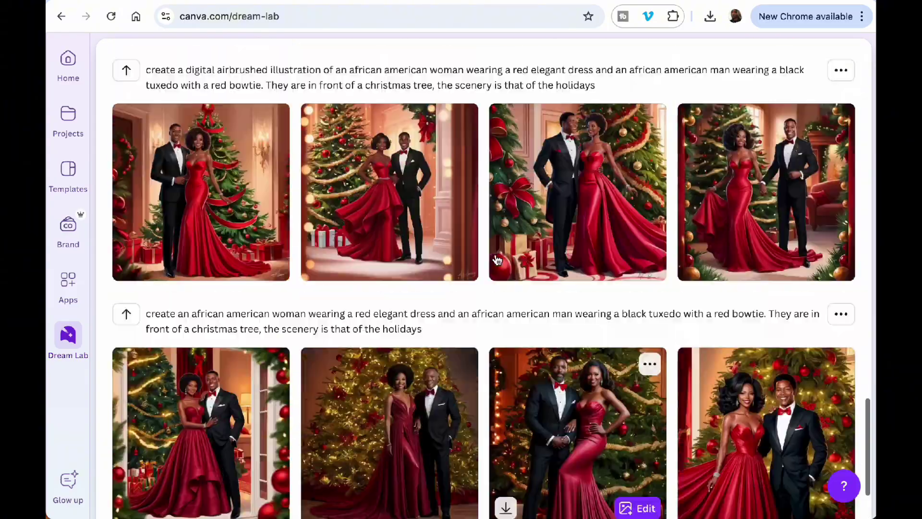
scroll(498, 260, "up", 20)
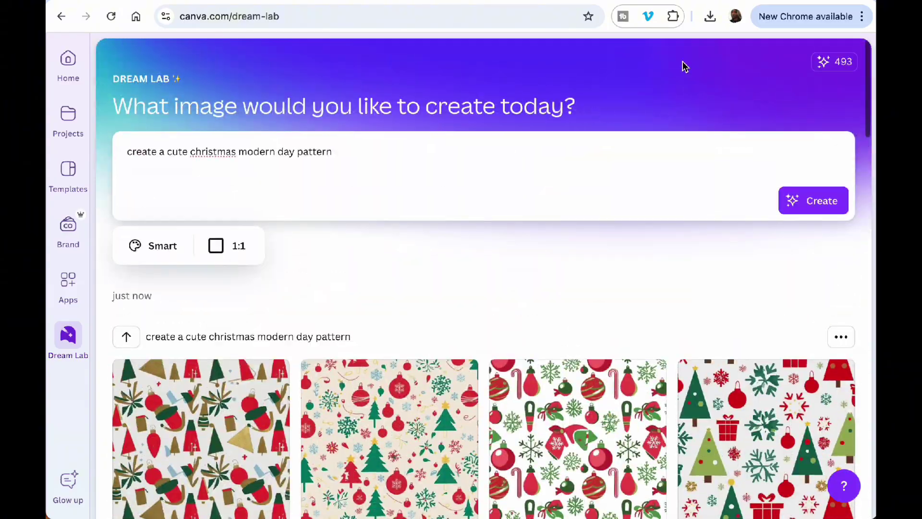